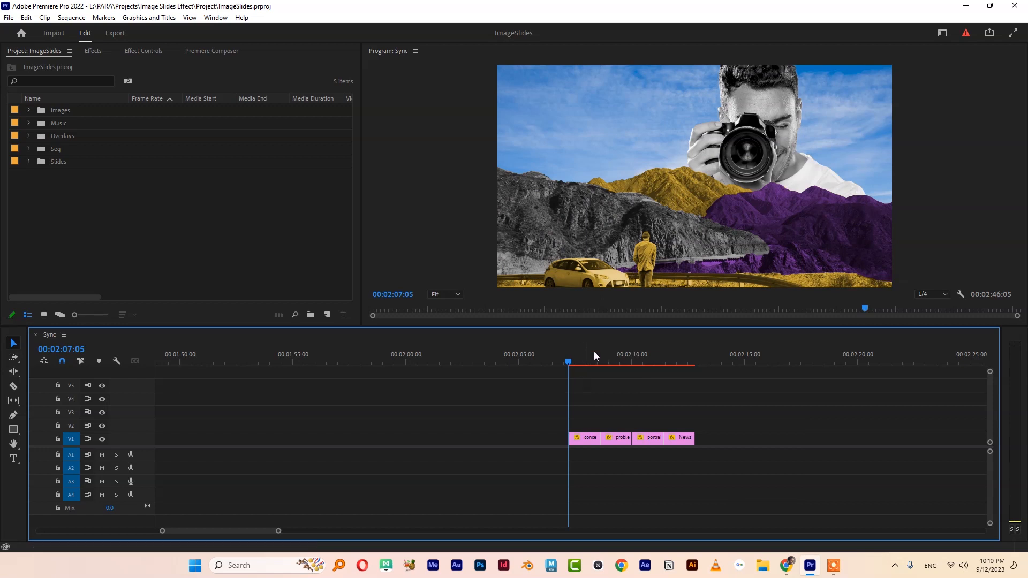
Scrub through the four image clips on track V1 to review the slides in the Sync sequence.
{"action": "left_click_drag", "start_coordinate": [707, 411], "coordinate": [551, 460]}
{"action": "left_click_drag", "start_coordinate": [577, 362], "coordinate": [655, 374]}
{"action": "key", "text": "equal"}
{"action": "key", "text": "equal"}
{"action": "mouse_move", "coordinate": [718, 379]}
{"action": "left_mouse_down"}
{"action": "mouse_move", "coordinate": [882, 375]}
{"action": "mouse_move", "coordinate": [464, 374]}
{"action": "mouse_move", "coordinate": [709, 377]}
{"action": "left_mouse_up"}
{"action": "key", "text": "minus"}
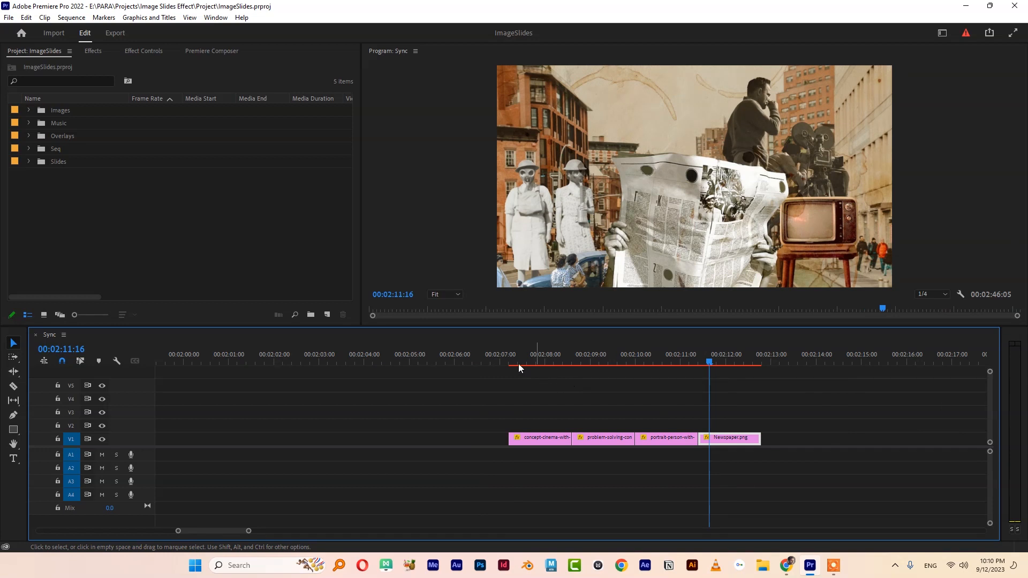
Inspect the Images bin in the project to see which source pictures it holds.
{"action": "left_click", "coordinate": [116, 199]}
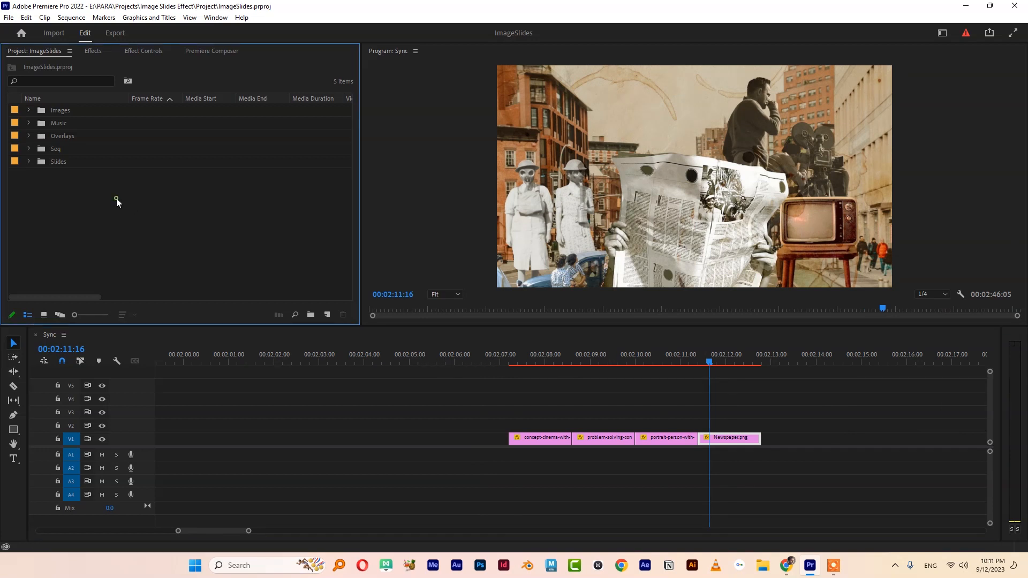
{"action": "left_click", "coordinate": [53, 110]}
{"action": "left_click", "coordinate": [29, 110]}
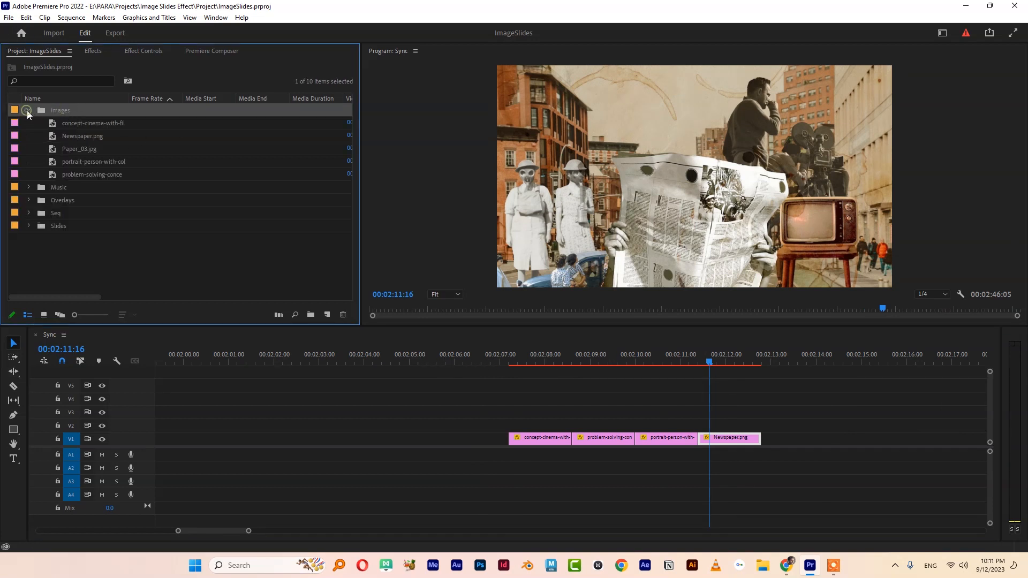
{"action": "left_click", "coordinate": [29, 110]}
{"action": "left_click_drag", "start_coordinate": [115, 211], "coordinate": [58, 109]}
{"action": "left_click", "coordinate": [157, 229]}
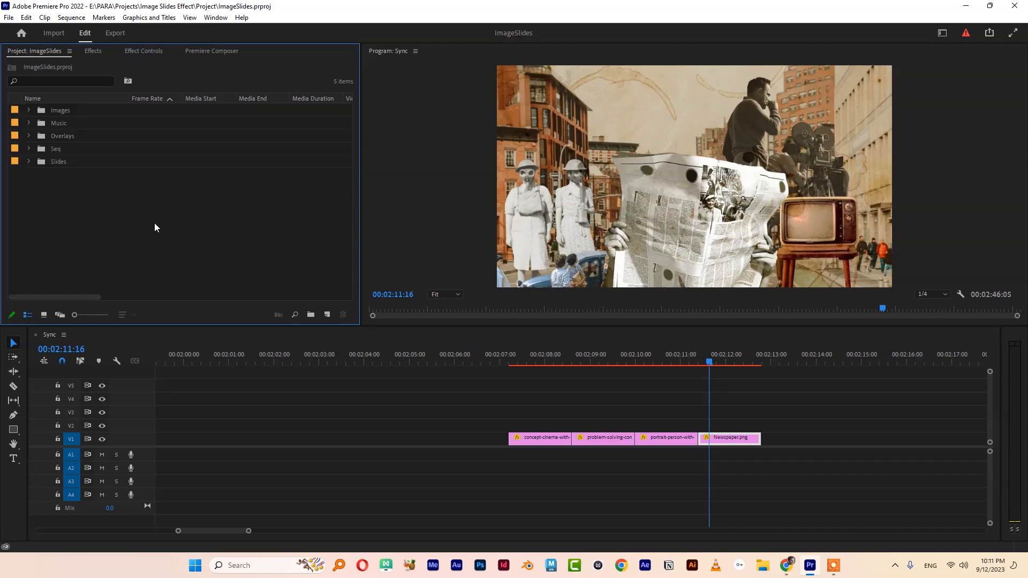
{"action": "left_click", "coordinate": [28, 111]}
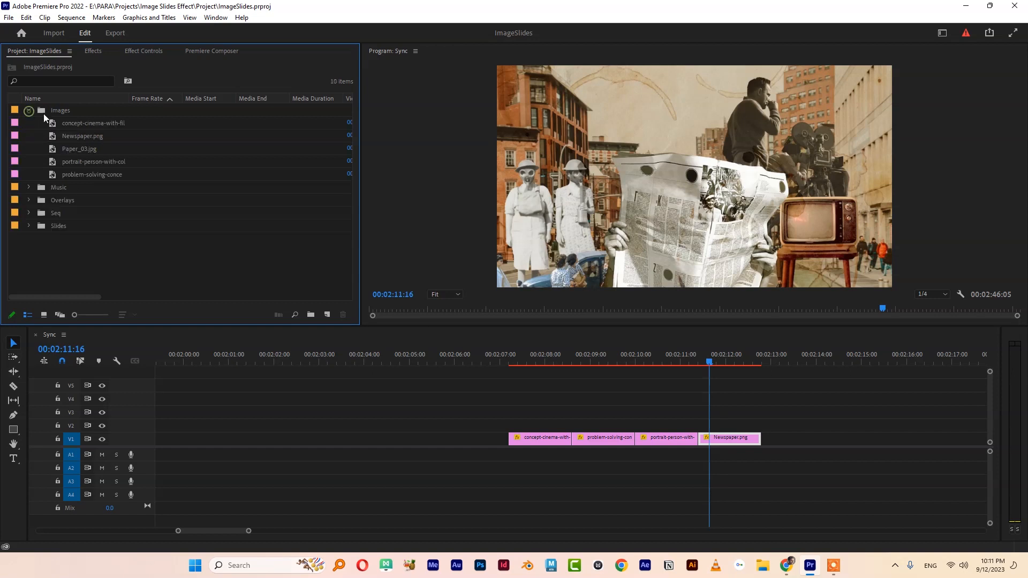
{"action": "left_click", "coordinate": [58, 111]}
{"action": "left_click", "coordinate": [29, 110]}
Inspect the contents of the Music, Overlays, Seq and Slides bins, leaving all of them collapsed.
{"action": "left_click", "coordinate": [29, 123]}
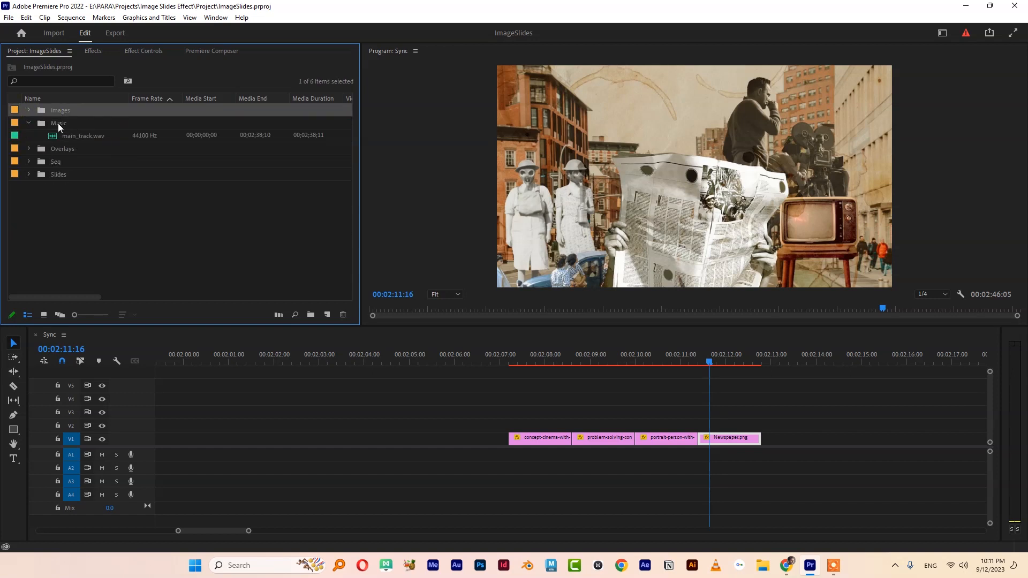
{"action": "left_click", "coordinate": [58, 123]}
{"action": "left_click", "coordinate": [29, 149]}
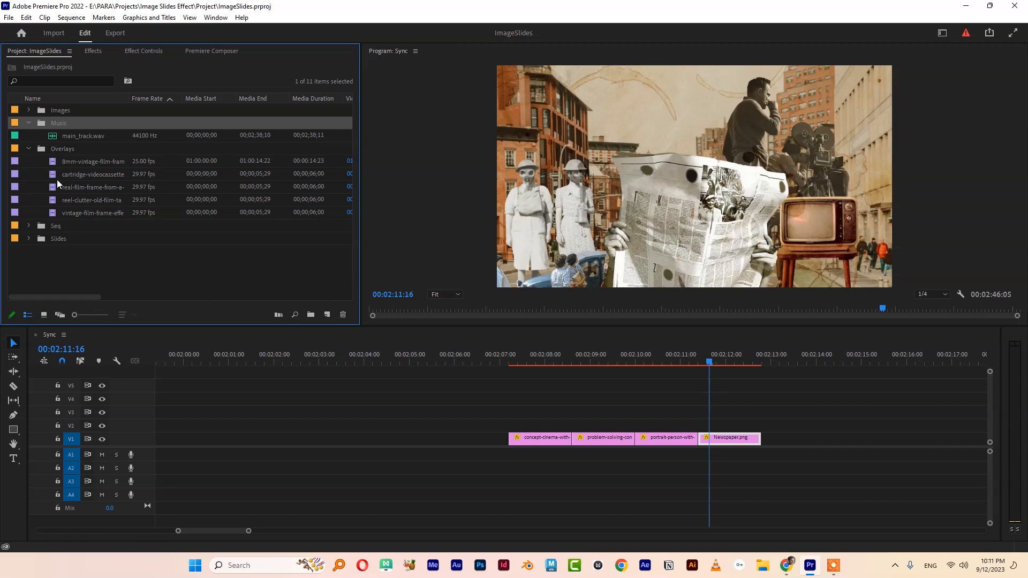
{"action": "left_click", "coordinate": [28, 149]}
{"action": "left_click", "coordinate": [28, 162]}
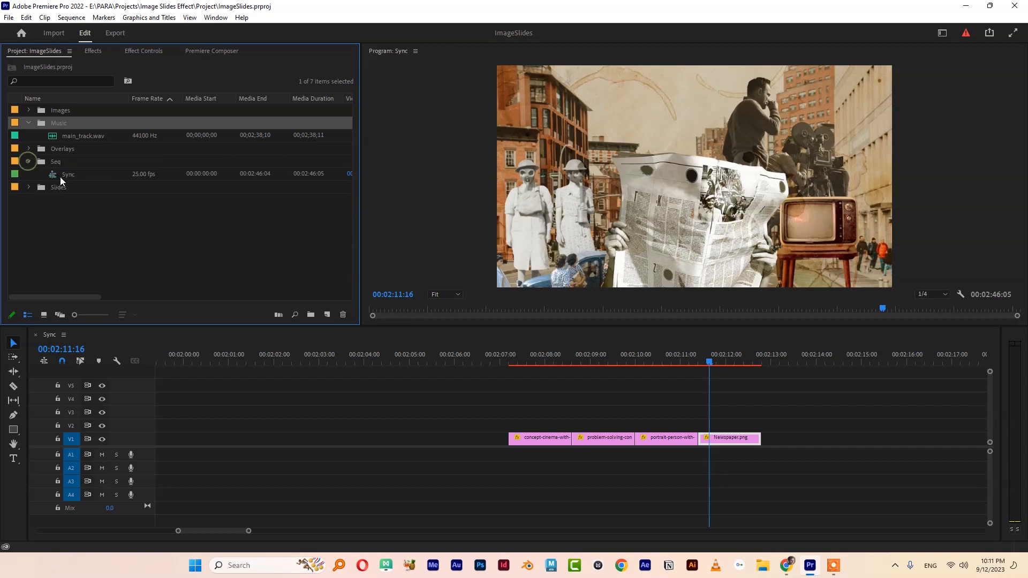
{"action": "left_click", "coordinate": [28, 161]}
{"action": "left_click", "coordinate": [29, 175]}
{"action": "left_click", "coordinate": [78, 186]}
{"action": "left_click", "coordinate": [85, 223]}
{"action": "left_click", "coordinate": [32, 174]}
{"action": "left_click", "coordinate": [29, 175]}
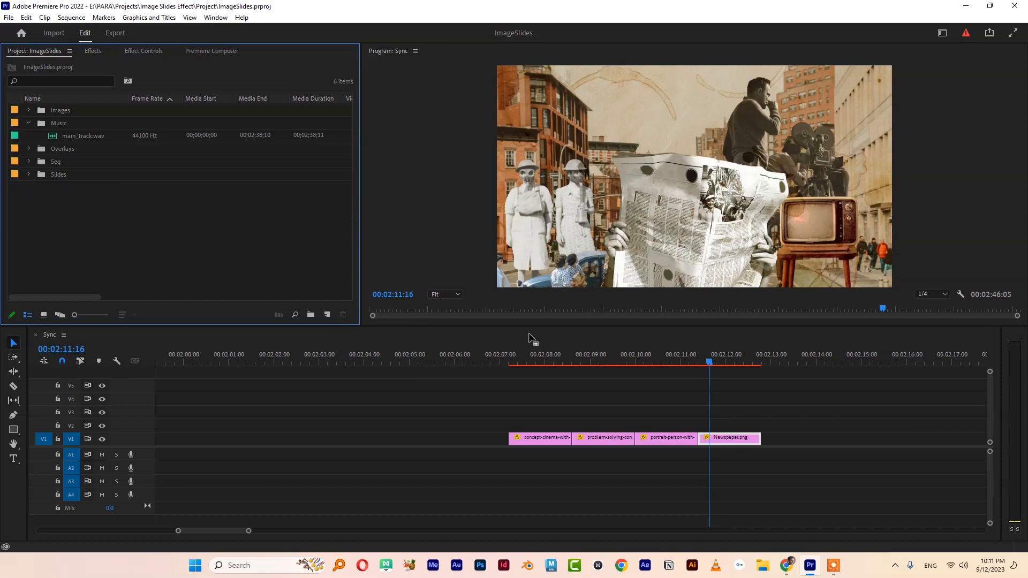
{"action": "left_click", "coordinate": [27, 123]}
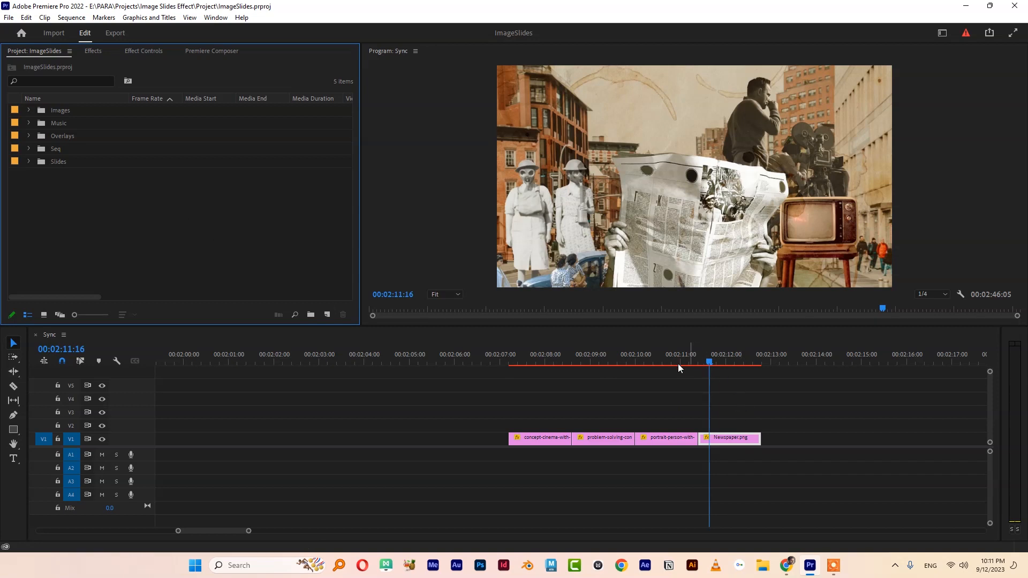
Preview the slides from the first clip's start, check the cut to the second clip, and return to 00:02:07:05.
{"action": "mouse_move", "coordinate": [513, 365]}
{"action": "left_mouse_down"}
{"action": "mouse_move", "coordinate": [763, 364]}
{"action": "mouse_move", "coordinate": [532, 364]}
{"action": "mouse_move", "coordinate": [684, 364]}
{"action": "mouse_move", "coordinate": [553, 374]}
{"action": "mouse_move", "coordinate": [689, 380]}
{"action": "mouse_move", "coordinate": [480, 380]}
{"action": "mouse_move", "coordinate": [518, 385]}
{"action": "mouse_move", "coordinate": [510, 384]}
{"action": "left_mouse_up"}
{"action": "key", "text": "space"}
{"action": "key", "text": "space"}
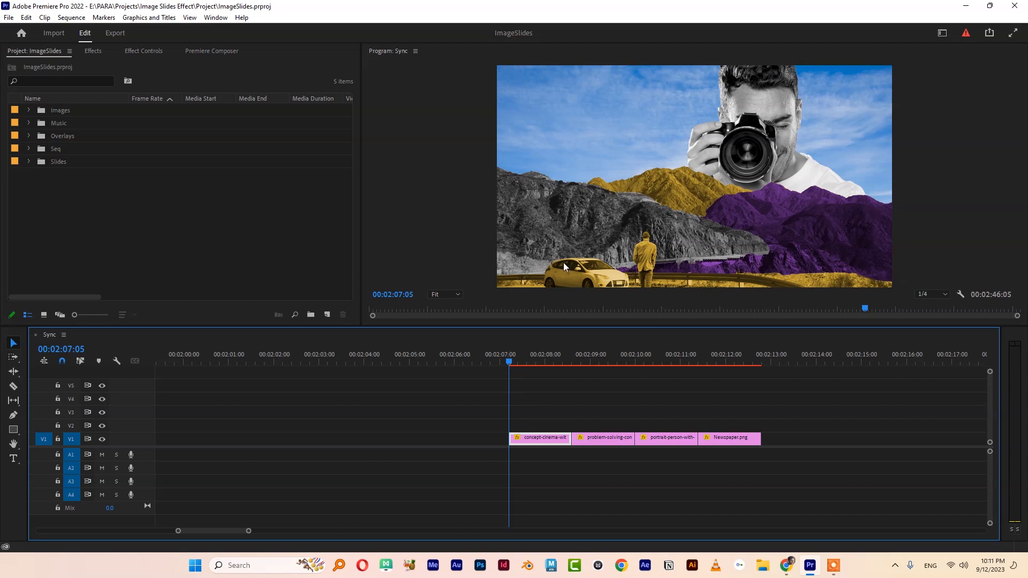
{"action": "key", "text": "Down"}
{"action": "key", "text": "shift+Right"}
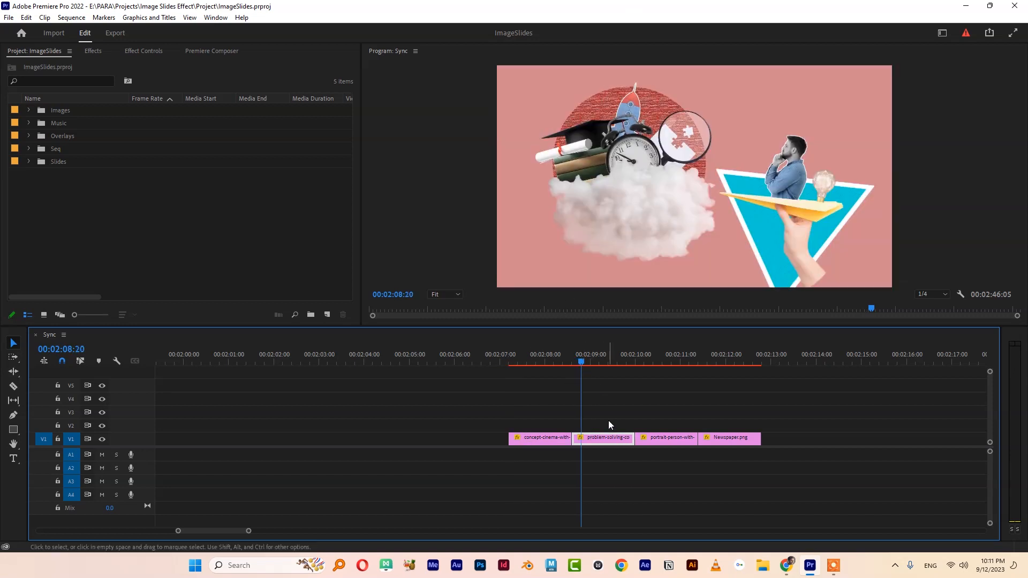
{"action": "key", "text": "Up"}
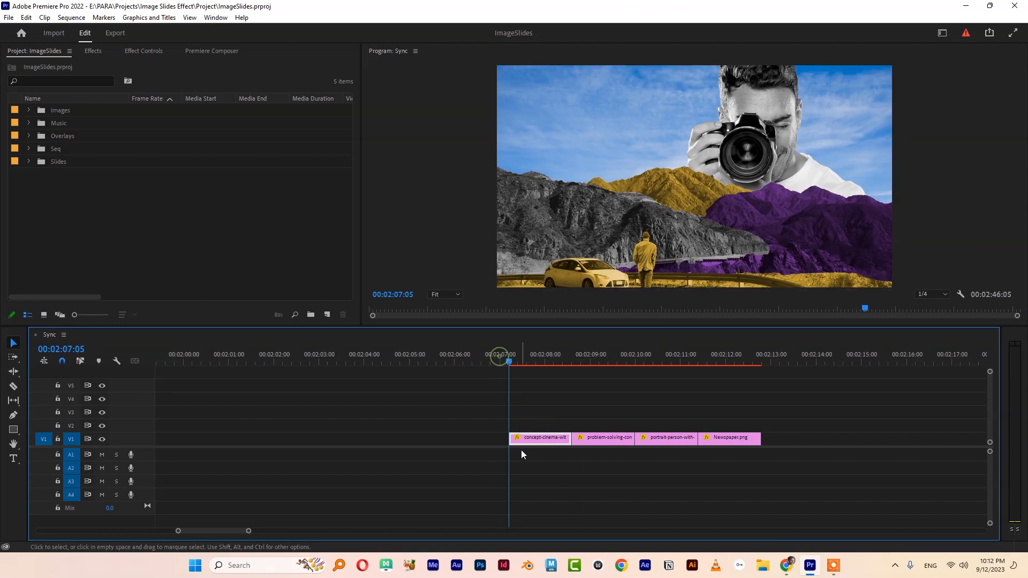
Find the Transform effect by searching for "transf" and apply it to the first clip, concept-cinema-with-film-elements.
{"action": "left_click", "coordinate": [93, 51]}
{"action": "left_click", "coordinate": [75, 65]}
{"action": "type", "text": "trans"}
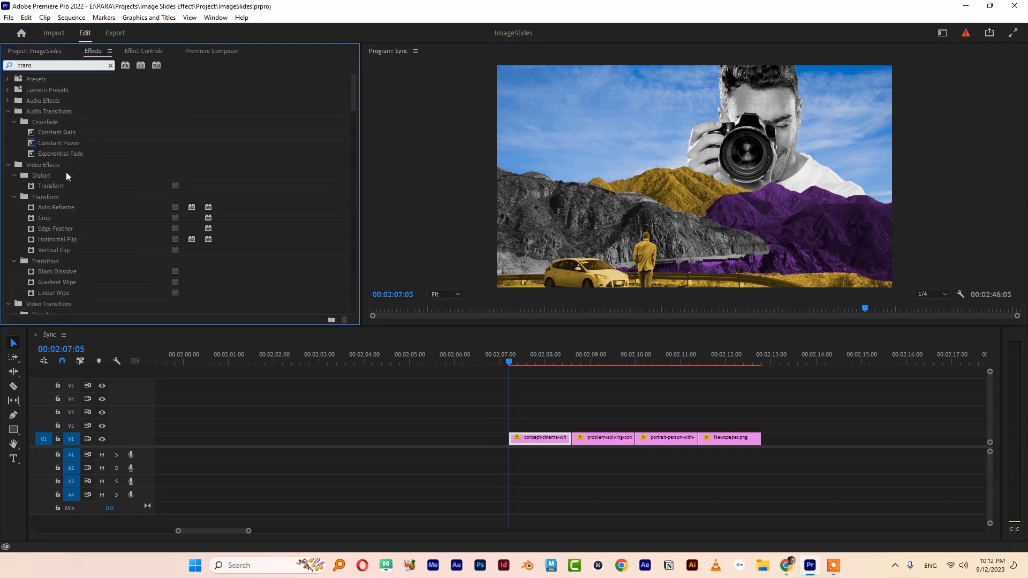
{"action": "type", "text": "f"}
{"action": "left_click_drag", "start_coordinate": [46, 143], "coordinate": [520, 438]}
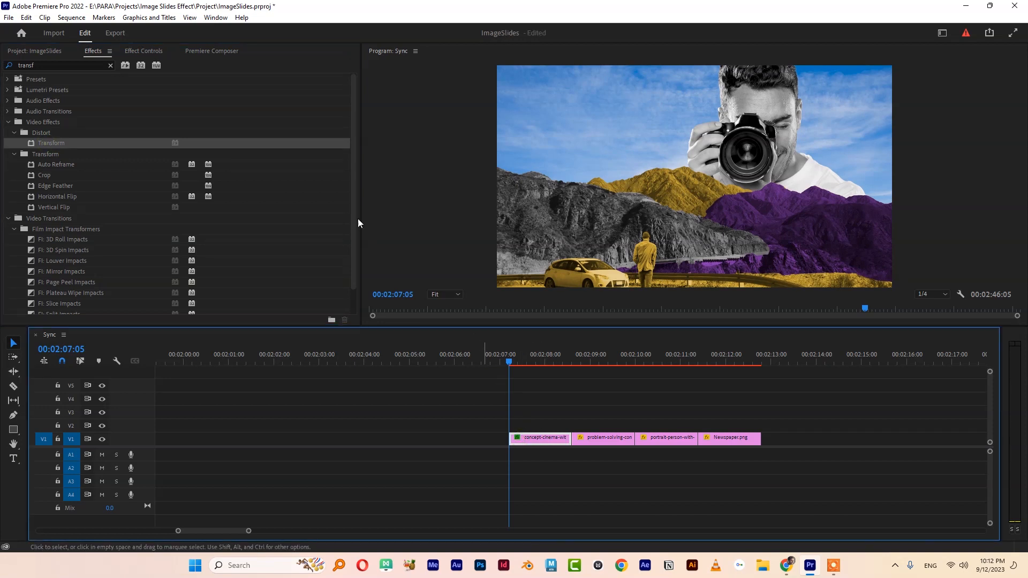
Compare the effect settings of the second clip with those of the first clip carrying the Transform effect.
{"action": "left_click", "coordinate": [535, 439]}
{"action": "right_click", "coordinate": [517, 437]}
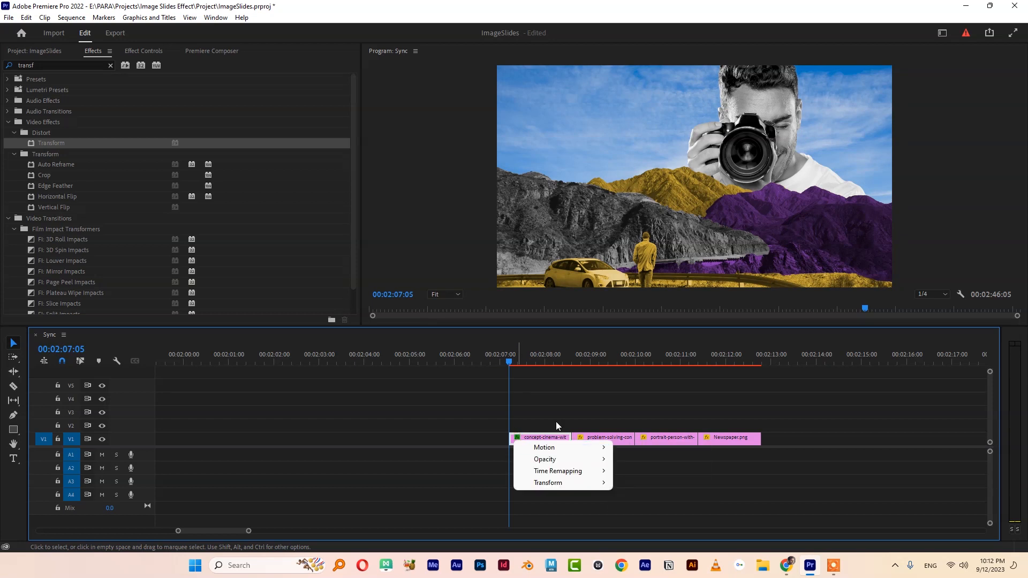
{"action": "left_click", "coordinate": [556, 422]}
{"action": "left_click", "coordinate": [593, 439]}
{"action": "left_click", "coordinate": [144, 50]}
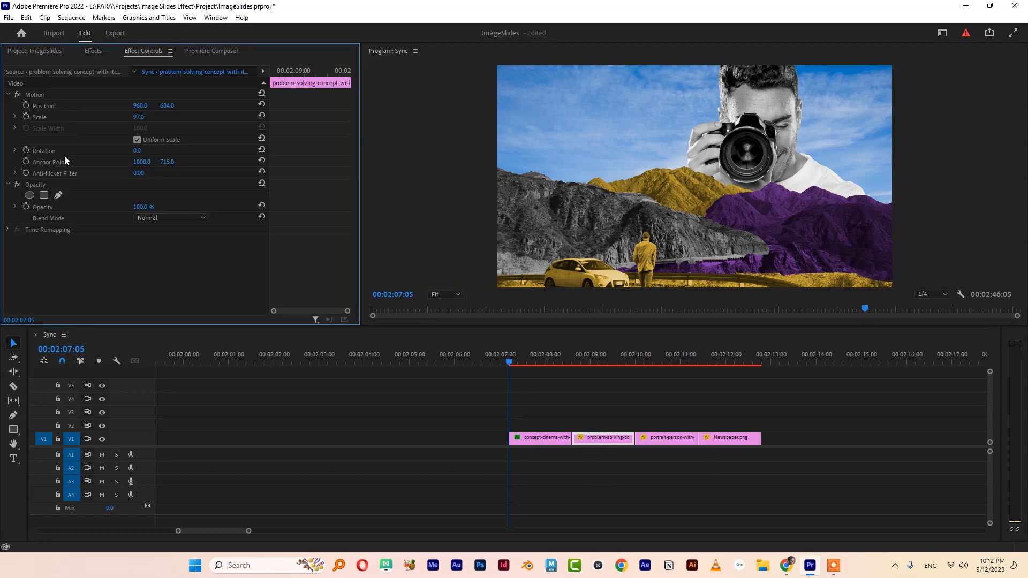
{"action": "left_click", "coordinate": [551, 437]}
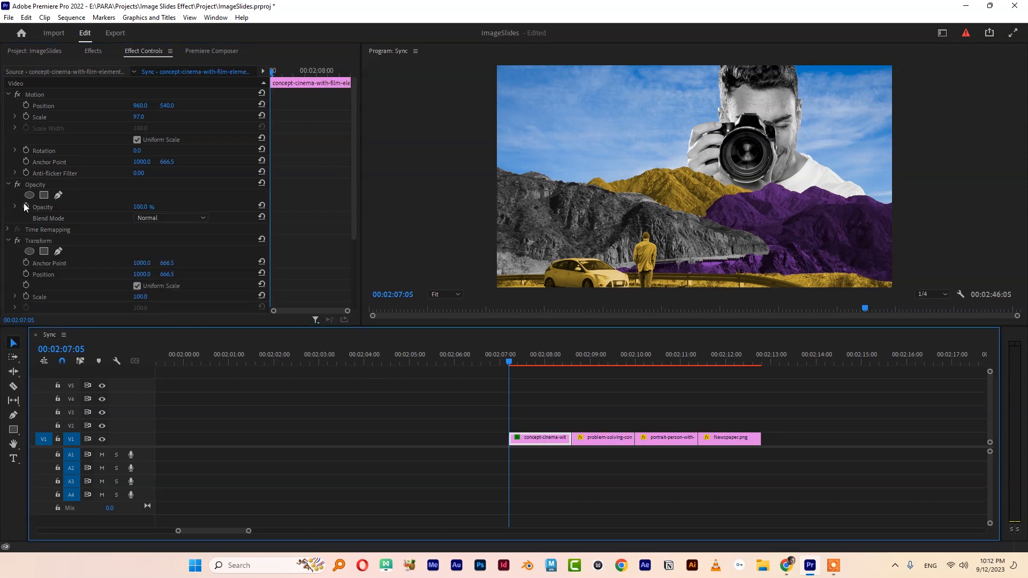
Set the first clip's Transform vertical position to 747.5 and scale to 99, undoing the trial skew.
{"action": "scroll", "coordinate": [54, 201], "scroll_direction": "down", "scroll_amount": 3}
{"action": "left_click", "coordinate": [40, 187]}
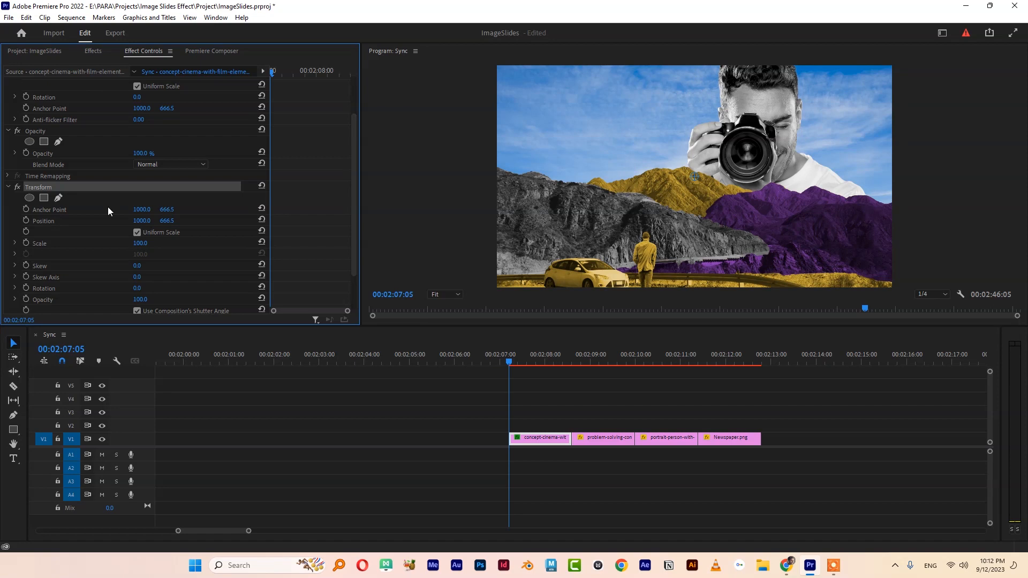
{"action": "left_click_drag", "start_coordinate": [169, 221], "coordinate": [210, 220]}
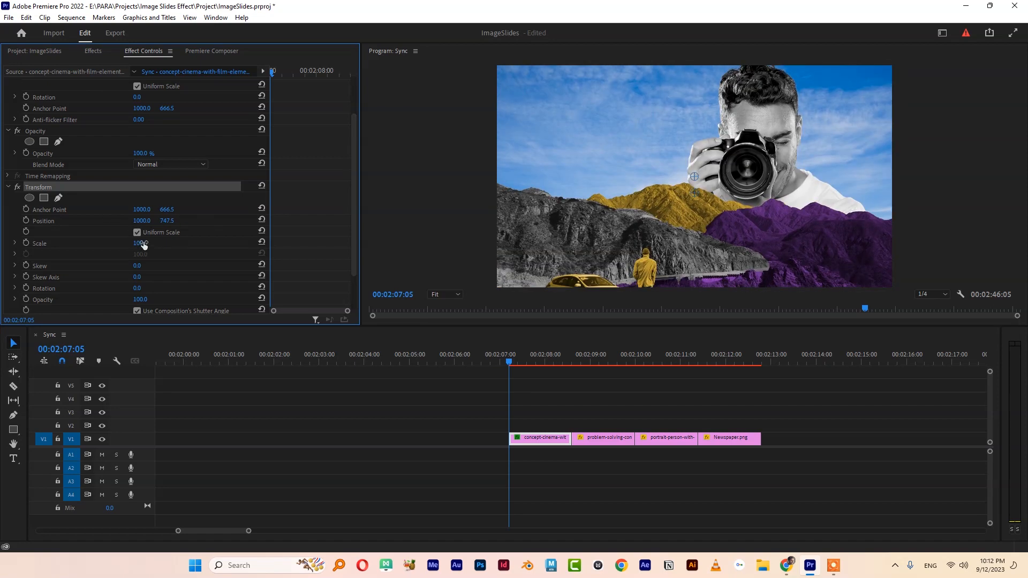
{"action": "left_click_drag", "start_coordinate": [143, 242], "coordinate": [159, 273]}
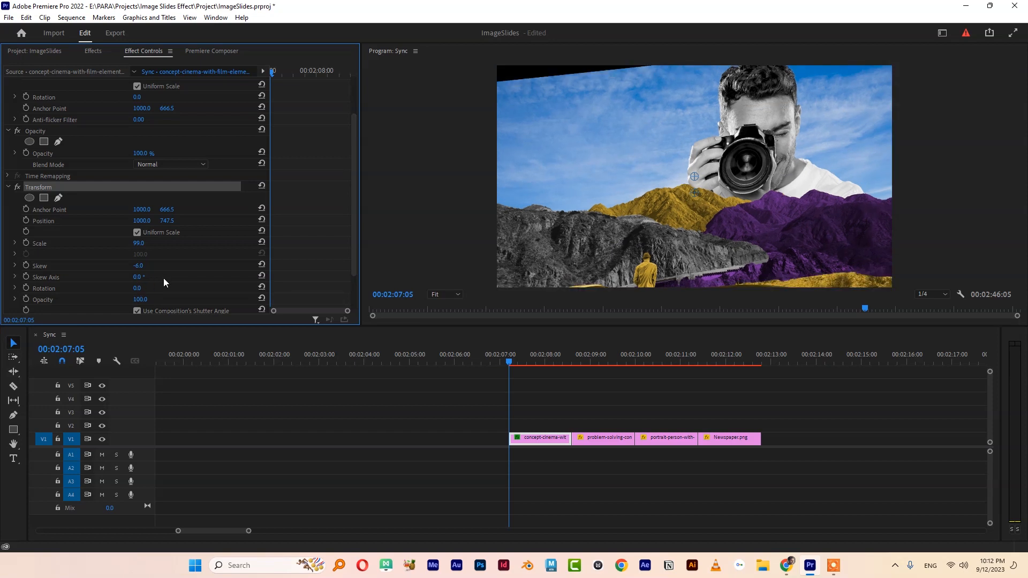
{"action": "key", "text": "ctrl+z"}
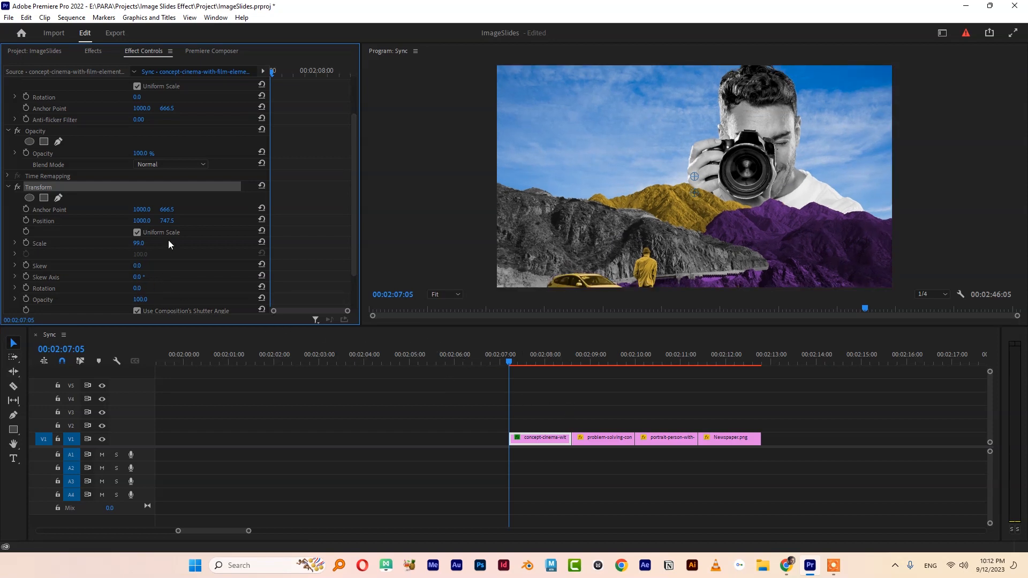
Keyframe the first clip's Transform Position at 00:02:07:14, and set its vertical position to 1888.5 at 00:02:07:05.
{"action": "left_click", "coordinate": [528, 375]}
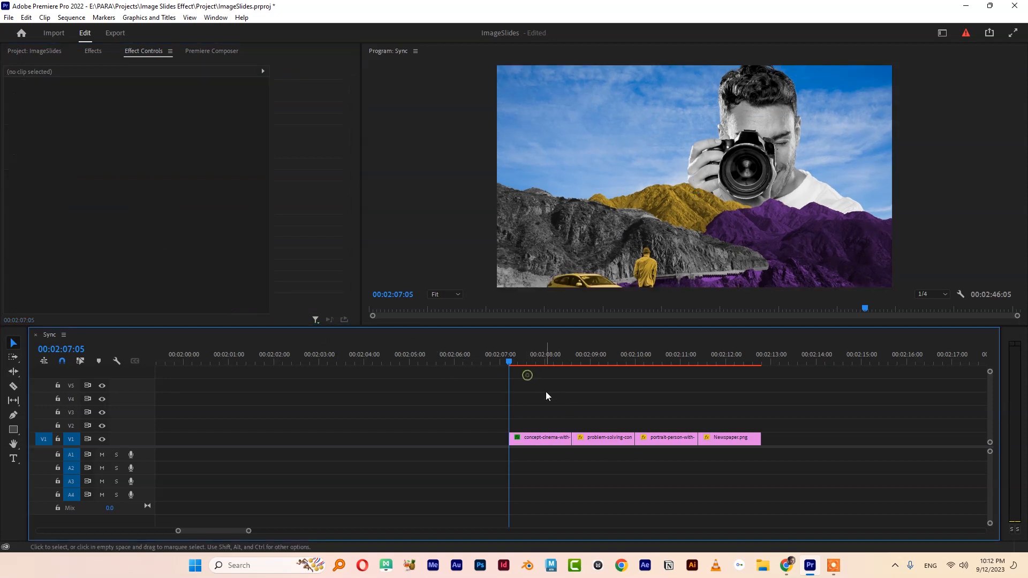
{"action": "key", "text": "equal"}
{"action": "key", "text": "equal"}
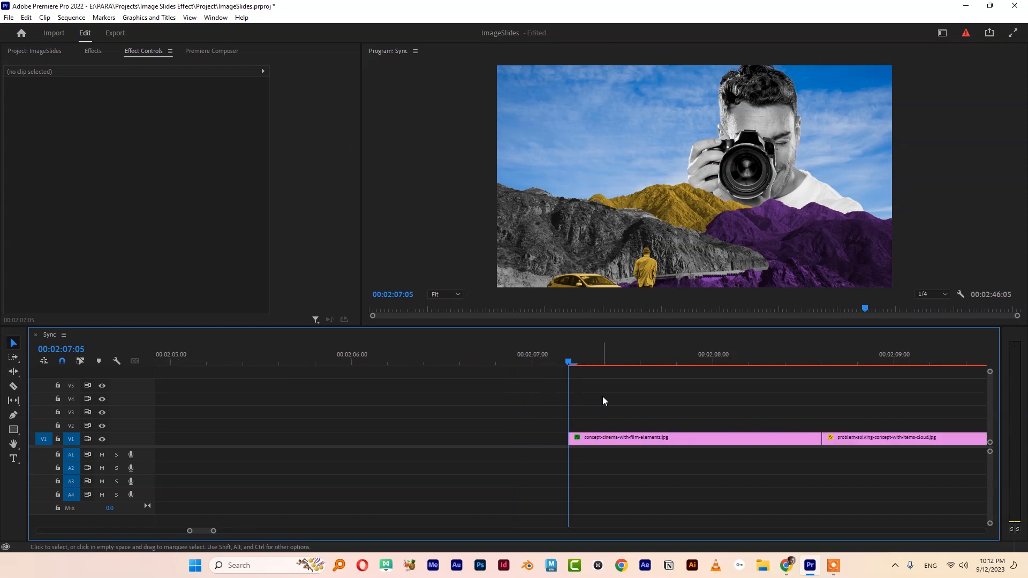
{"action": "scroll", "coordinate": [602, 396], "scroll_direction": "down", "scroll_amount": 2}
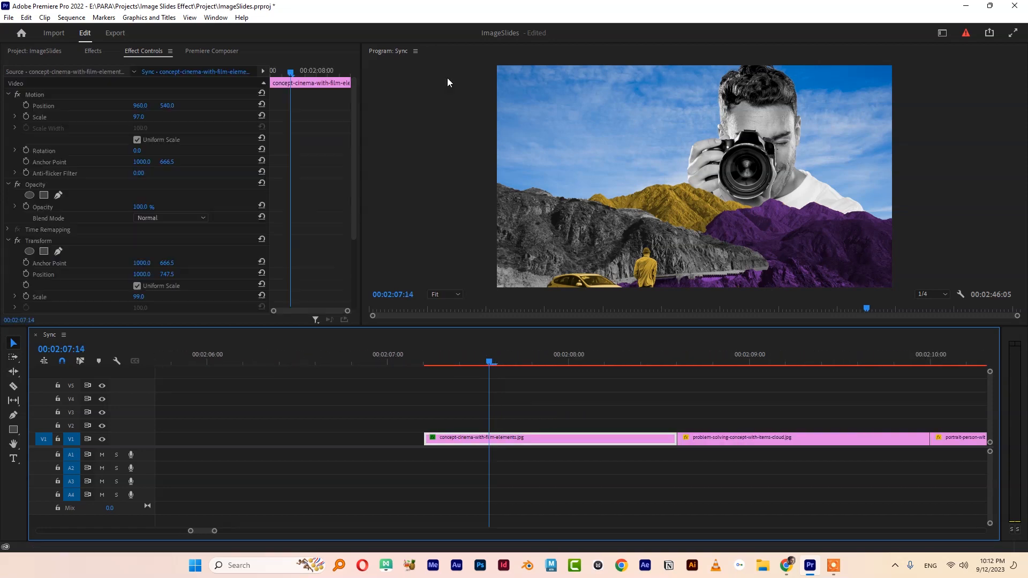
{"action": "left_click", "coordinate": [26, 274]}
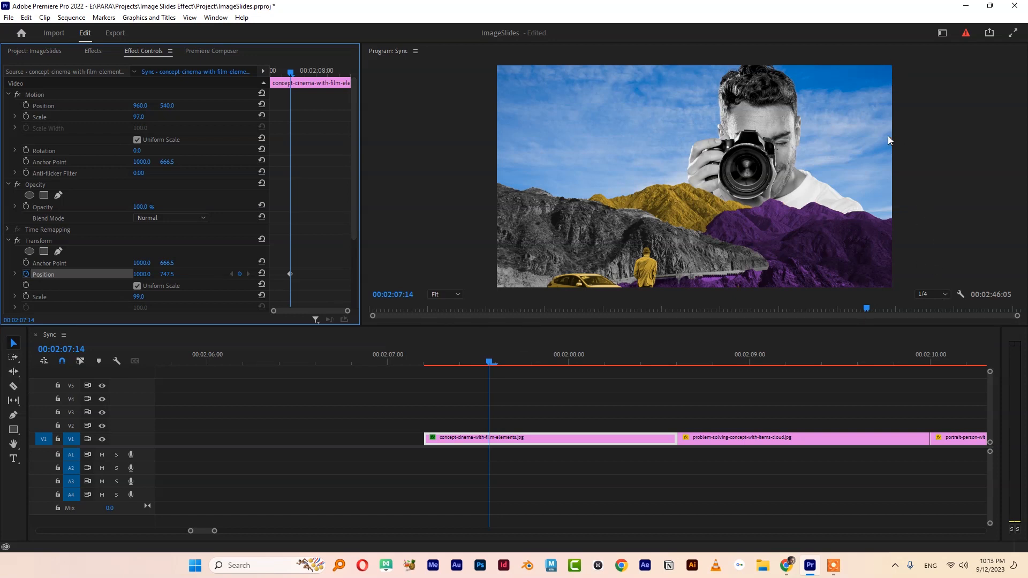
{"action": "left_click_drag", "start_coordinate": [478, 362], "coordinate": [430, 368]}
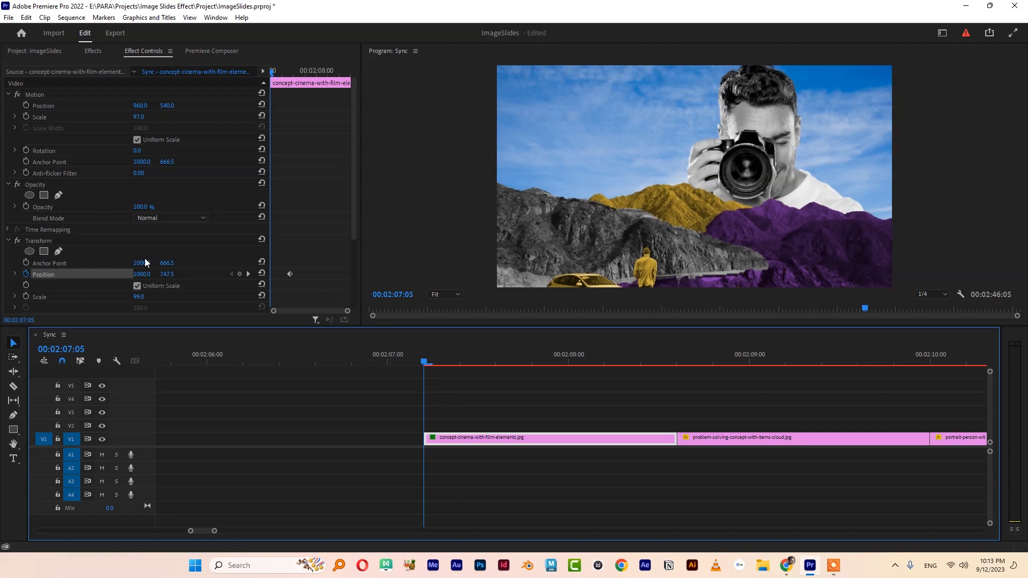
{"action": "left_click_drag", "start_coordinate": [167, 275], "coordinate": [372, 275]}
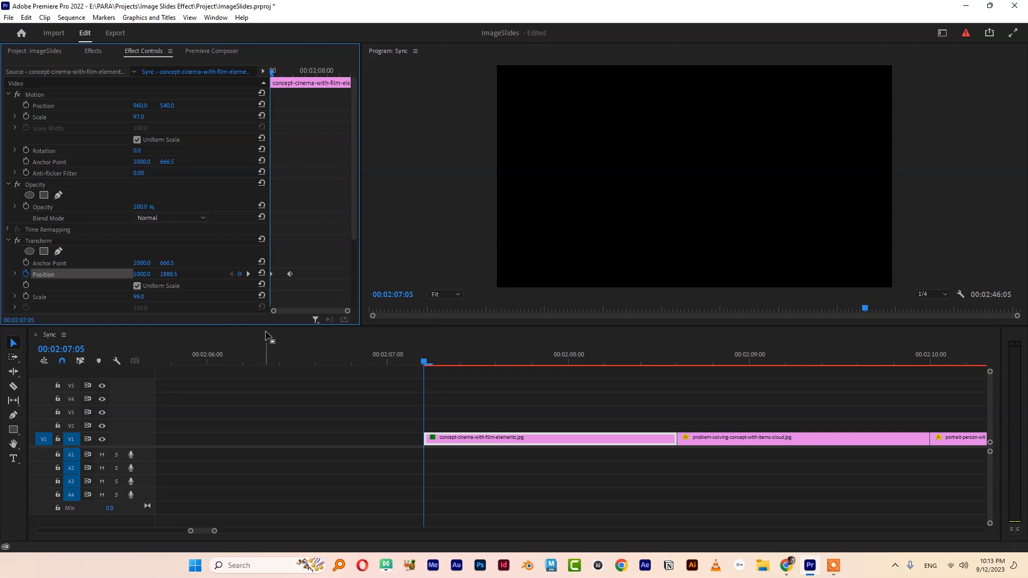
Play back the first clip's slide-in animation and return the playhead to the clip's start.
{"action": "key", "text": "Right"}
{"action": "key", "text": "space"}
{"action": "left_click_drag", "start_coordinate": [419, 352], "coordinate": [428, 365]}
{"action": "left_click", "coordinate": [426, 359]}
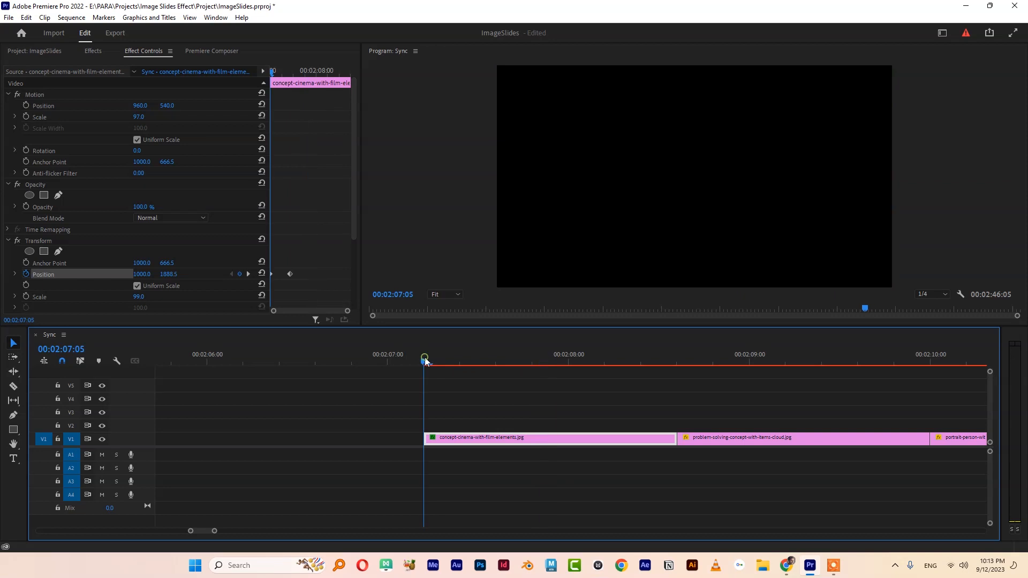
{"action": "left_click", "coordinate": [425, 358]}
Ease both Transform Position keyframes through temporal interpolation, preview the motion and return to the clip's start.
{"action": "left_click", "coordinate": [311, 268]}
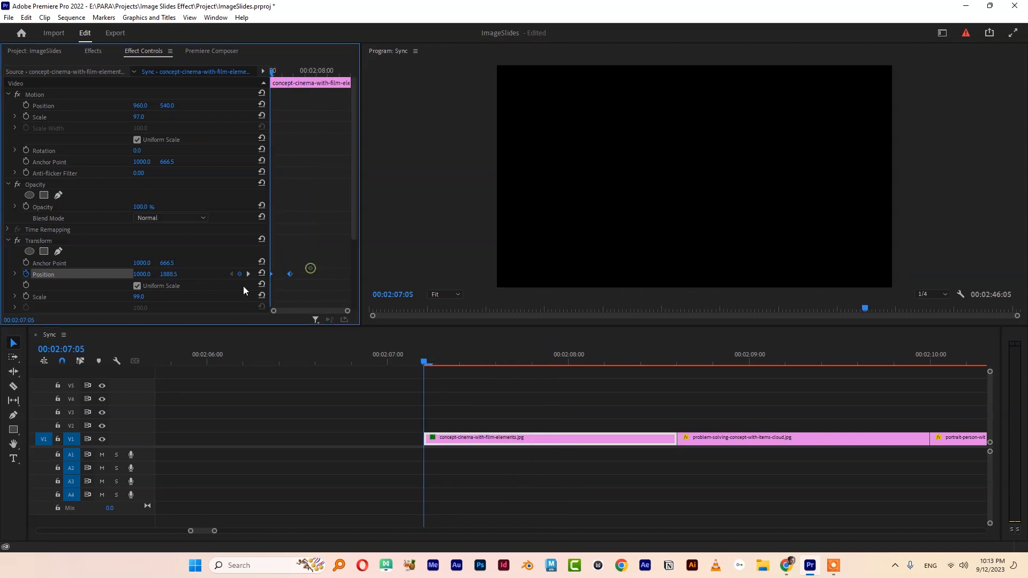
{"action": "right_click", "coordinate": [290, 275]}
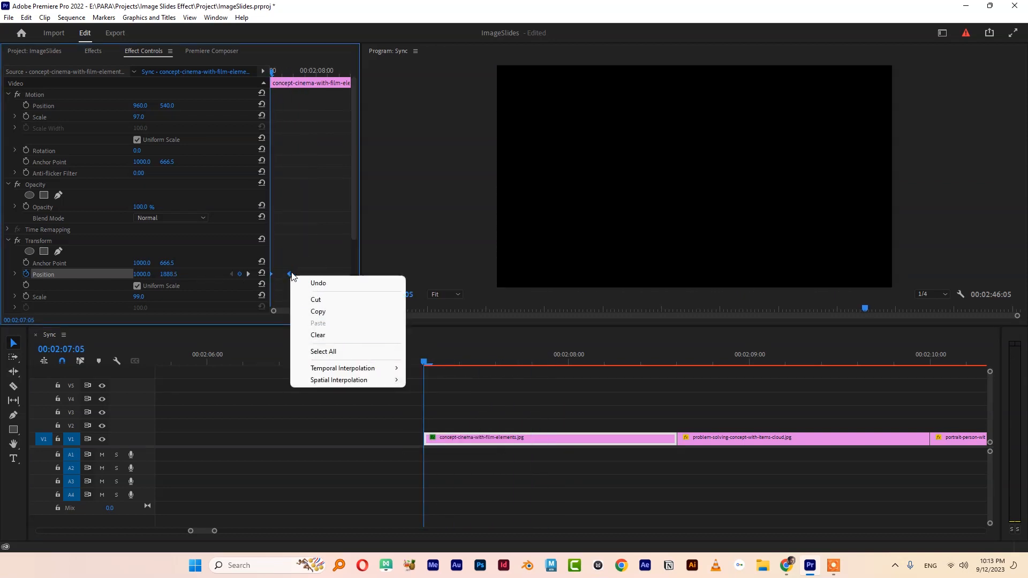
{"action": "left_click", "coordinate": [298, 263]}
{"action": "right_click", "coordinate": [289, 275]}
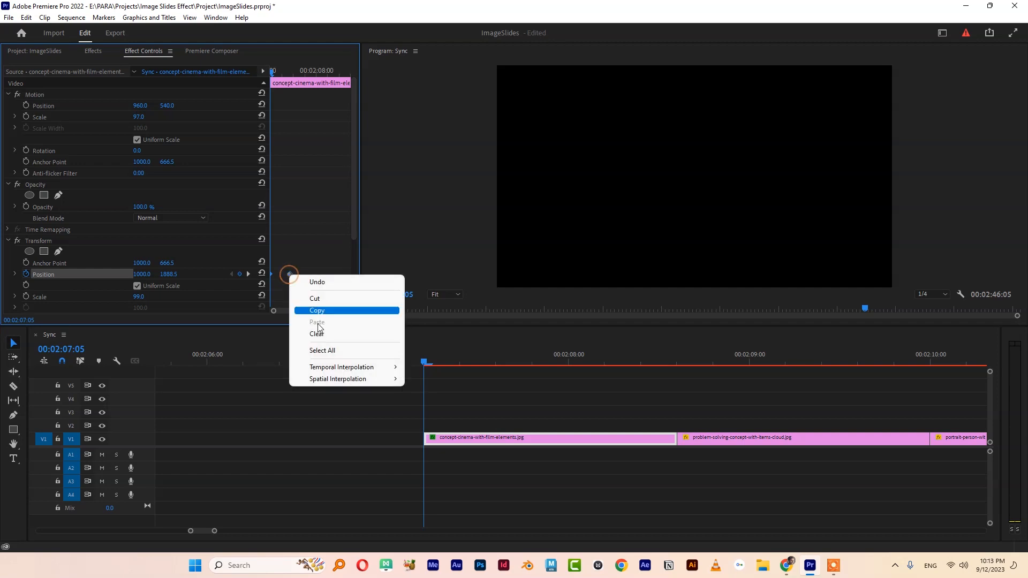
{"action": "mouse_move", "coordinate": [335, 368]}
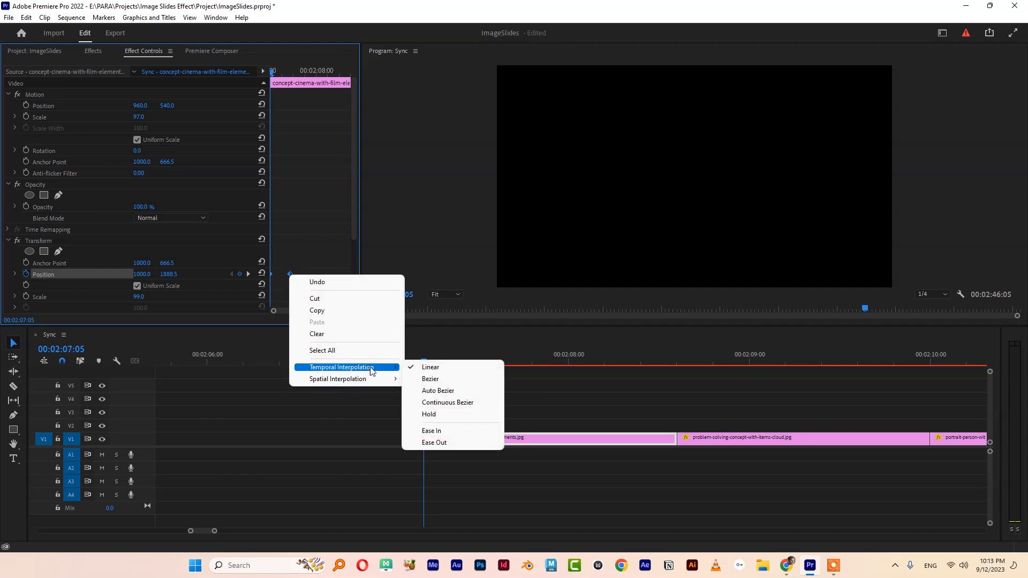
{"action": "left_click", "coordinate": [509, 387]}
{"action": "key", "text": "space"}
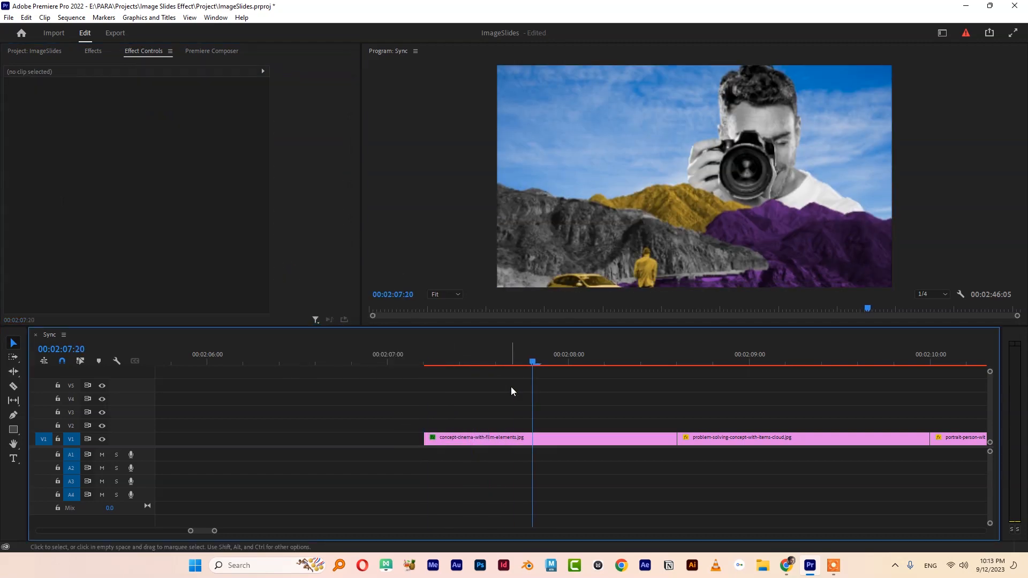
{"action": "left_click", "coordinate": [424, 363]}
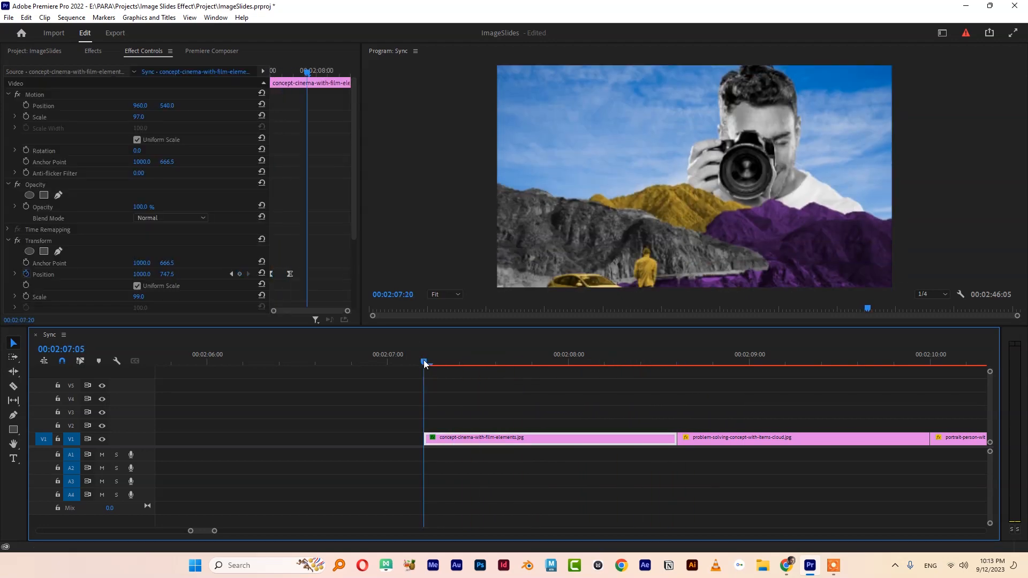
Show the velocity graph of the first clip's Transform Position and widen the Effect Controls keyframe area.
{"action": "left_click_drag", "start_coordinate": [423, 363], "coordinate": [473, 366]}
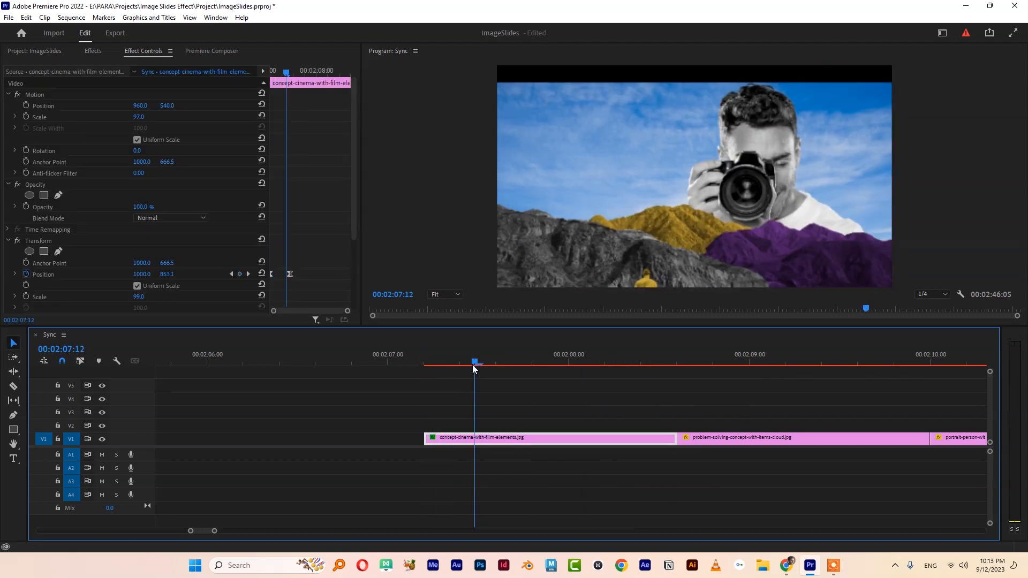
{"action": "left_click", "coordinate": [271, 275]}
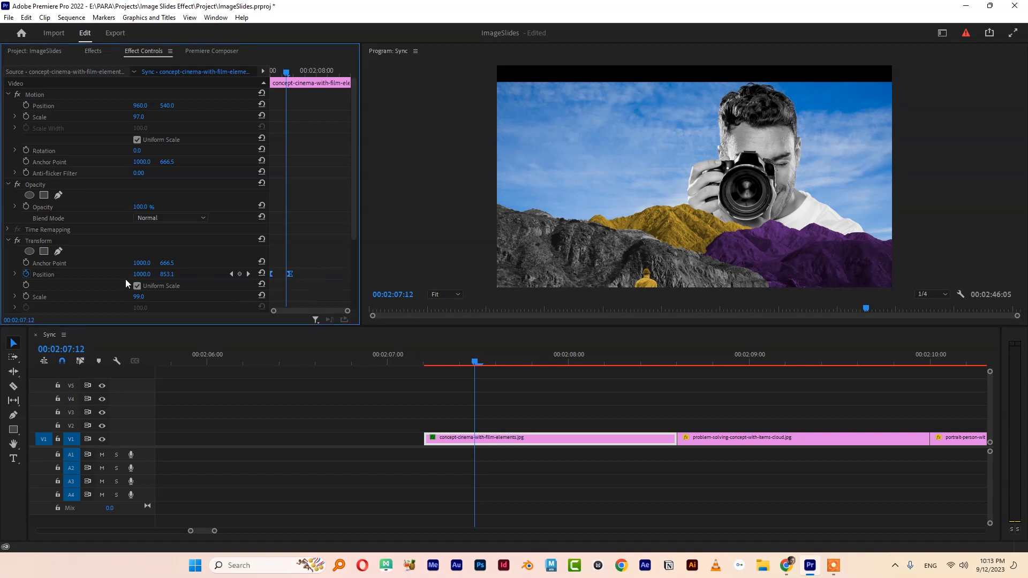
{"action": "left_click", "coordinate": [15, 274]}
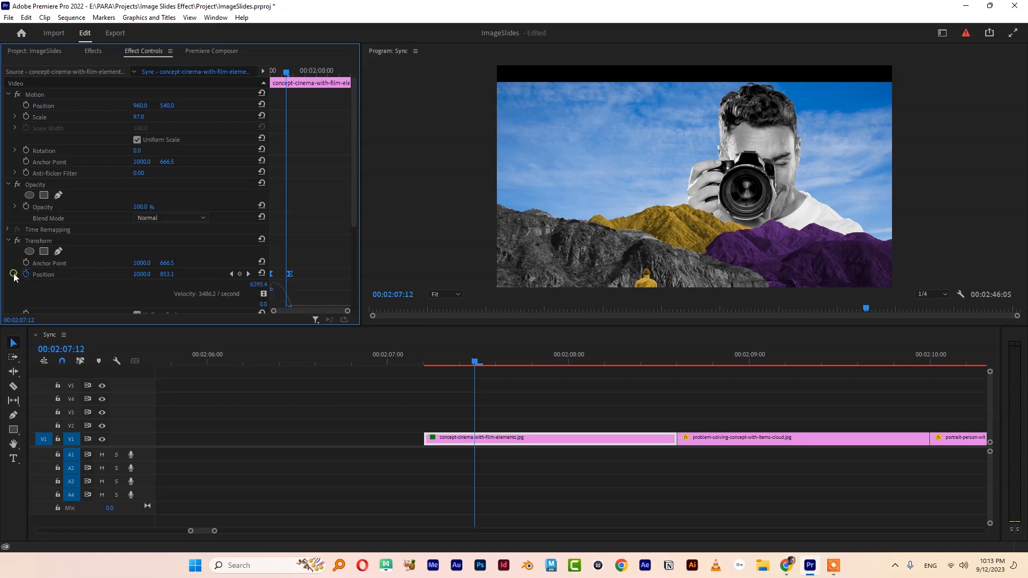
{"action": "left_click_drag", "start_coordinate": [355, 210], "coordinate": [354, 307]}
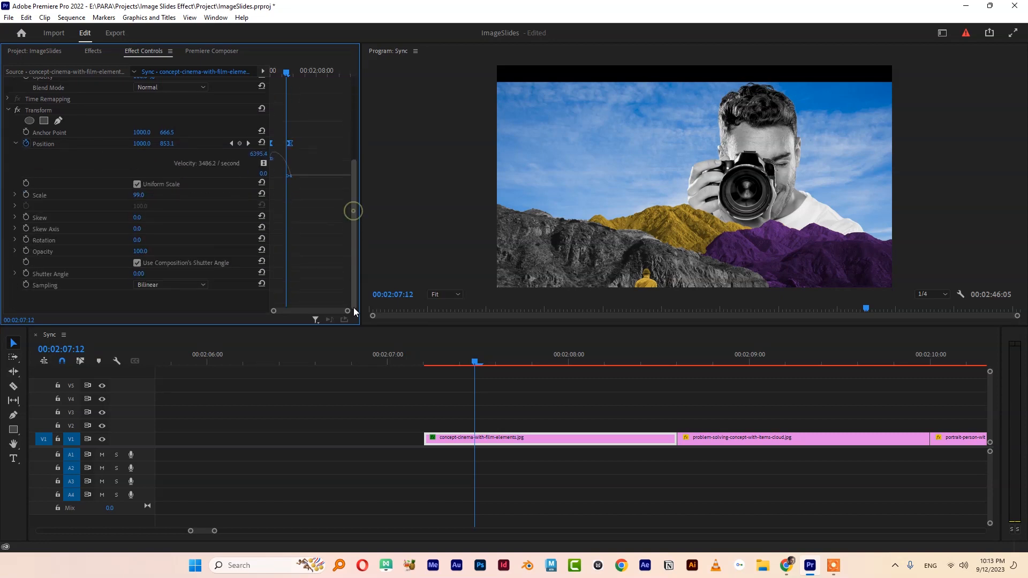
{"action": "left_click_drag", "start_coordinate": [362, 229], "coordinate": [547, 235]}
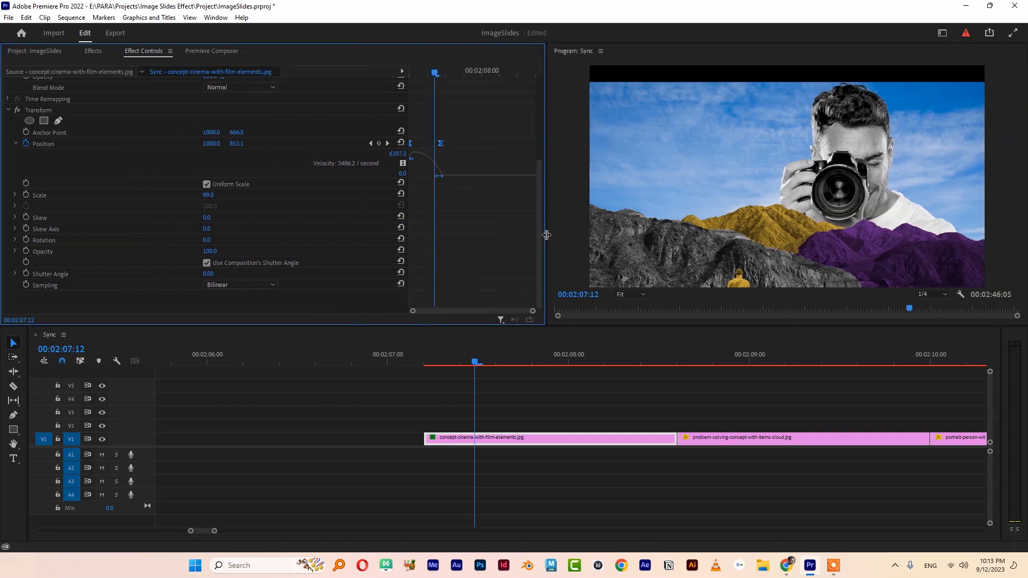
{"action": "left_click_drag", "start_coordinate": [406, 203], "coordinate": [207, 208]}
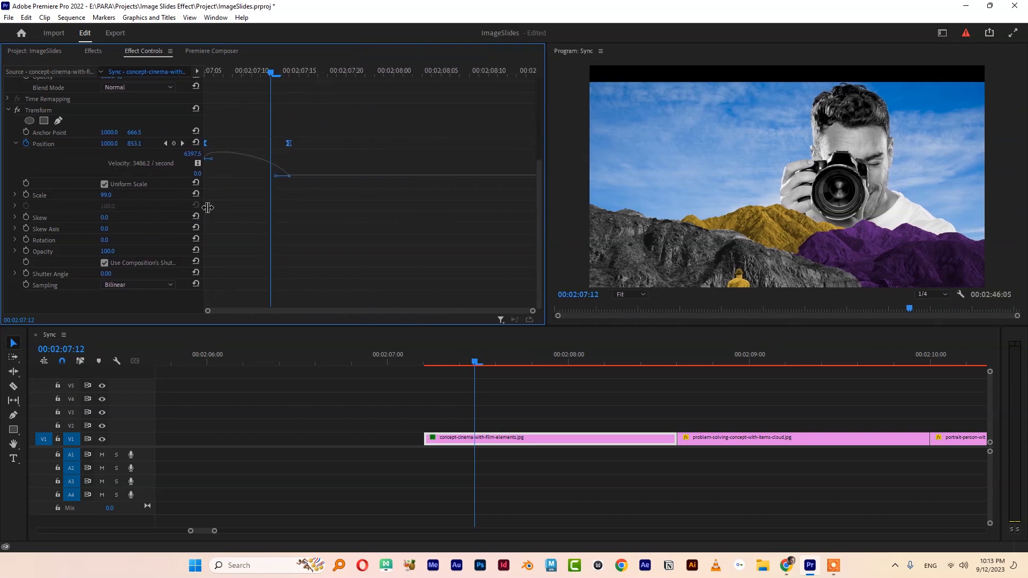
Preview the slide-in, and stretch the second Position keyframe's incoming velocity handle toward the first keyframe to create a sharp early peak.
{"action": "left_click_drag", "start_coordinate": [268, 74], "coordinate": [192, 83]}
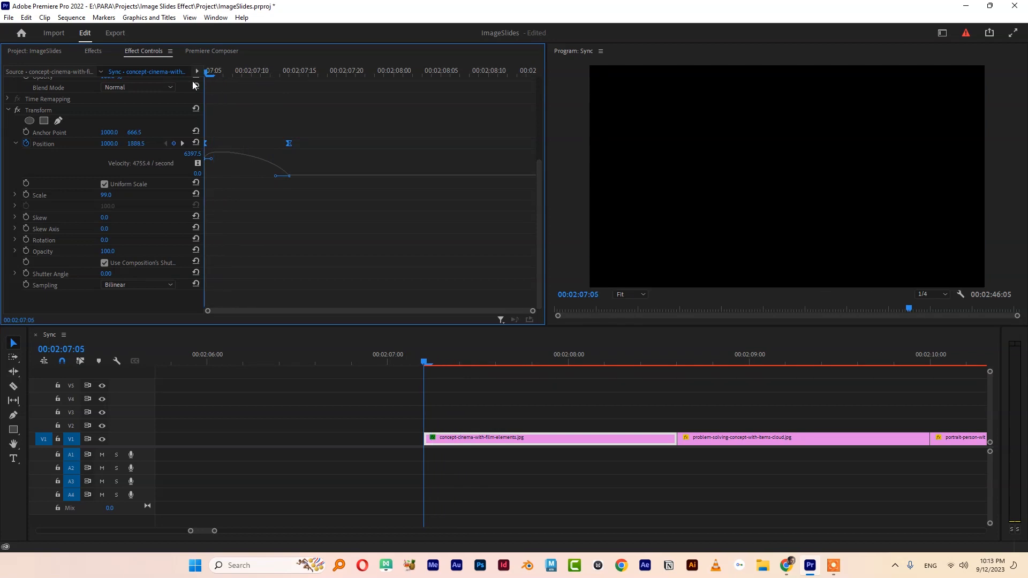
{"action": "key", "text": "space"}
{"action": "mouse_move", "coordinate": [264, 71]}
{"action": "left_mouse_down"}
{"action": "mouse_move", "coordinate": [183, 80]}
{"action": "mouse_move", "coordinate": [300, 79]}
{"action": "mouse_move", "coordinate": [178, 81]}
{"action": "mouse_move", "coordinate": [195, 67]}
{"action": "mouse_move", "coordinate": [327, 74]}
{"action": "mouse_move", "coordinate": [223, 74]}
{"action": "mouse_move", "coordinate": [268, 82]}
{"action": "left_mouse_up"}
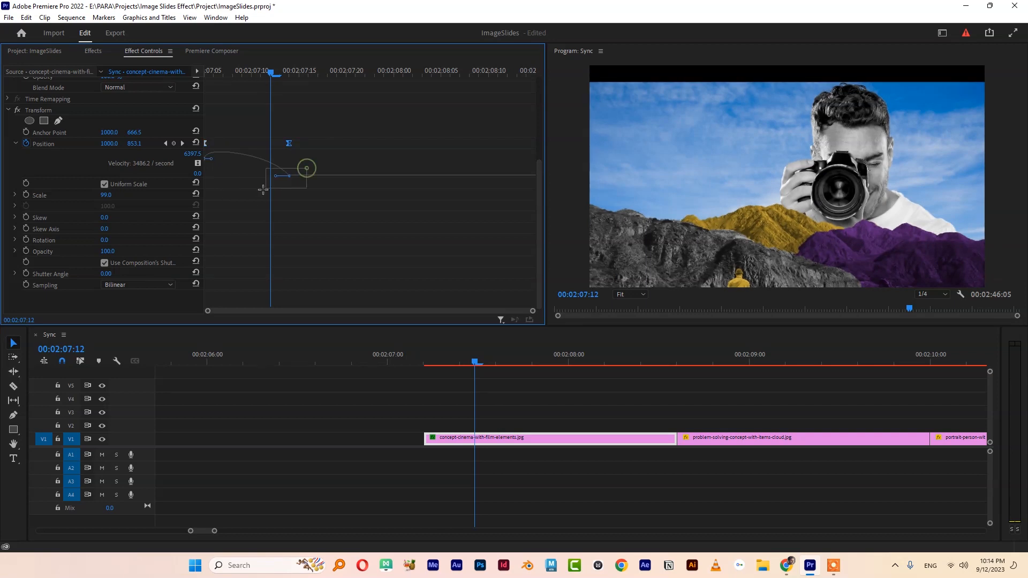
{"action": "left_click_drag", "start_coordinate": [276, 176], "coordinate": [238, 178]}
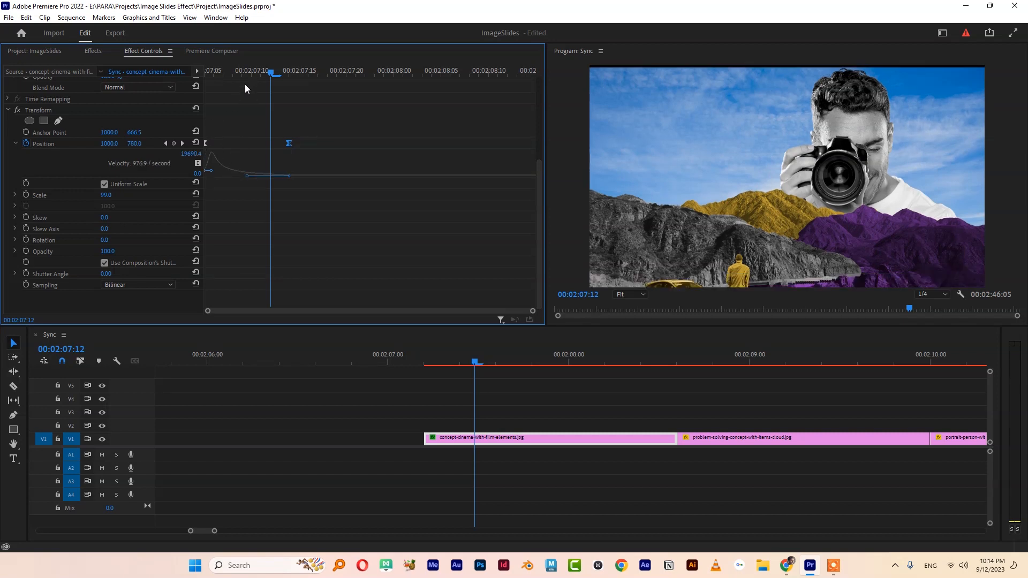
Play back the first clip's slide-in from its start several times to check the reshaped velocity curve.
{"action": "left_click_drag", "start_coordinate": [242, 73], "coordinate": [195, 67]}
{"action": "key", "text": "space"}
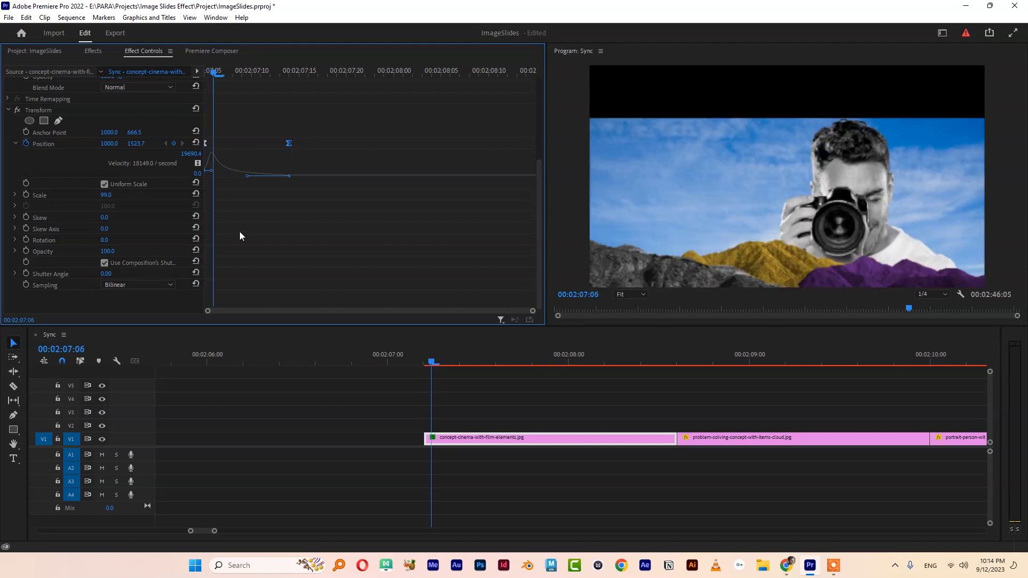
{"action": "key", "text": "space"}
{"action": "left_click_drag", "start_coordinate": [231, 73], "coordinate": [134, 75]}
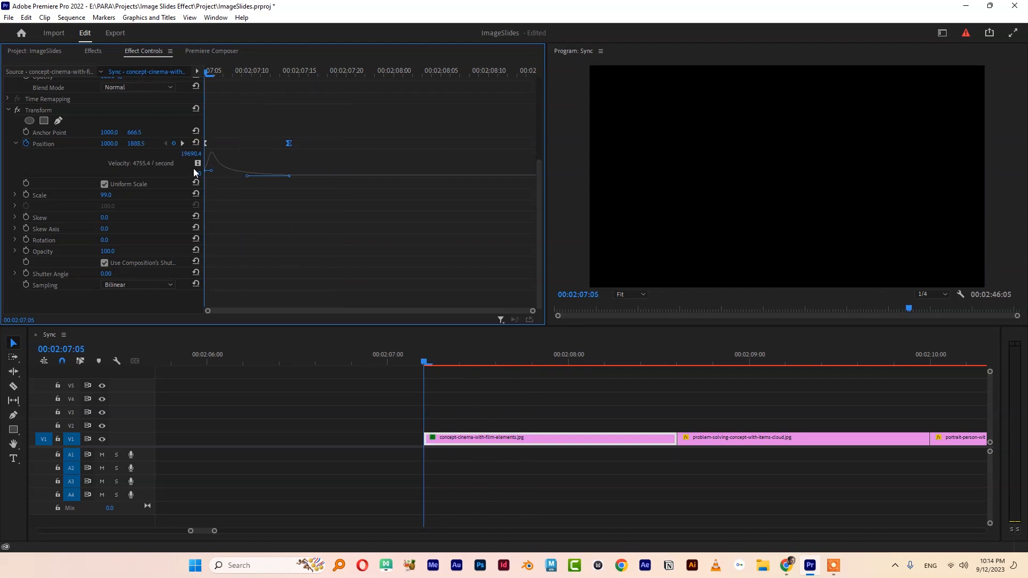
{"action": "key", "text": "space"}
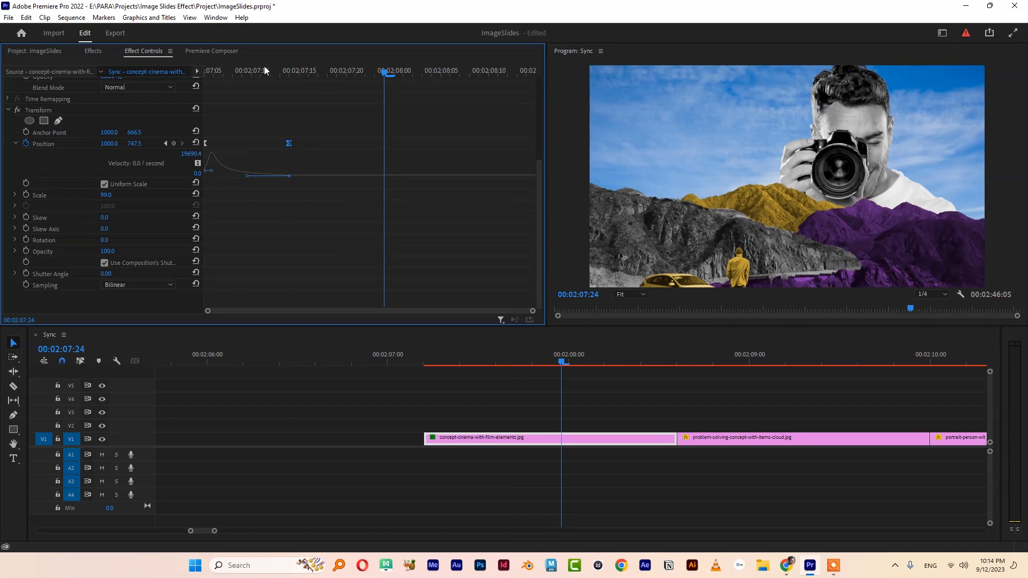
{"action": "left_click_drag", "start_coordinate": [261, 67], "coordinate": [159, 76]}
{"action": "key", "text": "space"}
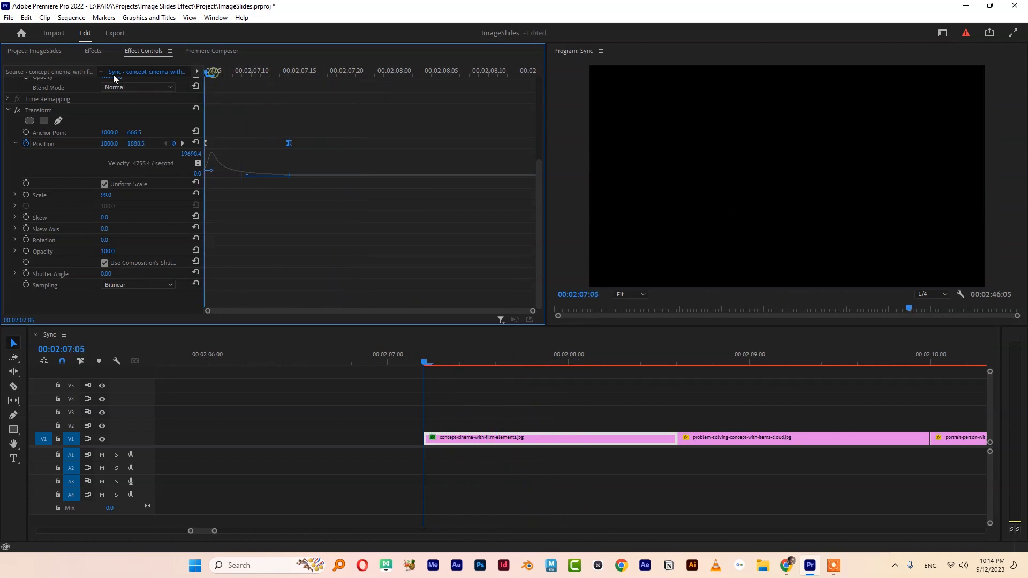
Add a Transform Position keyframe to the first clip at 00:02:08:07, and set its vertical position to -586.5 on the last frame, 00:02:08:14.
{"action": "left_click_drag", "start_coordinate": [573, 356], "coordinate": [620, 364]}
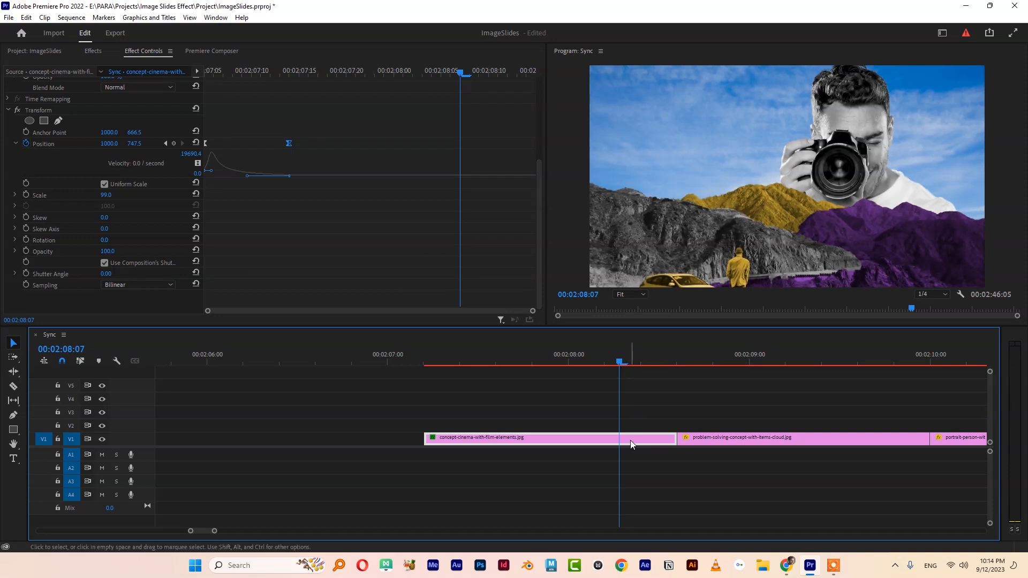
{"action": "left_click", "coordinate": [173, 143]}
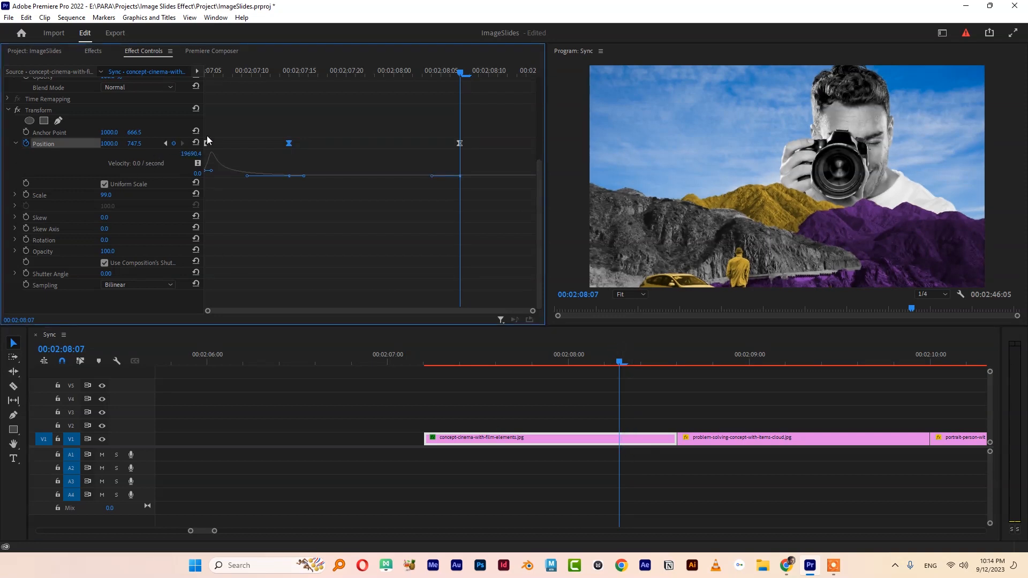
{"action": "scroll", "coordinate": [461, 98], "scroll_direction": "up", "scroll_amount": 4}
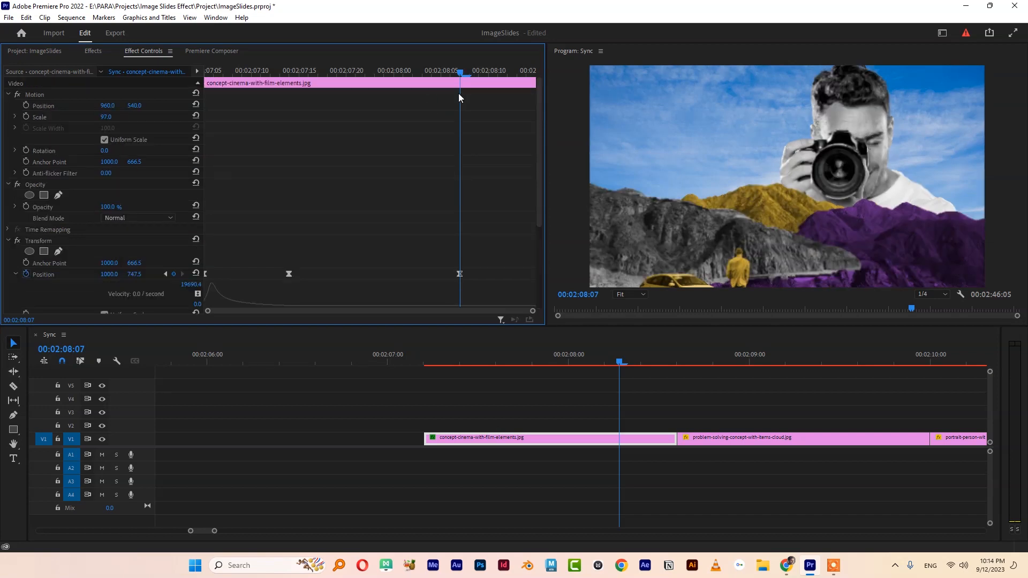
{"action": "left_click_drag", "start_coordinate": [458, 93], "coordinate": [535, 97]}
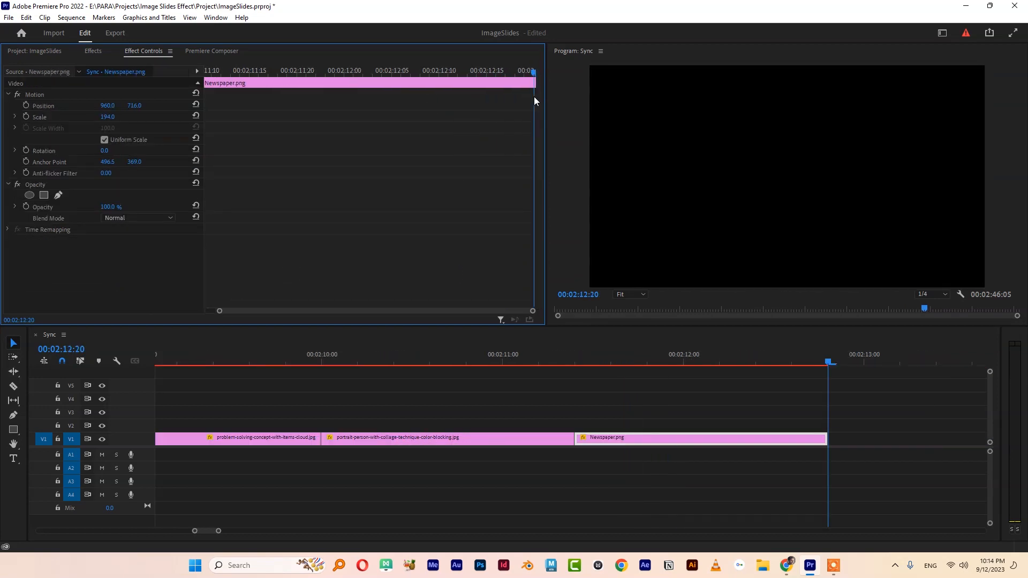
{"action": "key", "text": "Up"}
{"action": "key", "text": "Up"}
{"action": "key", "text": "Up"}
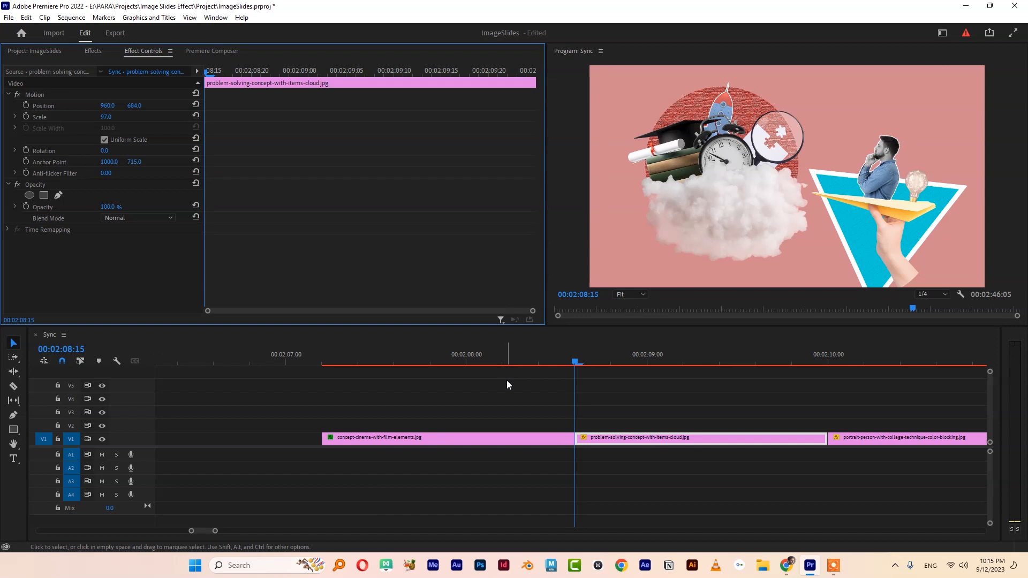
{"action": "key", "text": "Left"}
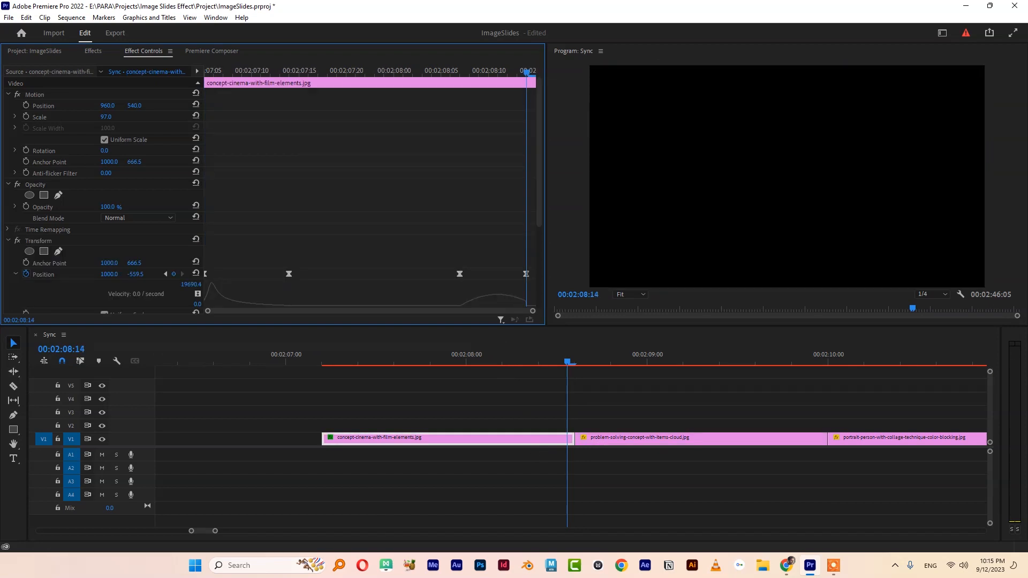
Stretch the last Position keyframe's incoming velocity handle toward the previous keyframe so the slide-out peaks early.
{"action": "scroll", "coordinate": [540, 216], "scroll_direction": "down", "scroll_amount": 3}
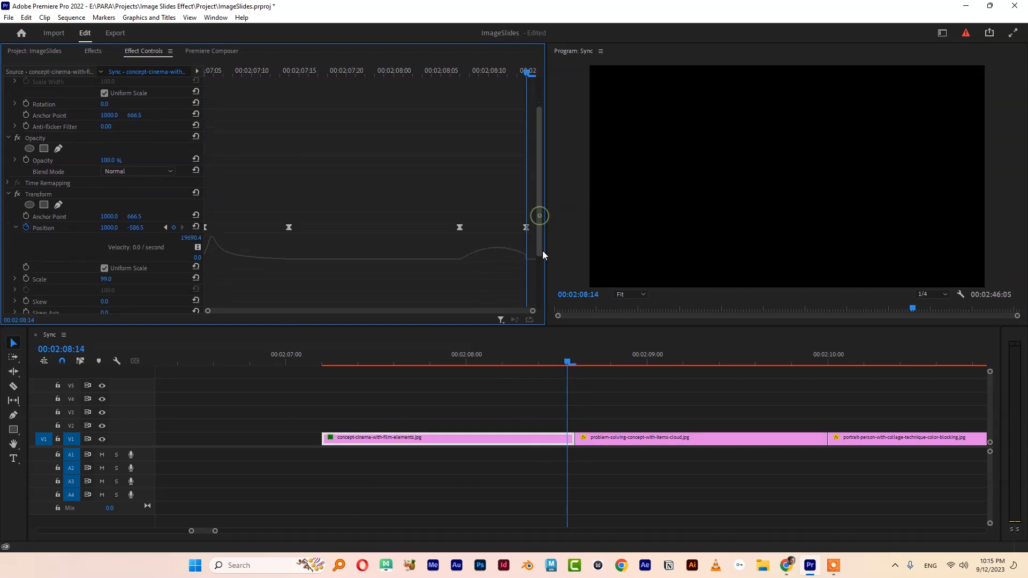
{"action": "left_click", "coordinate": [526, 219]}
{"action": "left_click_drag", "start_coordinate": [516, 245], "coordinate": [487, 251]}
{"action": "left_click_drag", "start_coordinate": [482, 251], "coordinate": [482, 250]}
Move the third Position keyframe a few frames earlier and play back the first clip's full animation.
{"action": "left_click_drag", "start_coordinate": [458, 70], "coordinate": [450, 71]}
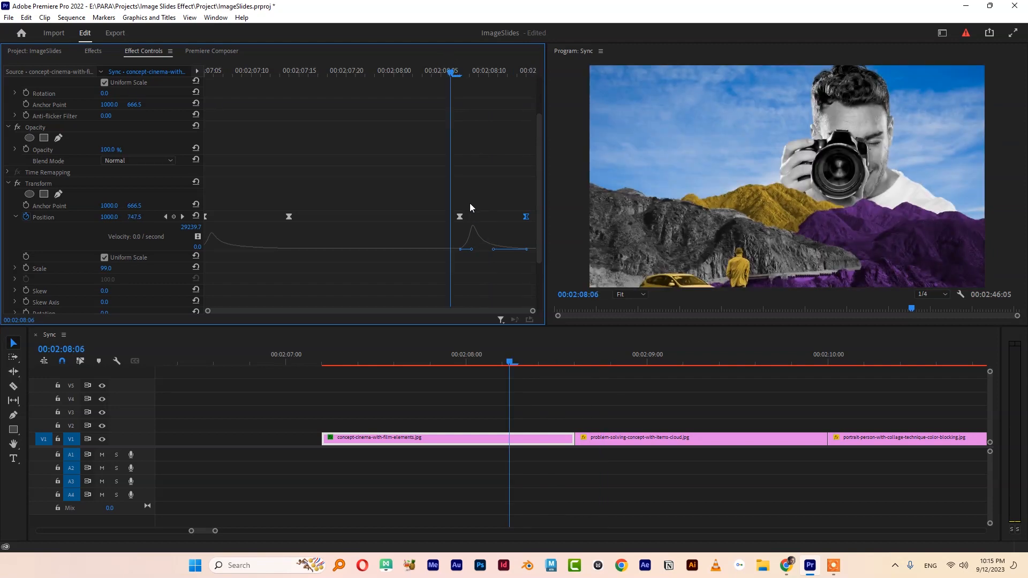
{"action": "left_click_drag", "start_coordinate": [463, 215], "coordinate": [417, 218]}
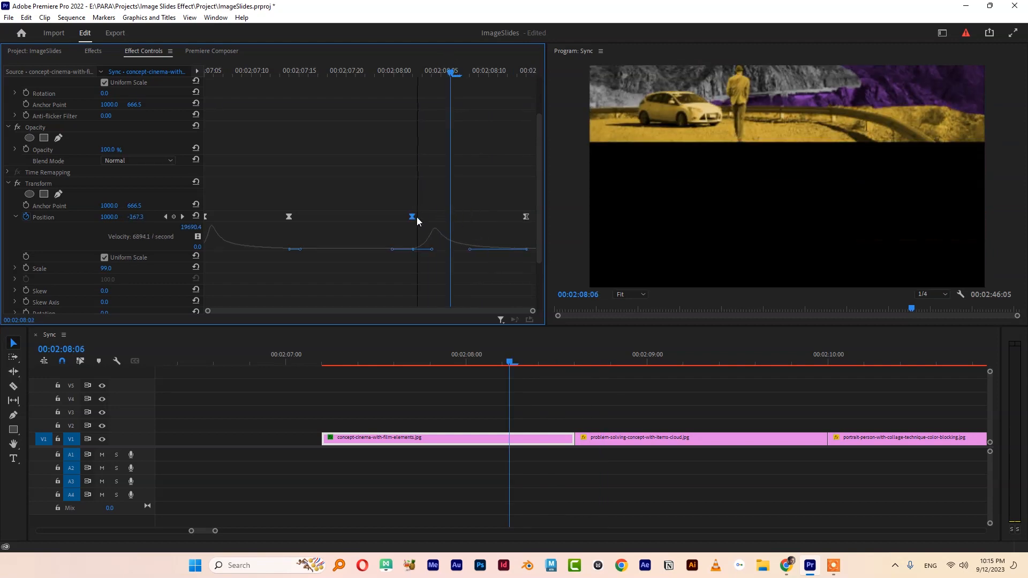
{"action": "left_click_drag", "start_coordinate": [388, 70], "coordinate": [127, 107]}
{"action": "key", "text": "space"}
{"action": "key", "text": "space"}
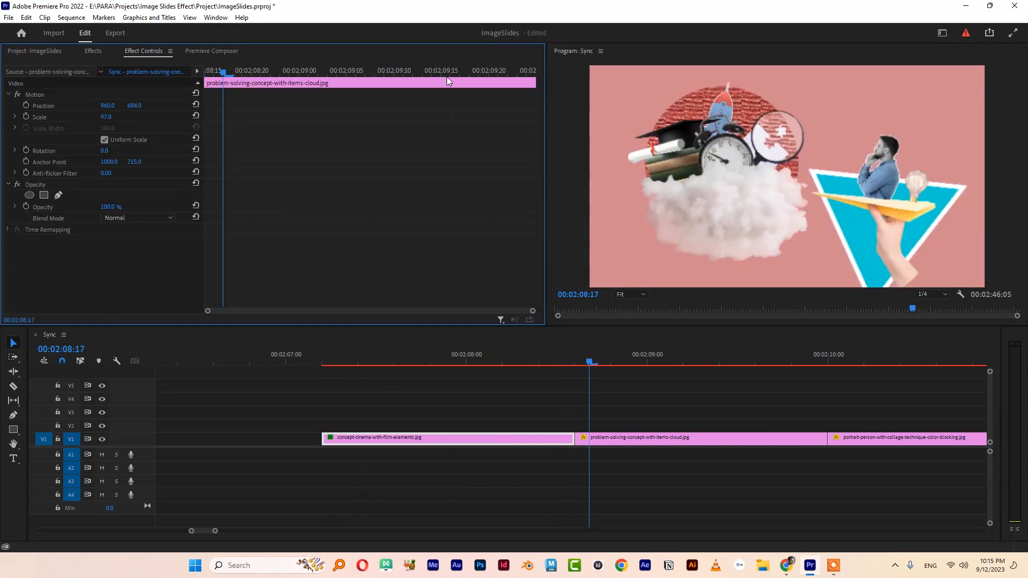
Move the first clip's third Position keyframe to 00:02:08:00 and its second Position keyframe to 00:02:07:17.
{"action": "left_click", "coordinate": [492, 440]}
{"action": "left_click", "coordinate": [523, 356]}
{"action": "left_click_drag", "start_coordinate": [412, 275], "coordinate": [393, 276]}
{"action": "left_click_drag", "start_coordinate": [289, 275], "coordinate": [317, 275]}
Preview the retimed slide-in and slide-out of the first clip and save the project.
{"action": "left_click_drag", "start_coordinate": [447, 357], "coordinate": [323, 358]}
{"action": "key", "text": "space"}
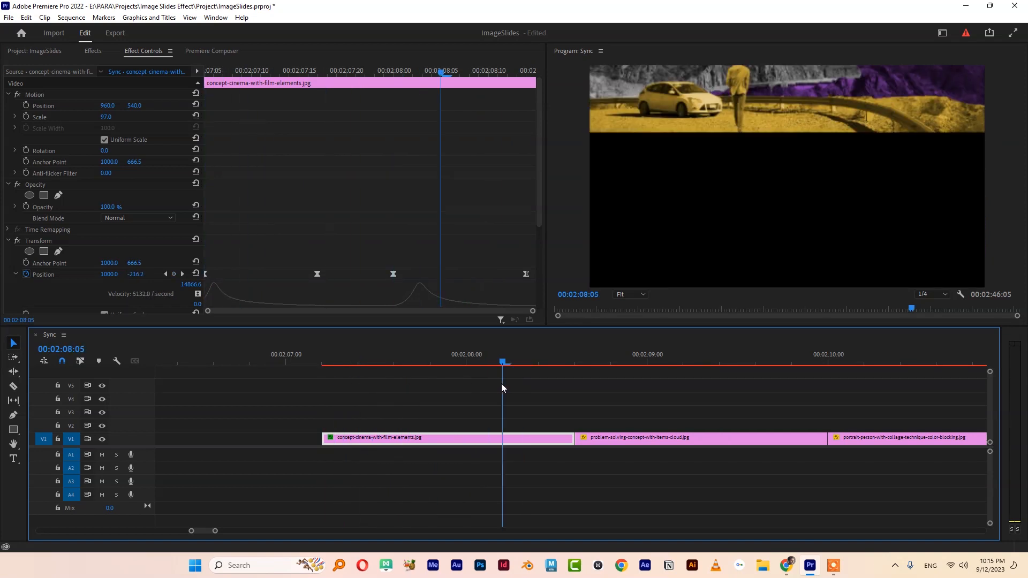
{"action": "key", "text": "space"}
{"action": "key", "text": "ctrl+s"}
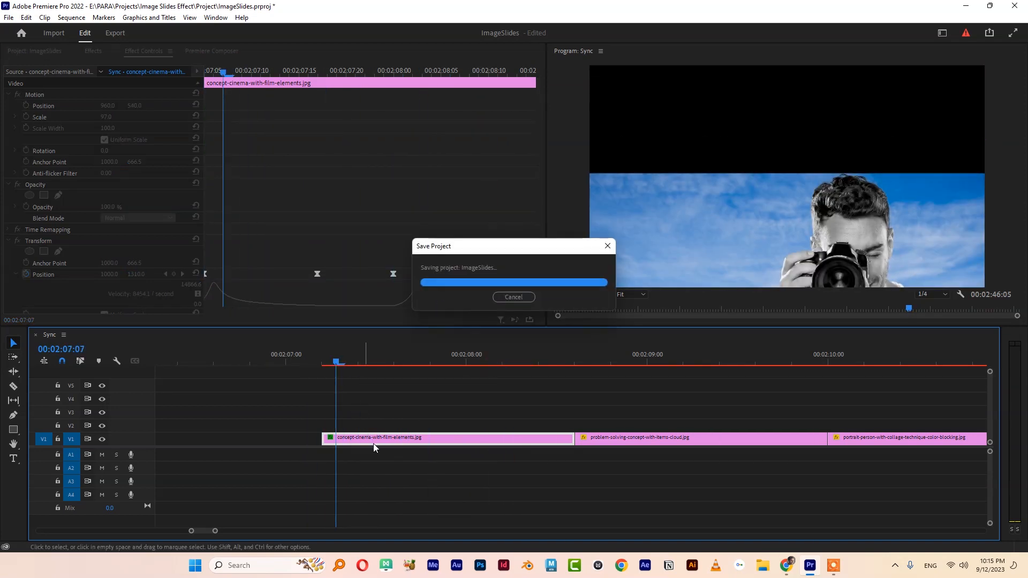
{"action": "left_click_drag", "start_coordinate": [621, 357], "coordinate": [532, 360]}
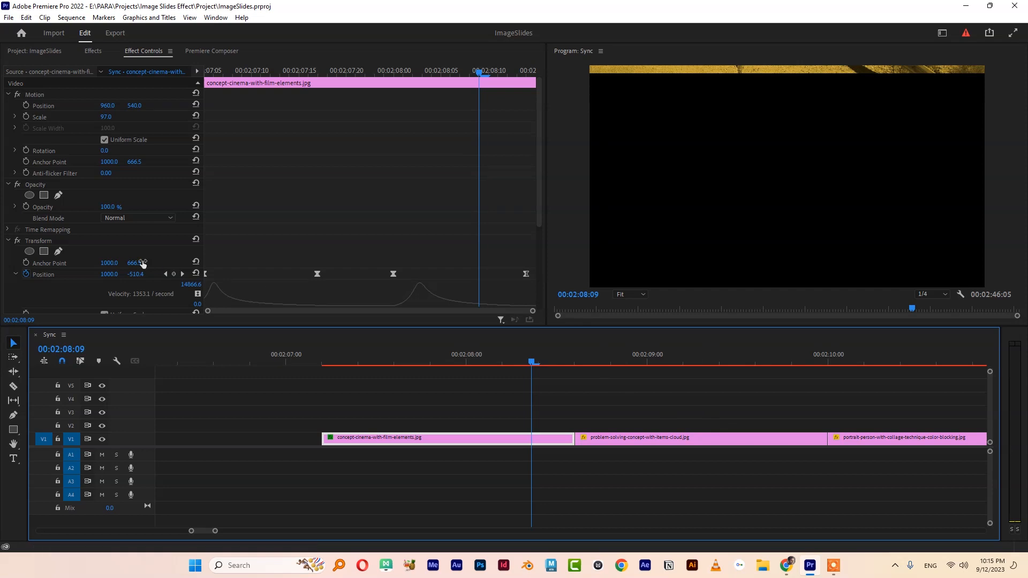
Copy the first clip's Transform effect and paste it onto the other three image clips.
{"action": "left_click", "coordinate": [45, 242]}
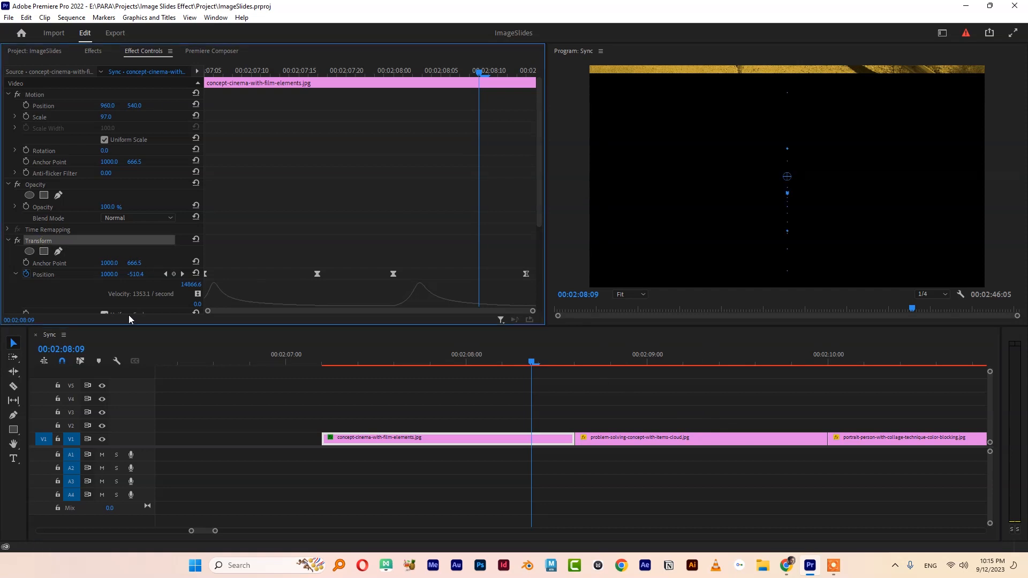
{"action": "left_click", "coordinate": [598, 387]}
{"action": "key", "text": "minus"}
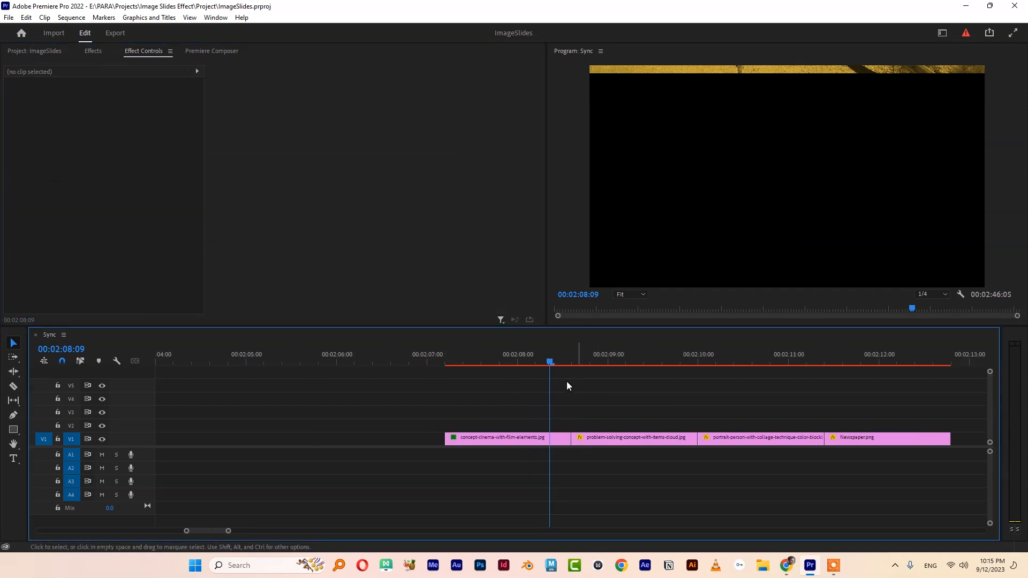
{"action": "left_click_drag", "start_coordinate": [770, 472], "coordinate": [588, 402]}
{"action": "left_click_drag", "start_coordinate": [578, 357], "coordinate": [586, 355]}
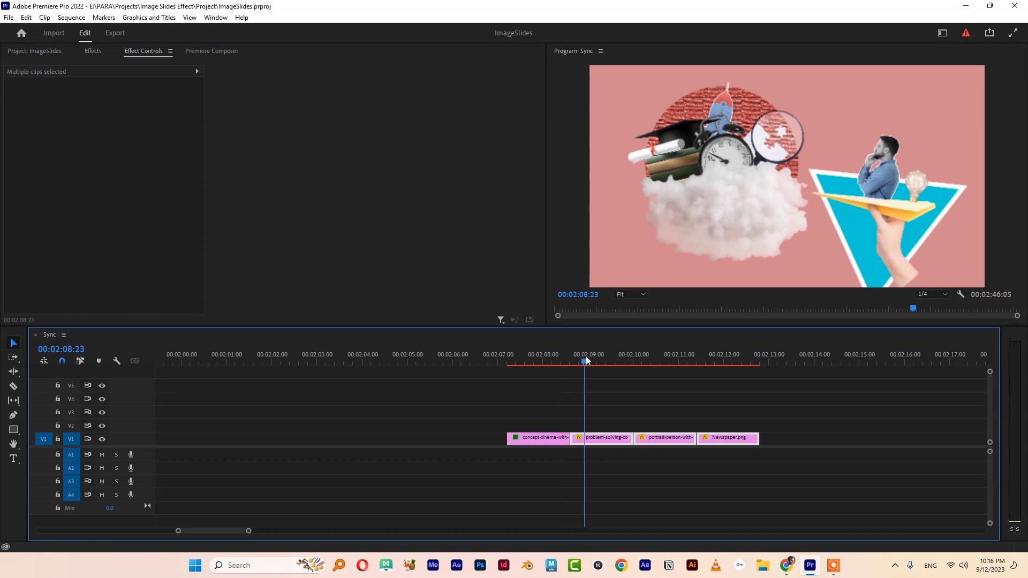
{"action": "key", "text": "Up"}
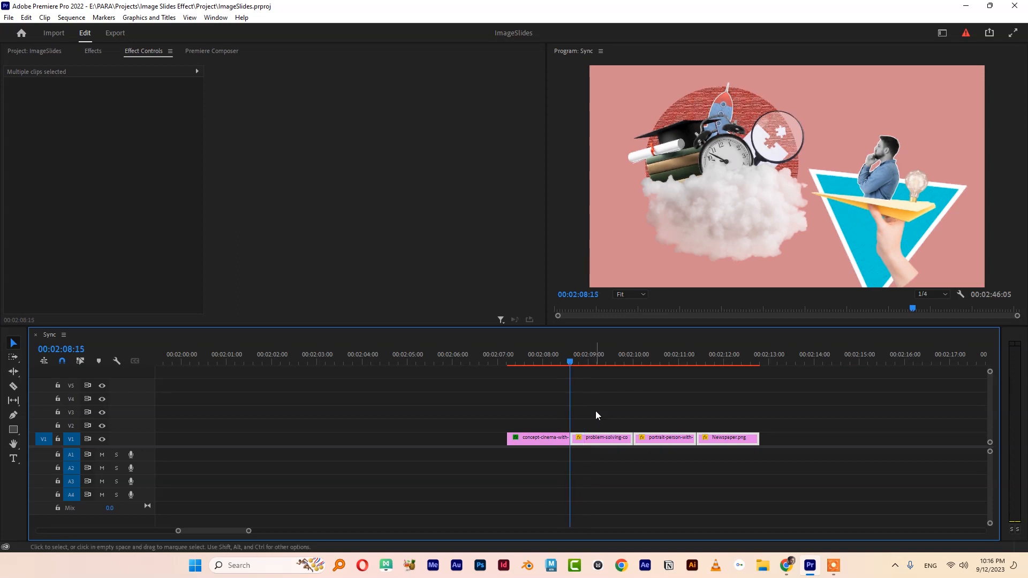
{"action": "key", "text": "ctrl+v"}
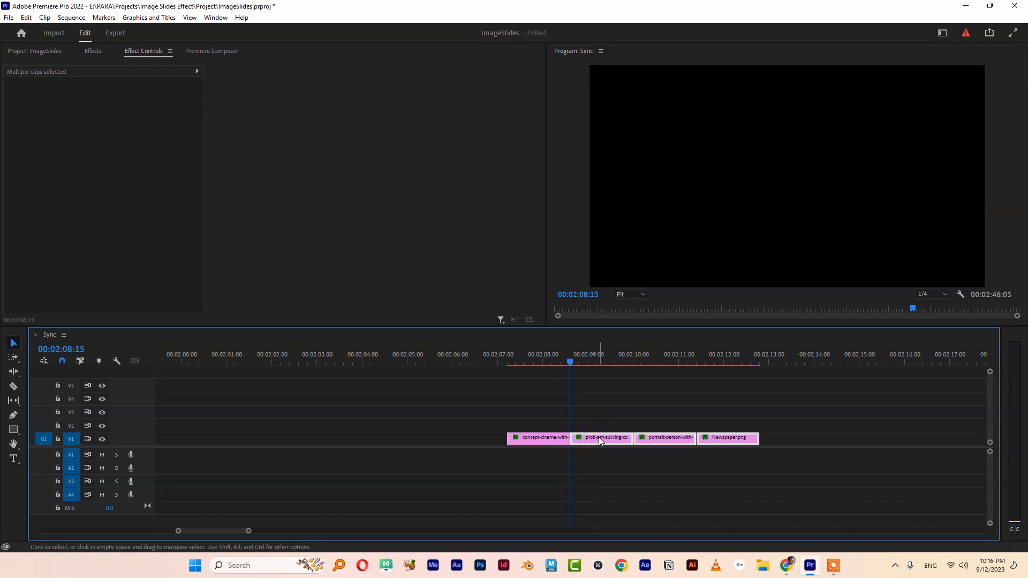
Play back the sequence from the first clip to review the slide animation across all images.
{"action": "left_click_drag", "start_coordinate": [513, 360], "coordinate": [499, 361]}
{"action": "key", "text": "Down"}
{"action": "key", "text": "space"}
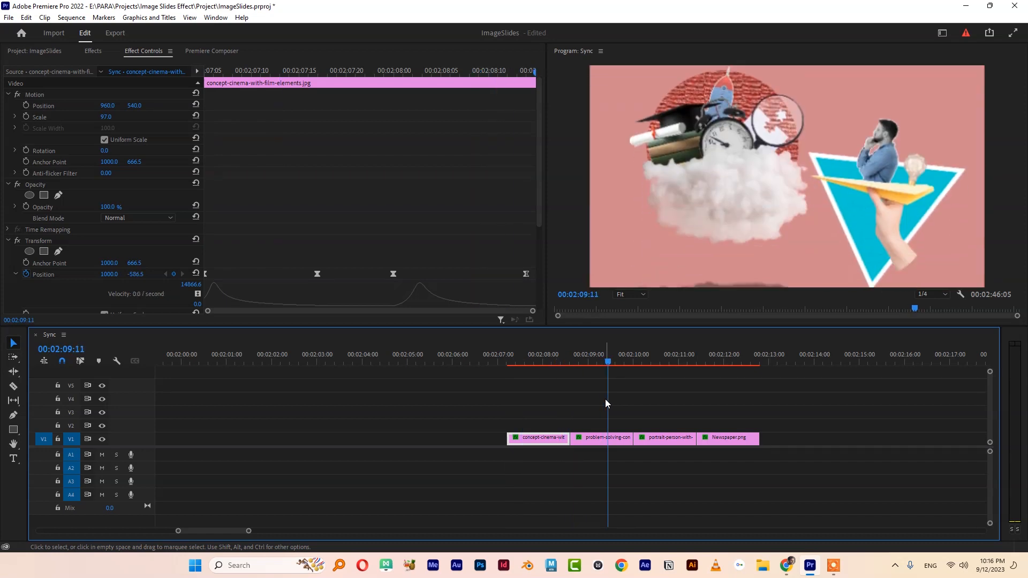
Shift the Newspaper.png clip's Transform Position keyframes vertically, all selected together, to close the gap above the image, and preview the clip.
{"action": "left_click_drag", "start_coordinate": [729, 354], "coordinate": [722, 394]}
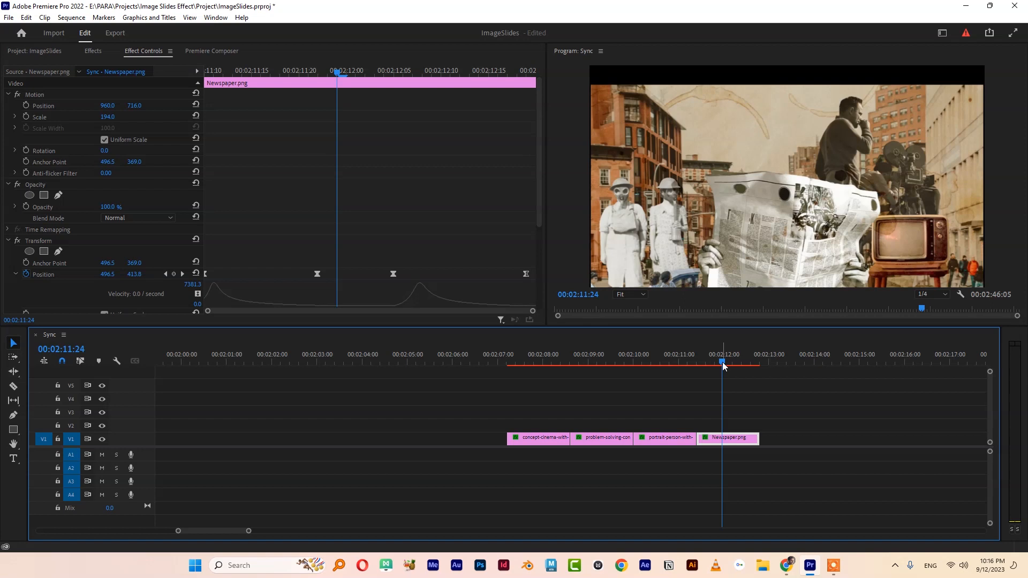
{"action": "mouse_move", "coordinate": [722, 365]}
{"action": "left_mouse_down"}
{"action": "mouse_move", "coordinate": [700, 364]}
{"action": "mouse_move", "coordinate": [714, 364]}
{"action": "left_mouse_up"}
{"action": "key", "text": "Right"}
{"action": "key", "text": "Right"}
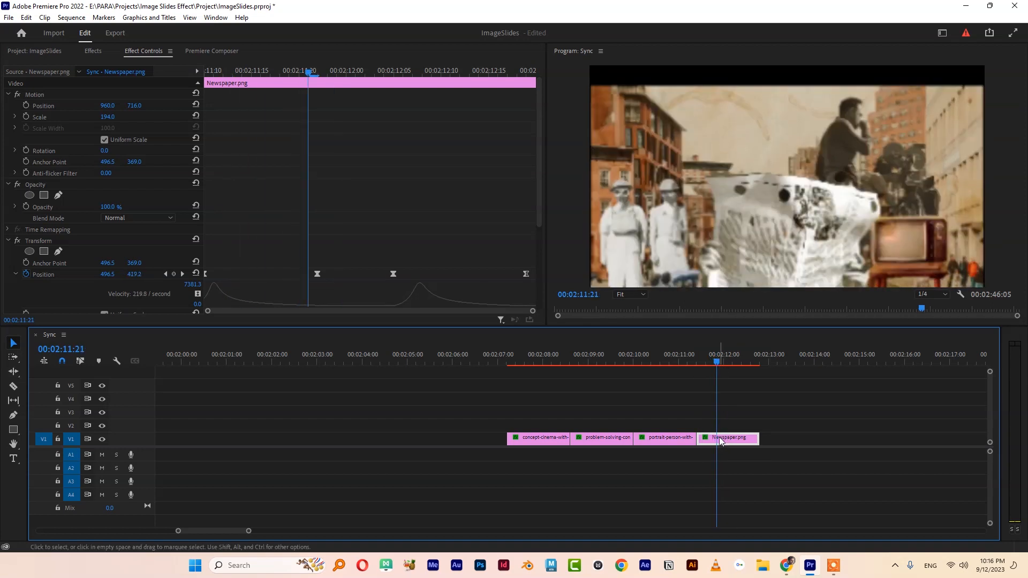
{"action": "left_click", "coordinate": [52, 274]}
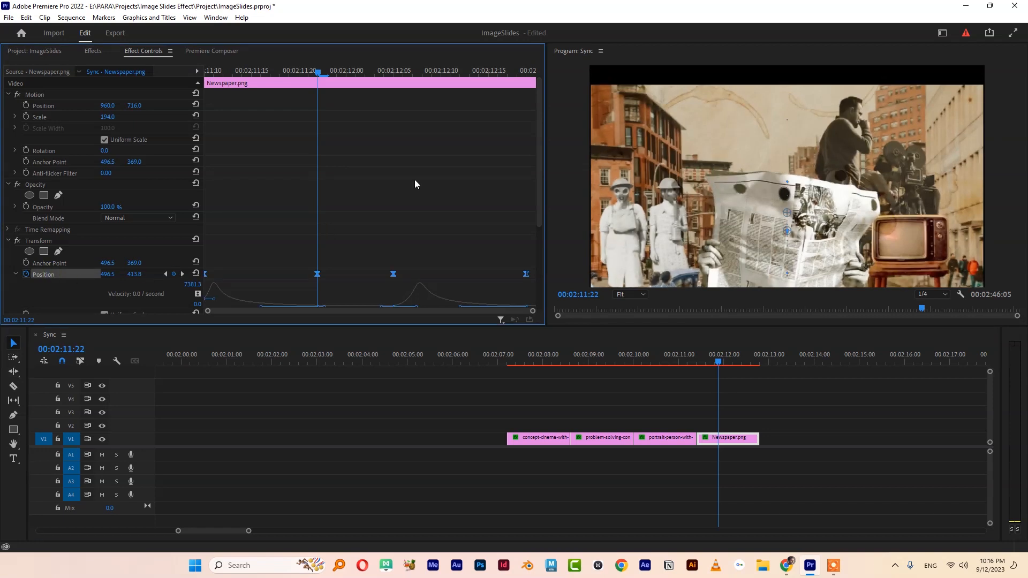
{"action": "left_click_drag", "start_coordinate": [134, 274], "coordinate": [80, 274]}
{"action": "left_click", "coordinate": [692, 357]}
{"action": "key", "text": "space"}
{"action": "left_click", "coordinate": [693, 357]}
Move the problem-solving clip onto V2 starting at 00:02:08:02, overlapping the first clip's slide-out, and preview the overlap.
{"action": "left_click", "coordinate": [548, 366]}
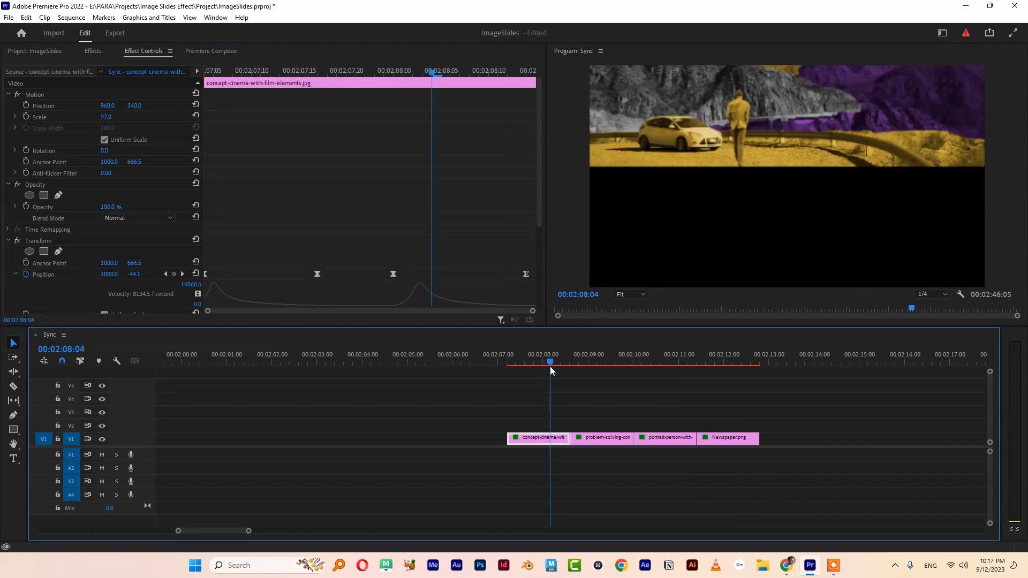
{"action": "left_click_drag", "start_coordinate": [550, 369], "coordinate": [546, 368]}
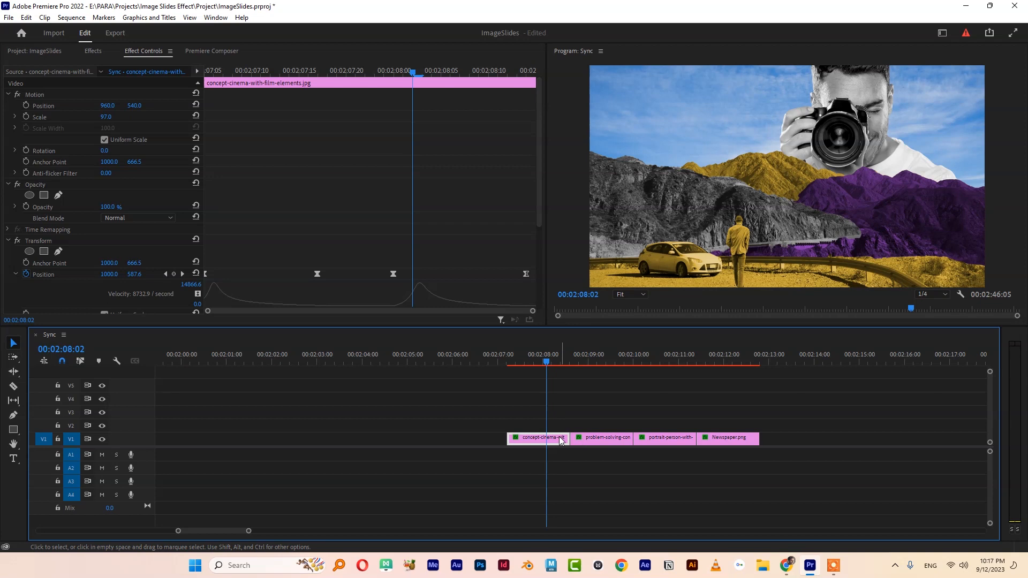
{"action": "mouse_move", "coordinate": [590, 441]}
{"action": "left_mouse_down"}
{"action": "mouse_move", "coordinate": [596, 428]}
{"action": "mouse_move", "coordinate": [580, 426]}
{"action": "left_mouse_up"}
{"action": "key", "text": "space"}
{"action": "left_click", "coordinate": [515, 360]}
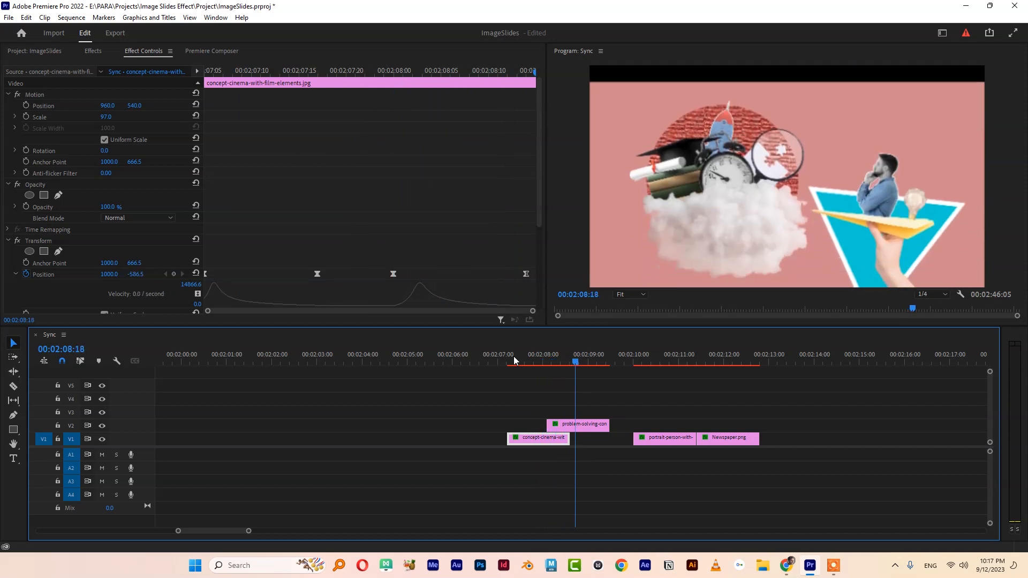
Move the portrait-person clip onto V3 starting at 00:02:08:23, overlapping the problem-solving clip, and preview the transitions.
{"action": "left_click_drag", "start_coordinate": [579, 356], "coordinate": [590, 359]}
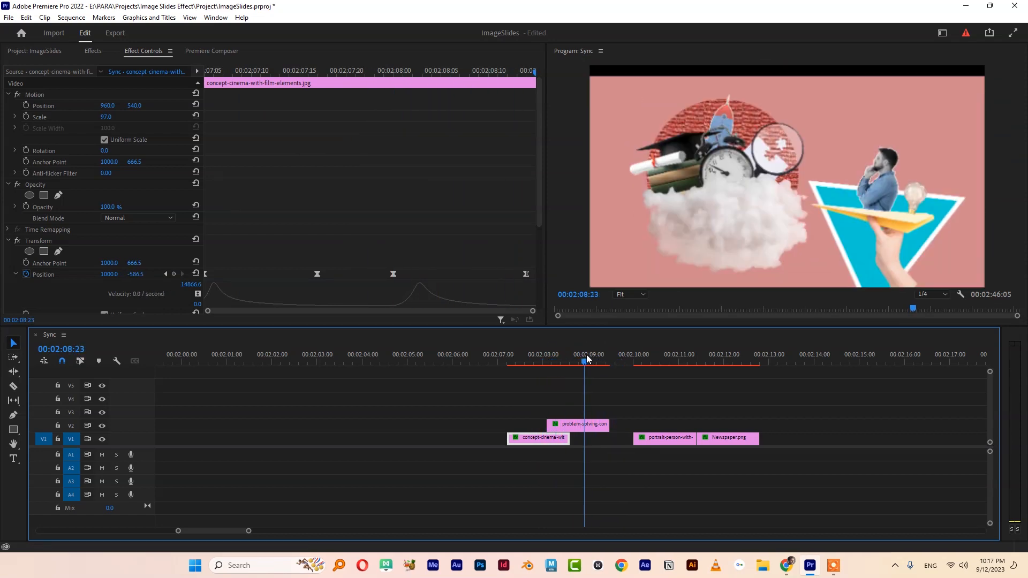
{"action": "left_click_drag", "start_coordinate": [653, 440], "coordinate": [608, 415]}
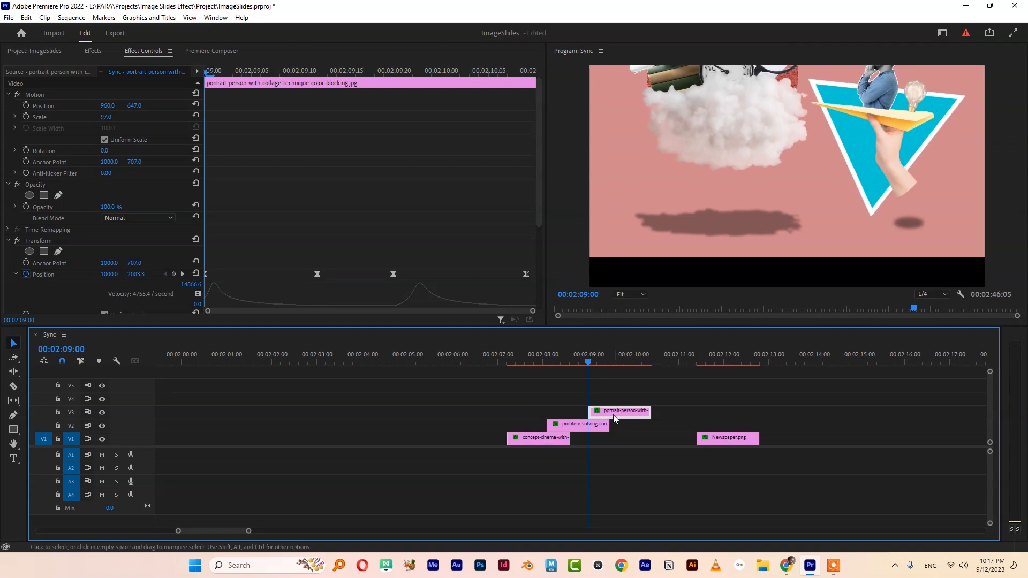
{"action": "key", "text": "alt+Left"}
{"action": "key", "text": "alt+Left"}
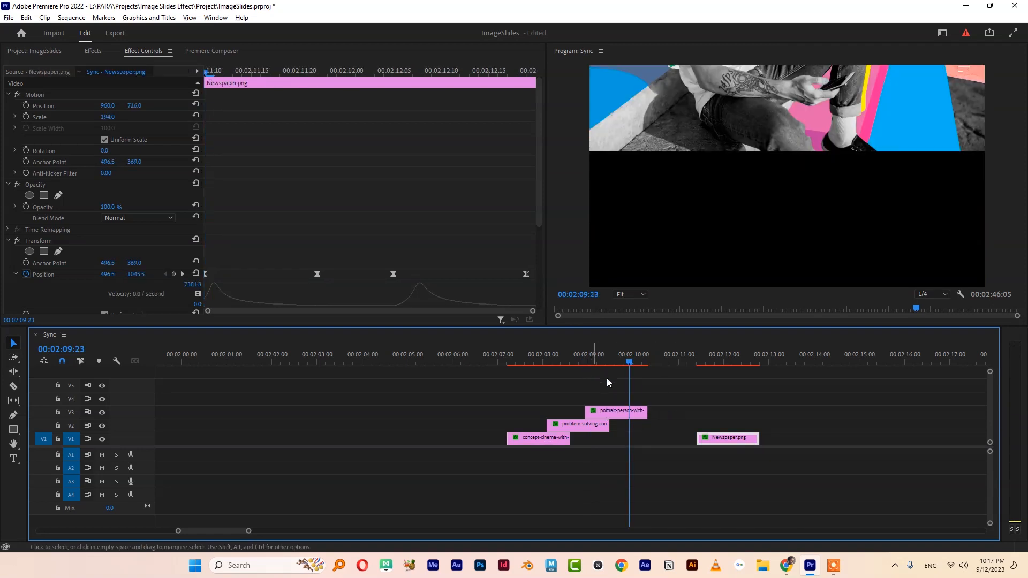
{"action": "left_click_drag", "start_coordinate": [556, 360], "coordinate": [493, 366]}
{"action": "key", "text": "space"}
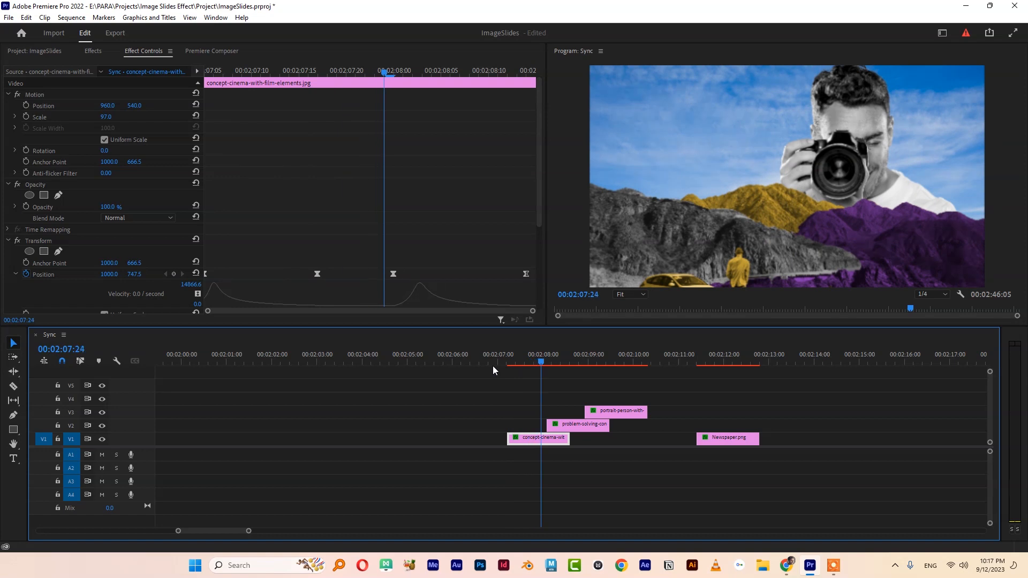
{"action": "key", "text": "space"}
Move the Newspaper.png clip onto V4 so it overlaps the portrait clip's slide-out, and preview the staggered slides through the last clip.
{"action": "left_click_drag", "start_coordinate": [615, 361], "coordinate": [627, 362]}
{"action": "left_click_drag", "start_coordinate": [741, 438], "coordinate": [671, 397]}
{"action": "left_click_drag", "start_coordinate": [624, 365], "coordinate": [621, 362]}
{"action": "left_click_drag", "start_coordinate": [635, 399], "coordinate": [629, 399]}
{"action": "left_click_drag", "start_coordinate": [601, 360], "coordinate": [506, 368]}
{"action": "key", "text": "space"}
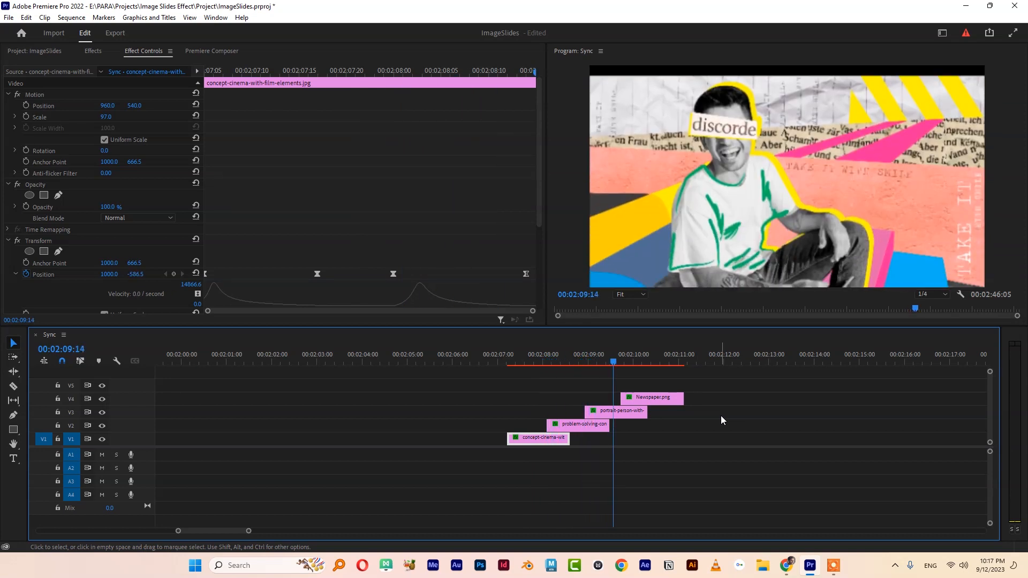
{"action": "left_click_drag", "start_coordinate": [603, 360], "coordinate": [686, 364]}
{"action": "left_click", "coordinate": [658, 399]}
{"action": "left_click", "coordinate": [528, 73]}
Select all four staggered image clips and move them up one track, leaving V1 empty.
{"action": "left_click_drag", "start_coordinate": [512, 361], "coordinate": [552, 361]}
{"action": "left_click_drag", "start_coordinate": [515, 389], "coordinate": [673, 451]}
{"action": "key", "text": "alt+Up"}
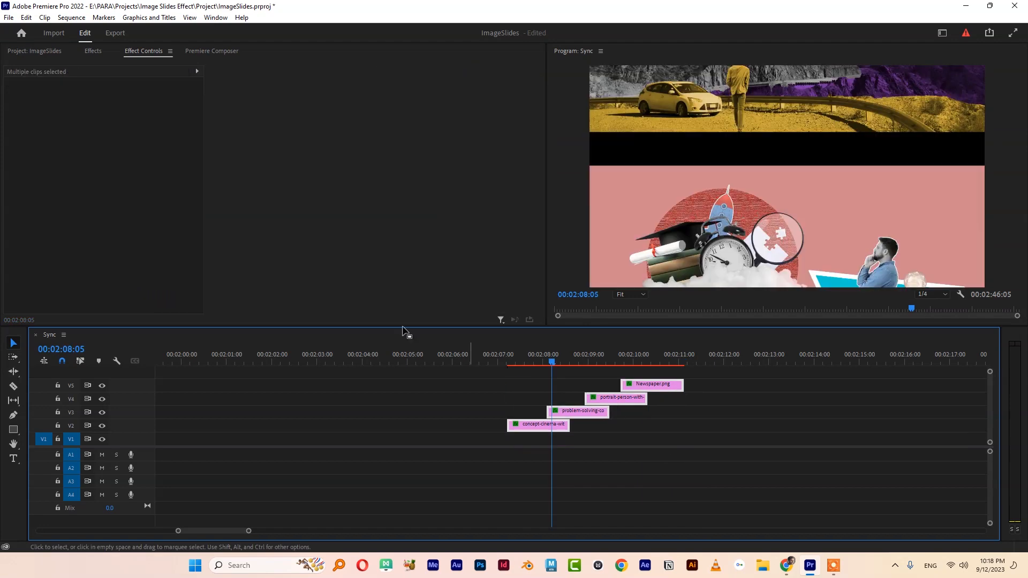
Place Paper_03.jpg on V1 as a background from the first clip's start, trim it to the Newspaper.png clip's end, and preview the result.
{"action": "left_click", "coordinate": [43, 52]}
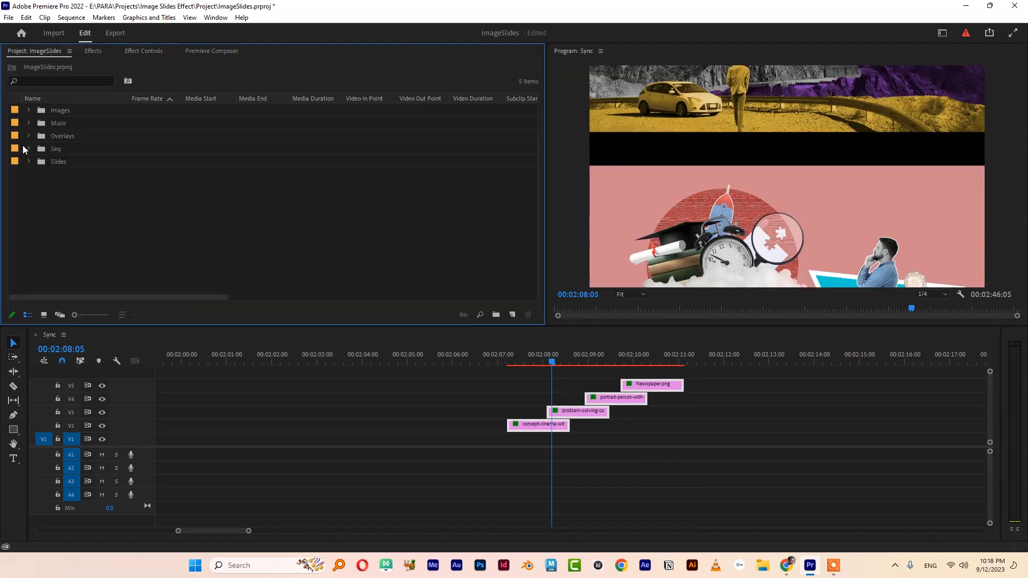
{"action": "left_click", "coordinate": [28, 110]}
{"action": "left_click_drag", "start_coordinate": [75, 149], "coordinate": [560, 439]}
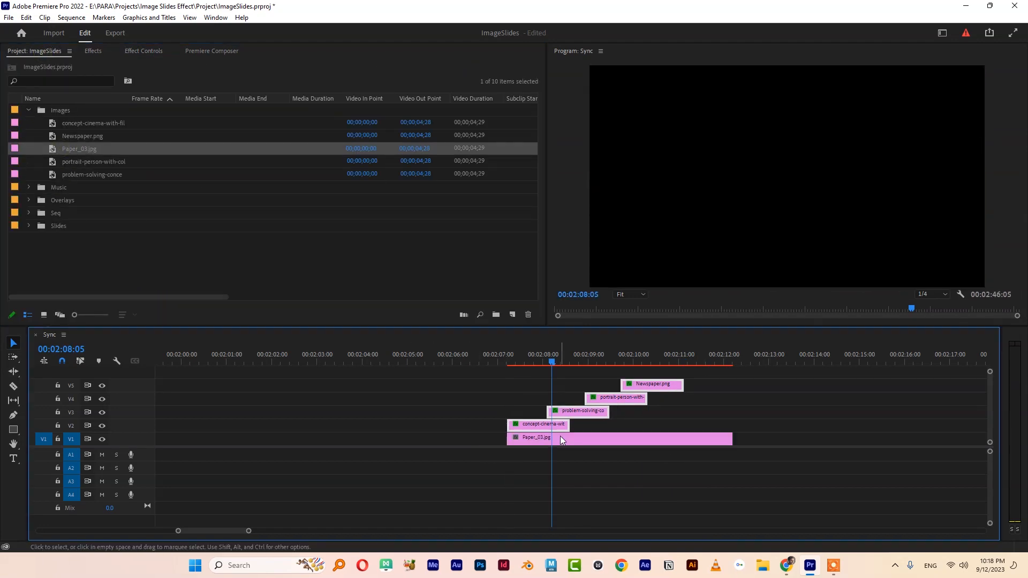
{"action": "left_click_drag", "start_coordinate": [733, 439], "coordinate": [683, 439]}
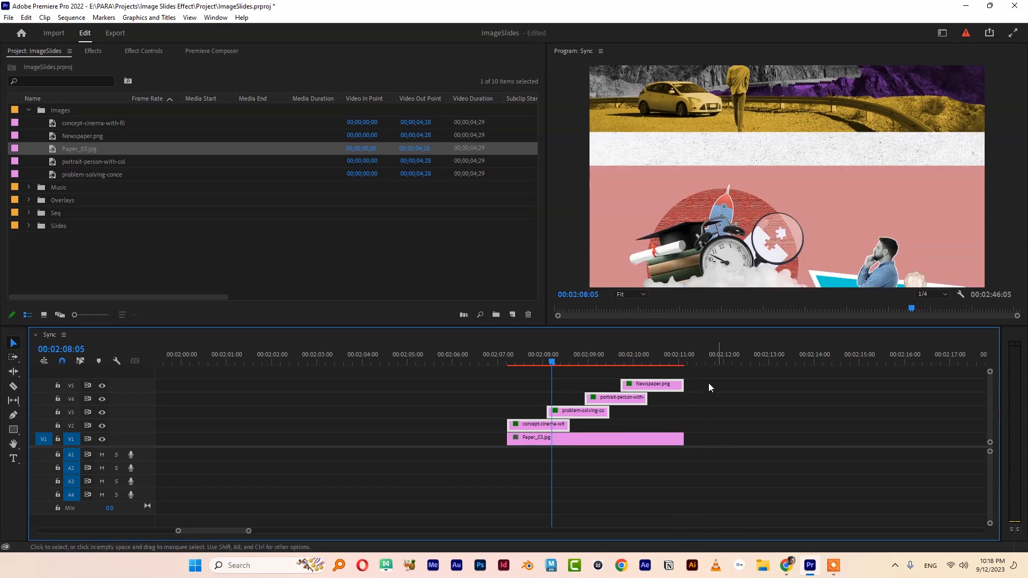
{"action": "left_click", "coordinate": [493, 359]}
{"action": "key", "text": "space"}
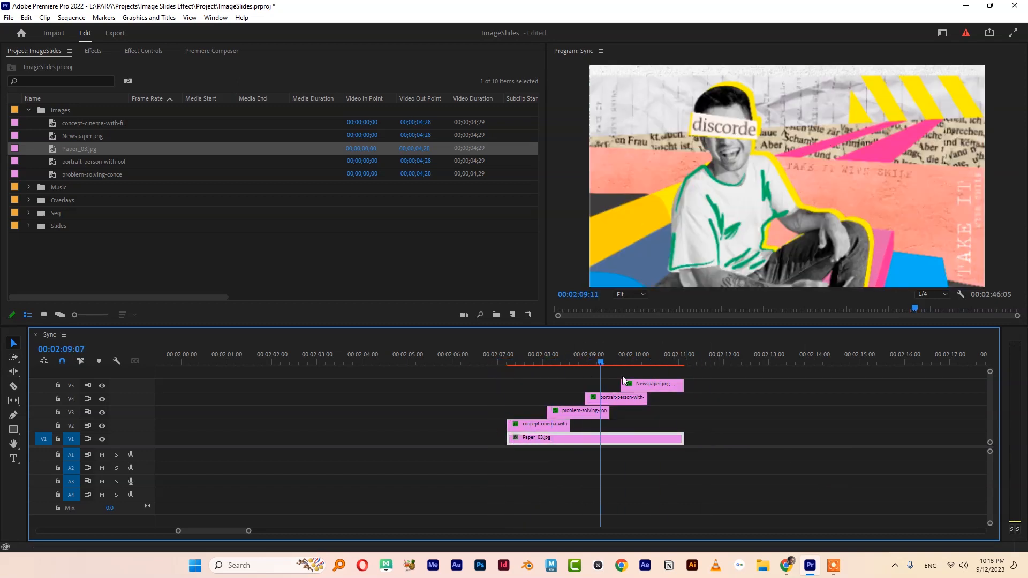
{"action": "left_click_drag", "start_coordinate": [671, 373], "coordinate": [507, 385]}
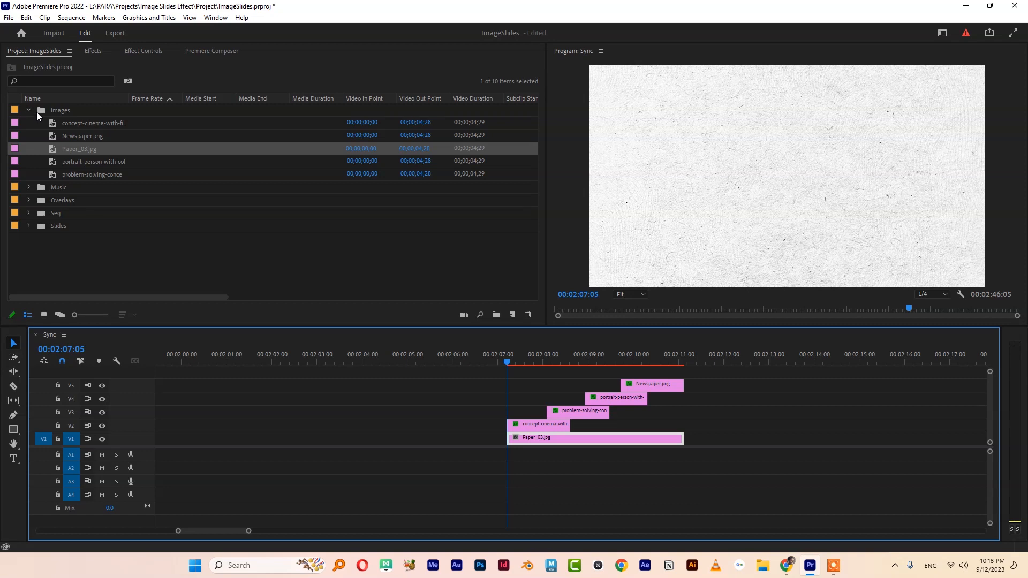
Search the SFX folder of Premiere Composer's user library for "click" sounds.
{"action": "left_click", "coordinate": [220, 49]}
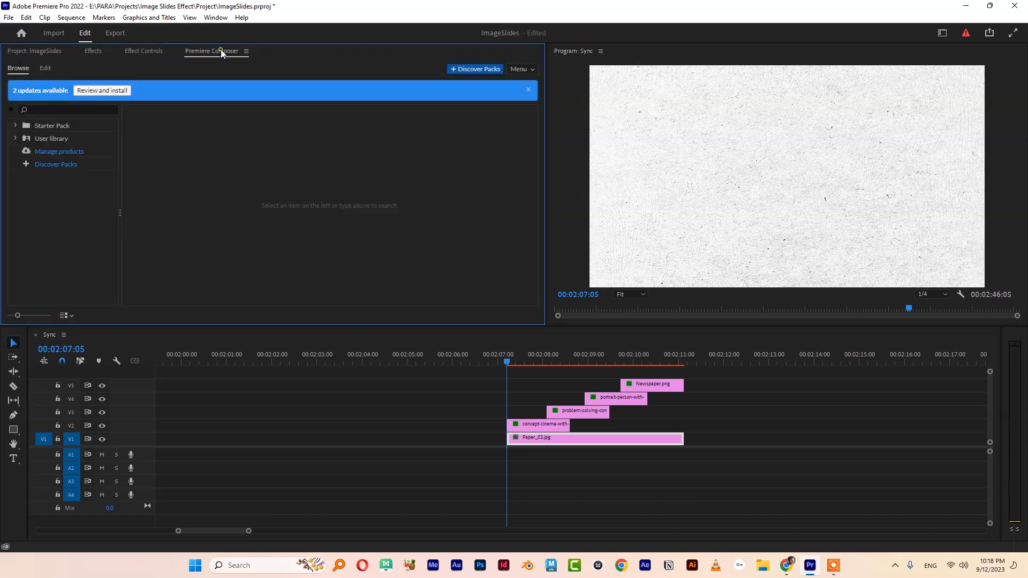
{"action": "left_click", "coordinate": [16, 138]}
{"action": "left_click", "coordinate": [53, 155]}
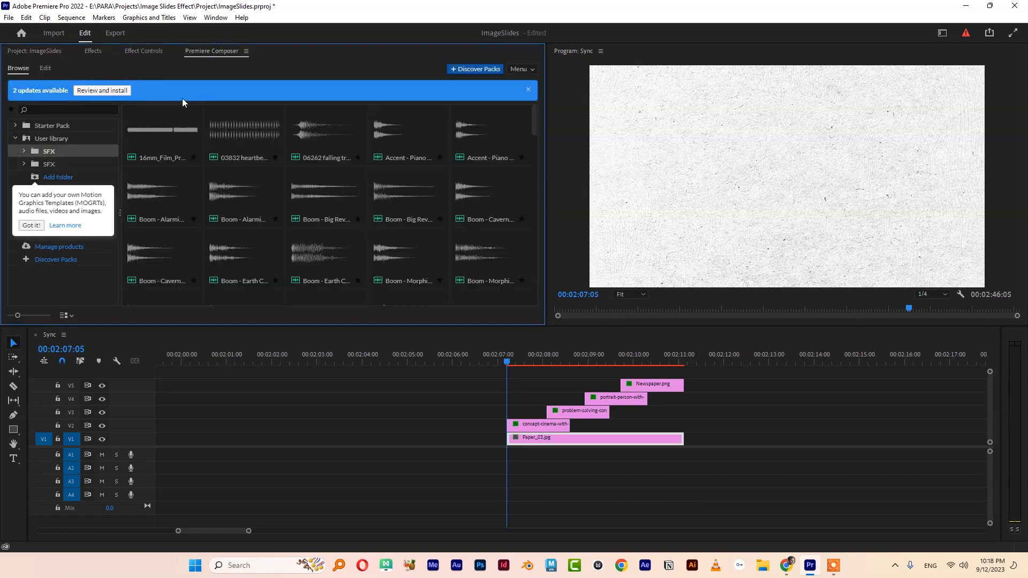
{"action": "left_click", "coordinate": [86, 110]}
{"action": "type", "text": "click"}
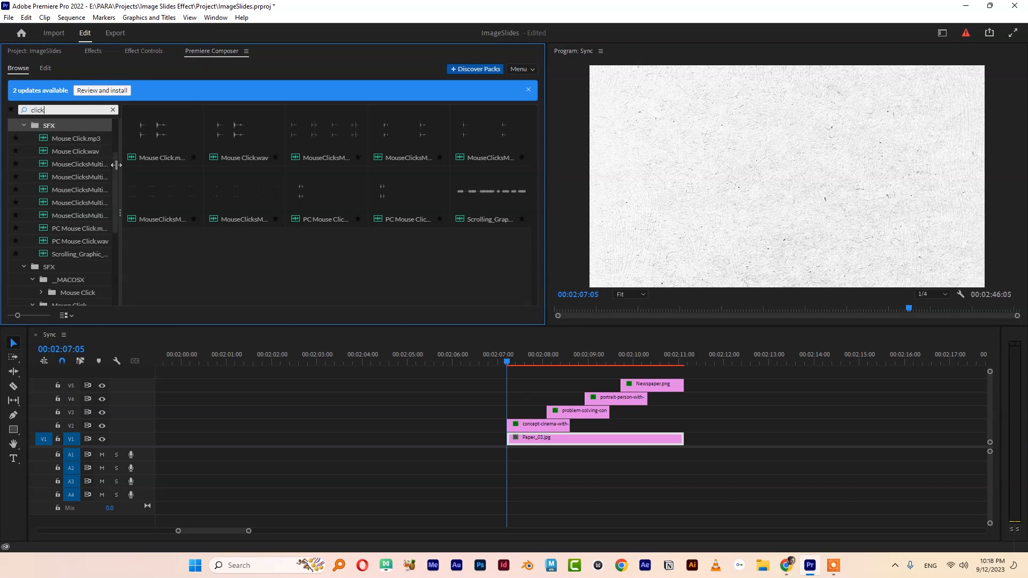
{"action": "scroll", "coordinate": [65, 142], "scroll_direction": "up", "scroll_amount": 4}
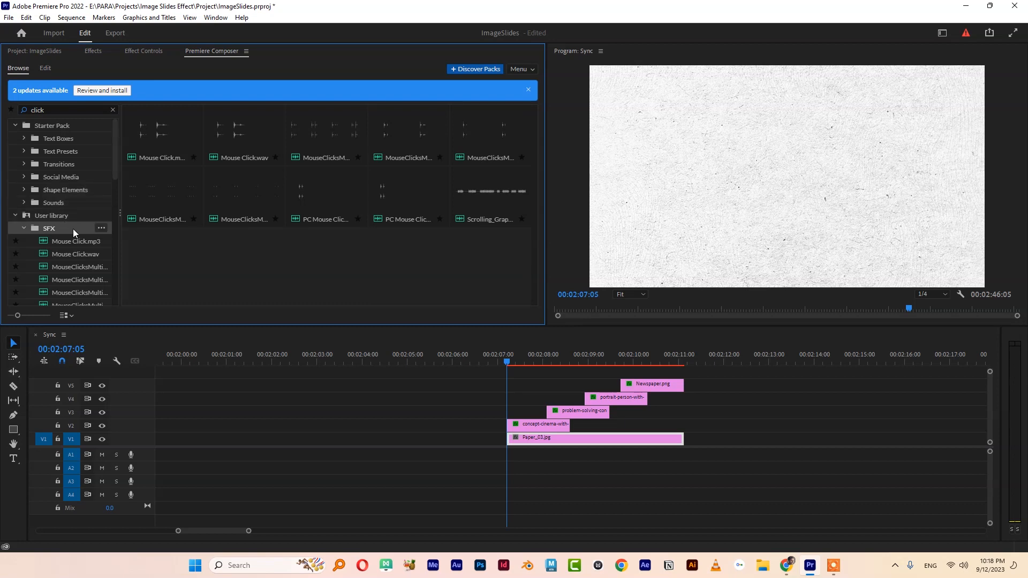
{"action": "scroll", "coordinate": [70, 187], "scroll_direction": "down", "scroll_amount": 3}
{"action": "scroll", "coordinate": [60, 194], "scroll_direction": "up", "scroll_amount": 1}
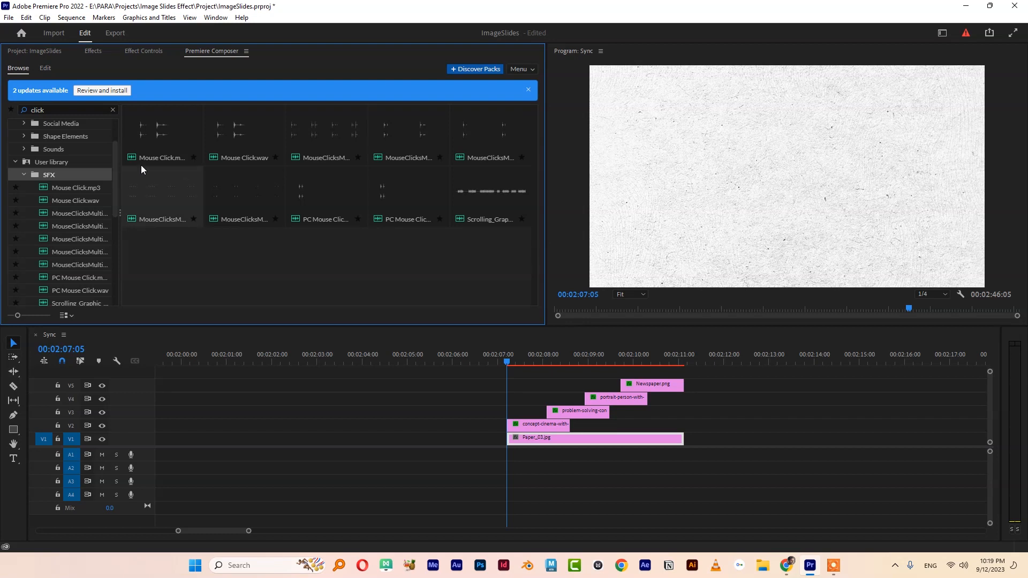
Audition the mouse click sounds and place PC Mouse Click.mp3 on A1 at 00:02:07:05.
{"action": "left_click", "coordinate": [162, 142]}
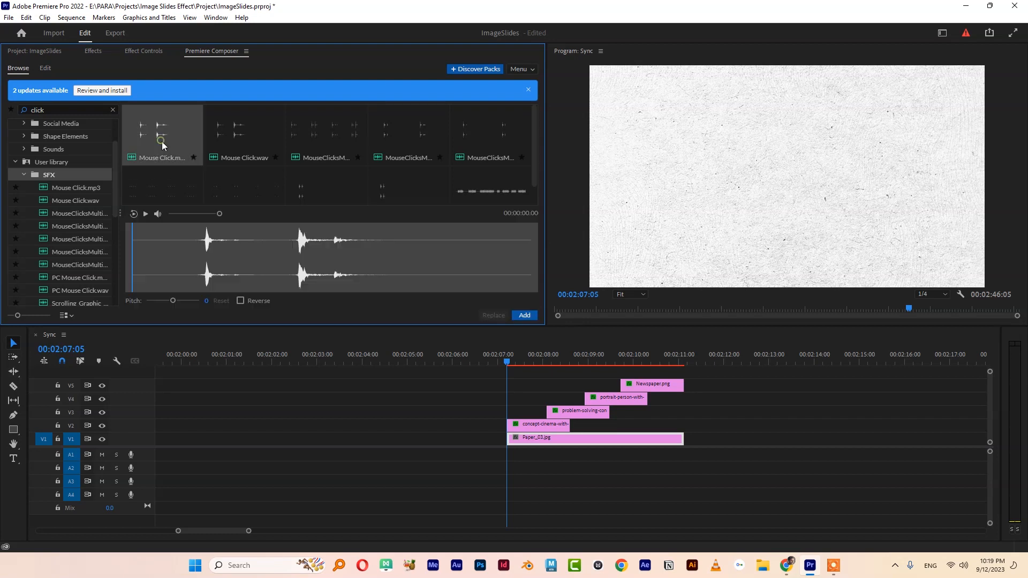
{"action": "left_click", "coordinate": [324, 187]}
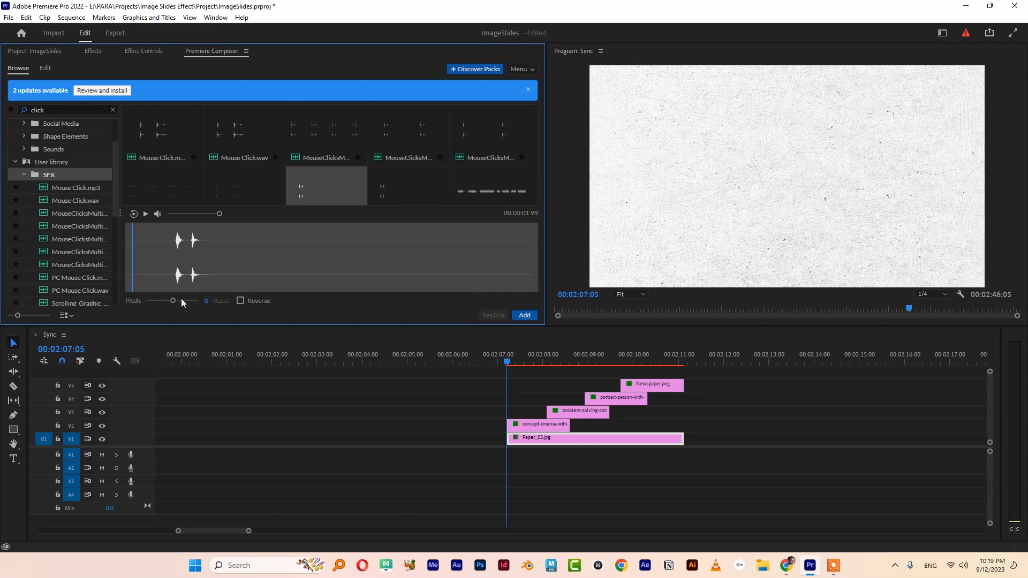
{"action": "left_click_drag", "start_coordinate": [303, 190], "coordinate": [509, 459]}
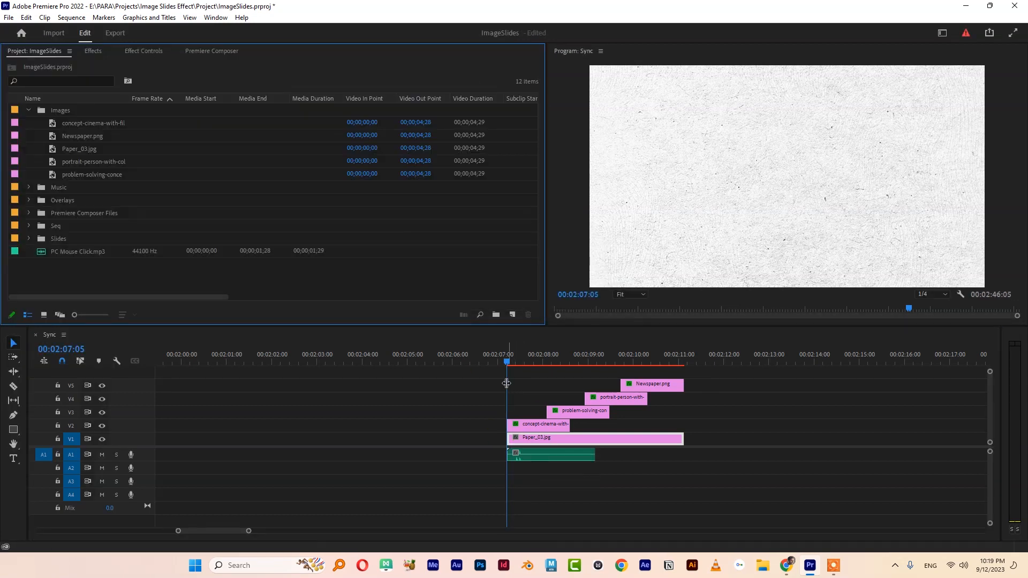
Shift the click sound on A1 to start at 00:02:07:00 so its first peak matches the first image's entry, and play it back.
{"action": "key", "text": "equal"}
{"action": "key", "text": "equal"}
{"action": "key", "text": "equal"}
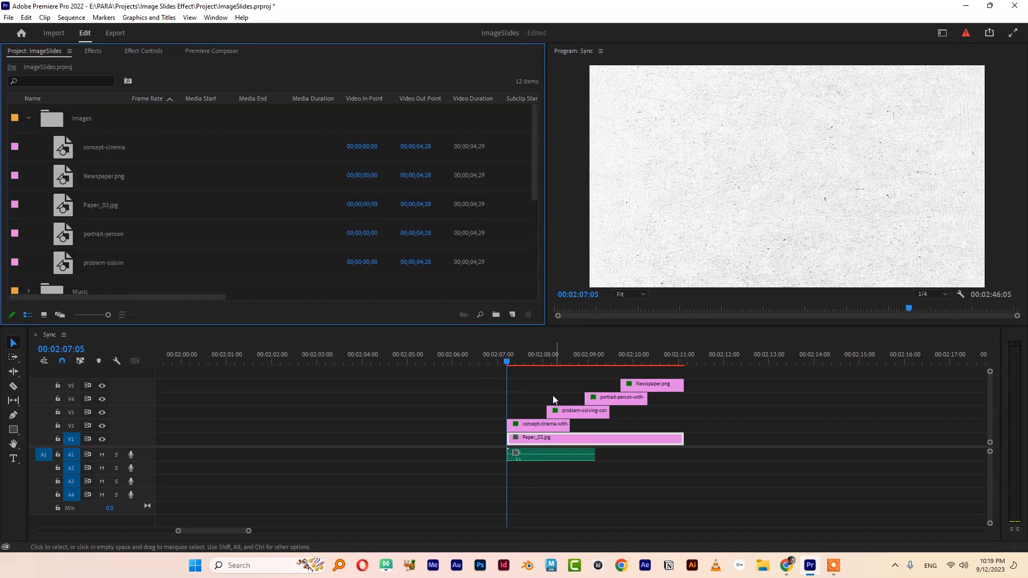
{"action": "left_click", "coordinate": [533, 387]}
{"action": "key", "text": "equal"}
{"action": "key", "text": "equal"}
{"action": "key", "text": "equal"}
{"action": "left_click_drag", "start_coordinate": [634, 457], "coordinate": [571, 455]}
{"action": "left_click_drag", "start_coordinate": [648, 456], "coordinate": [633, 456]}
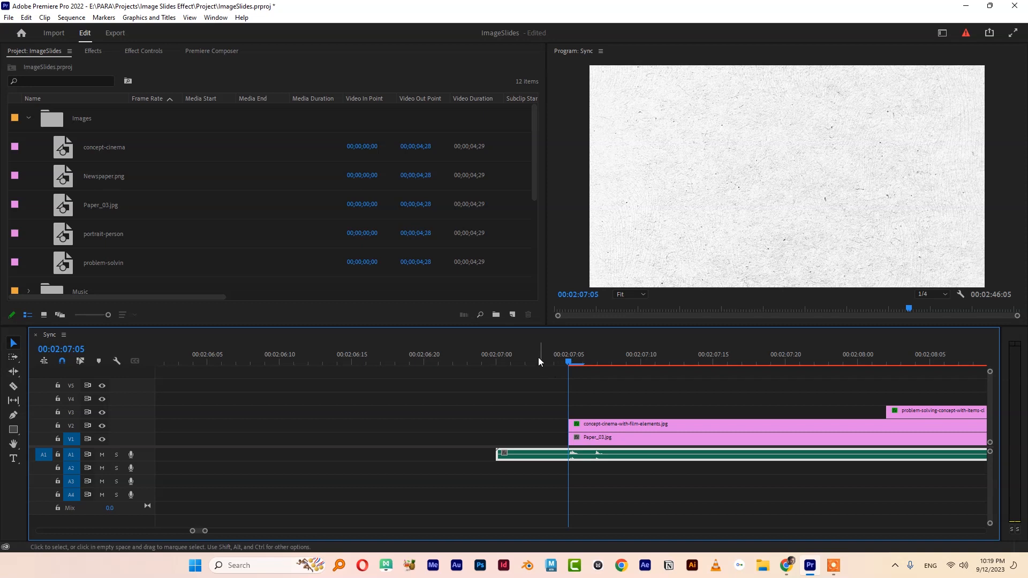
{"action": "key", "text": "space"}
Duplicate the click sound on A1, align the copy with the second image's entry, and preview the timing.
{"action": "key", "text": "minus"}
{"action": "left_click_drag", "start_coordinate": [569, 362], "coordinate": [728, 363]}
{"action": "left_click_drag", "start_coordinate": [602, 455], "coordinate": [740, 454]}
{"action": "left_click", "coordinate": [487, 440]}
{"action": "key", "text": "space"}
{"action": "key", "text": "minus"}
{"action": "key", "text": "space"}
{"action": "key", "text": "minus"}
Add click sound copies on A1 for the remaining slide entries and the last image's exit, and play the sequence back.
{"action": "left_click_drag", "start_coordinate": [637, 455], "coordinate": [672, 454]}
{"action": "key", "text": "equal"}
{"action": "key", "text": "equal"}
{"action": "left_click_drag", "start_coordinate": [604, 453], "coordinate": [628, 452]}
{"action": "key", "text": "minus"}
{"action": "key", "text": "minus"}
{"action": "key", "text": "minus"}
{"action": "left_click", "coordinate": [490, 359]}
{"action": "key", "text": "space"}
{"action": "left_click", "coordinate": [567, 359]}
Select all the video and audio clips and nest them into a sequence named "slides".
{"action": "key", "text": "equal"}
{"action": "left_click_drag", "start_coordinate": [608, 378], "coordinate": [437, 464]}
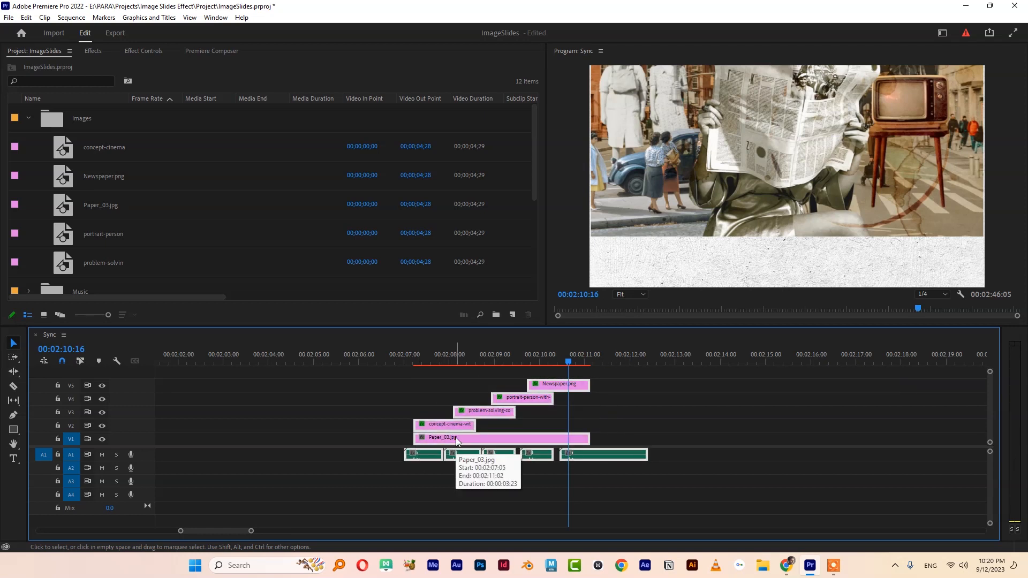
{"action": "right_click", "coordinate": [457, 441]}
{"action": "left_click", "coordinate": [519, 258]}
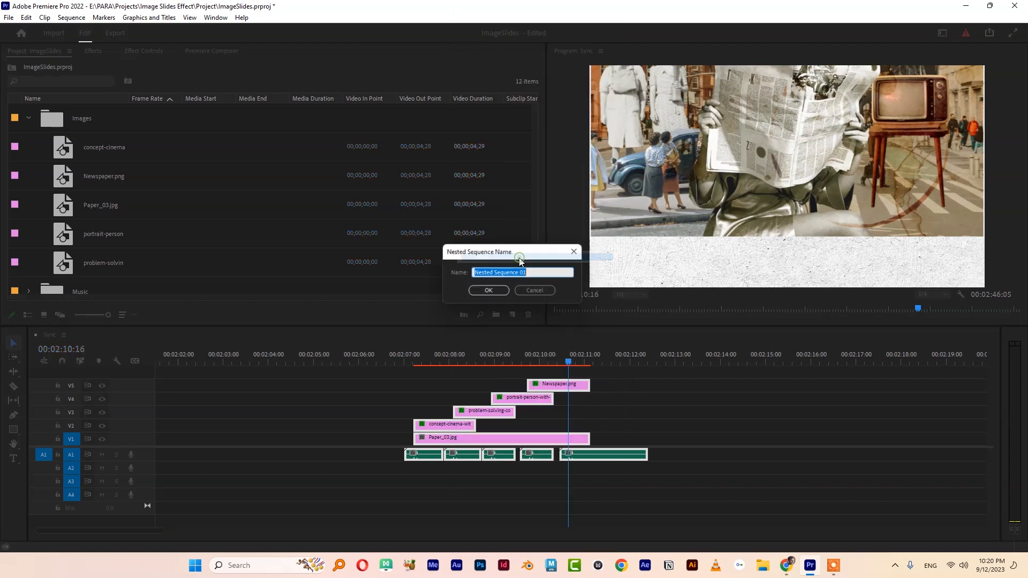
{"action": "type", "text": "slides"}
{"action": "left_click", "coordinate": [499, 291]}
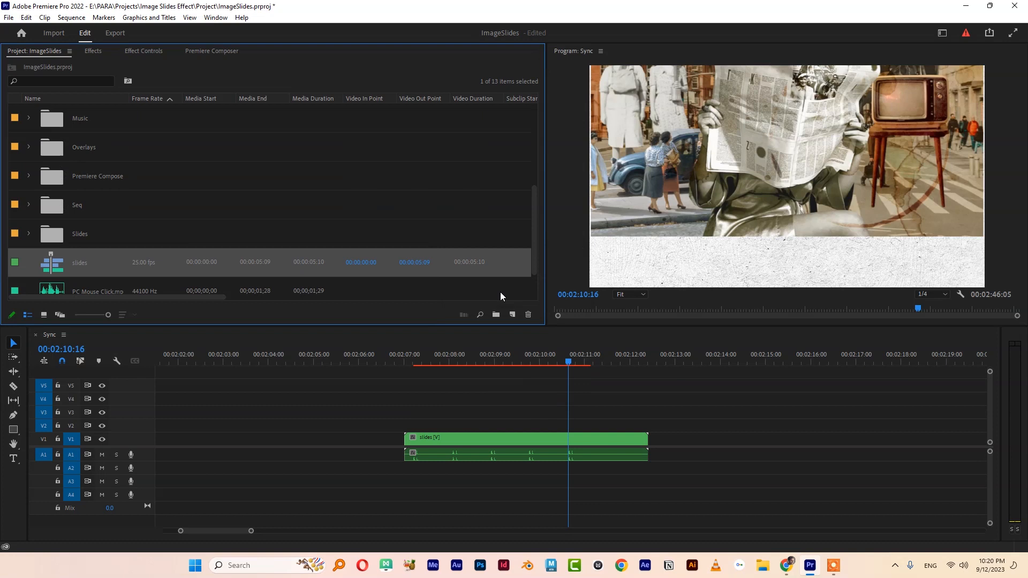
{"action": "left_click", "coordinate": [471, 435]}
{"action": "left_click_drag", "start_coordinate": [444, 438], "coordinate": [650, 408]}
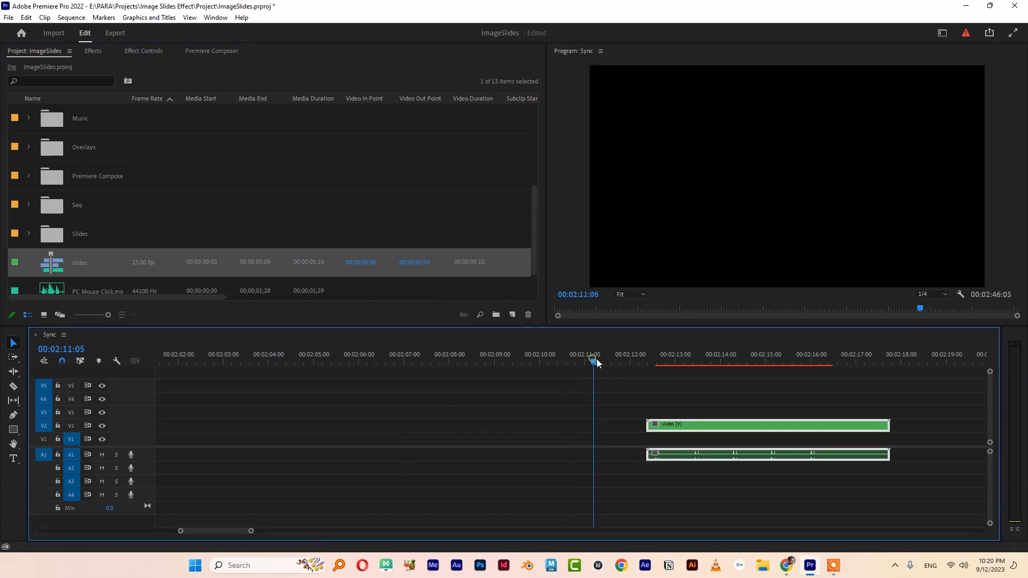
{"action": "key", "text": "ctrl+z"}
Duplicate the nested slides clip on V1 after the original, split the copy at 00:02:12:16, and delete its leading part.
{"action": "left_click_drag", "start_coordinate": [480, 408], "coordinate": [698, 442]}
{"action": "left_click", "coordinate": [654, 362]}
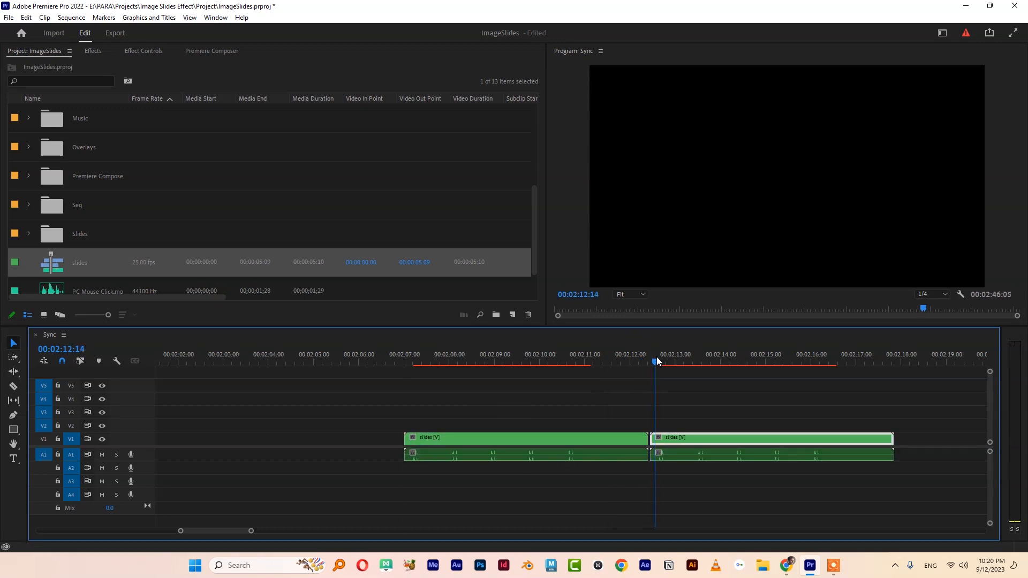
{"action": "left_click_drag", "start_coordinate": [657, 362], "coordinate": [659, 363]}
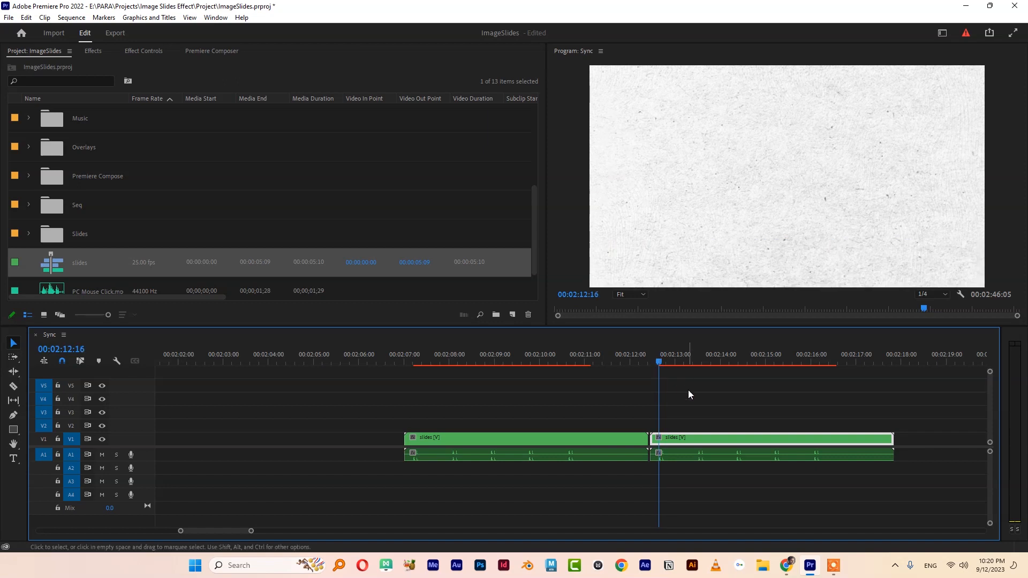
{"action": "scroll", "coordinate": [689, 394], "scroll_direction": "up", "scroll_amount": 6}
{"action": "left_click_drag", "start_coordinate": [532, 410], "coordinate": [539, 461]}
{"action": "key", "text": "ctrl+k"}
{"action": "left_click_drag", "start_coordinate": [523, 411], "coordinate": [541, 461]}
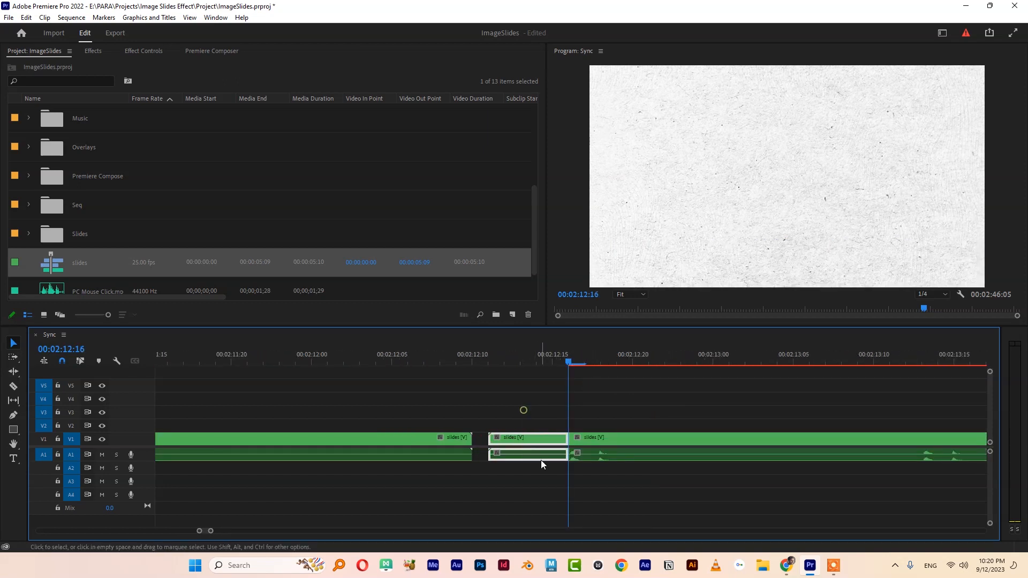
{"action": "key", "text": "Delete"}
Split the duplicated slides clip at 00:02:16:06 and delete its trailing part.
{"action": "key", "text": "minus"}
{"action": "key", "text": "minus"}
{"action": "key", "text": "minus"}
{"action": "left_click_drag", "start_coordinate": [790, 367], "coordinate": [752, 369]}
{"action": "key", "text": "="}
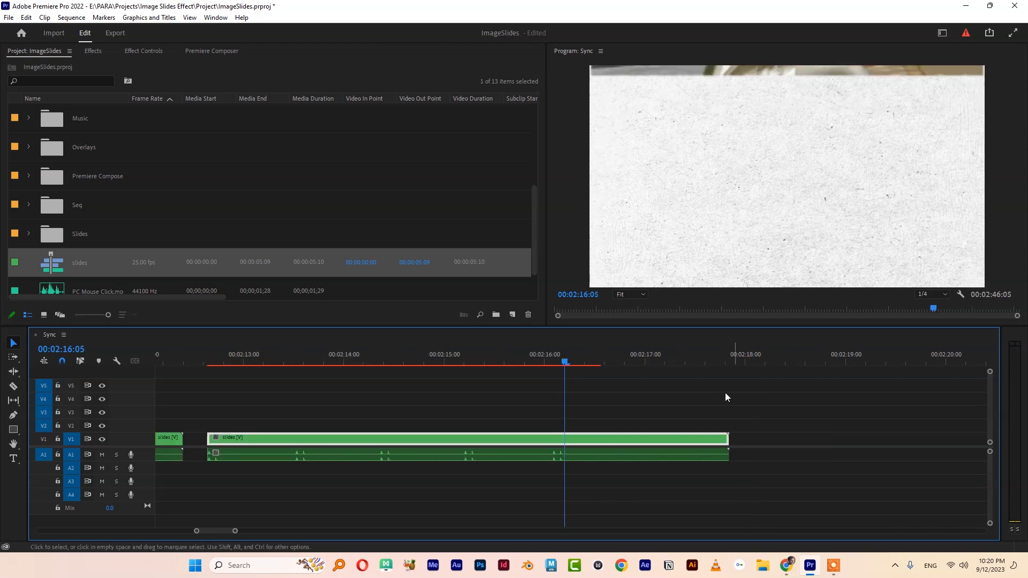
{"action": "key", "text": "Down"}
{"action": "left_click", "coordinate": [565, 358]}
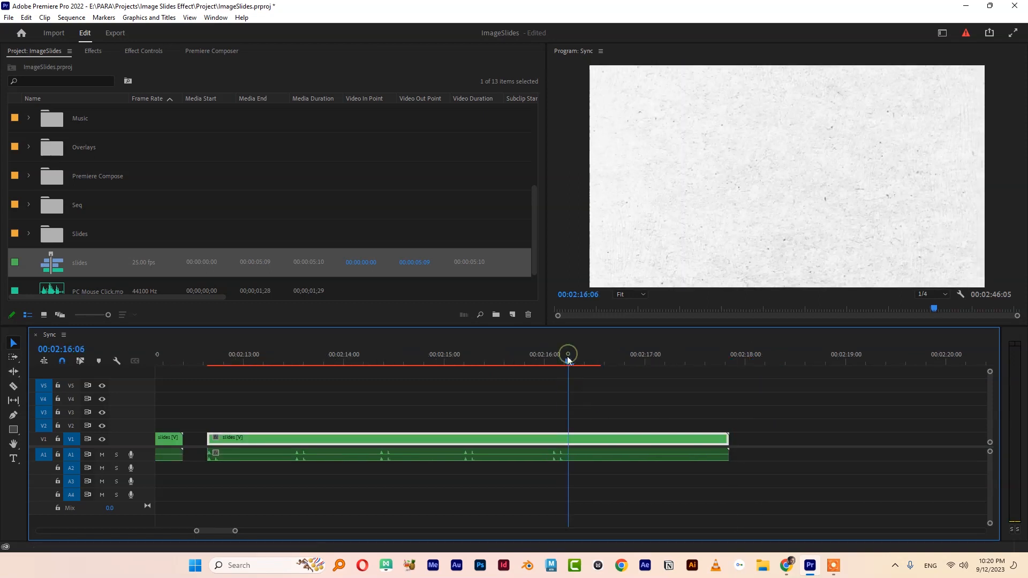
{"action": "key", "text": "ctrl+k"}
{"action": "key", "text": "Down"}
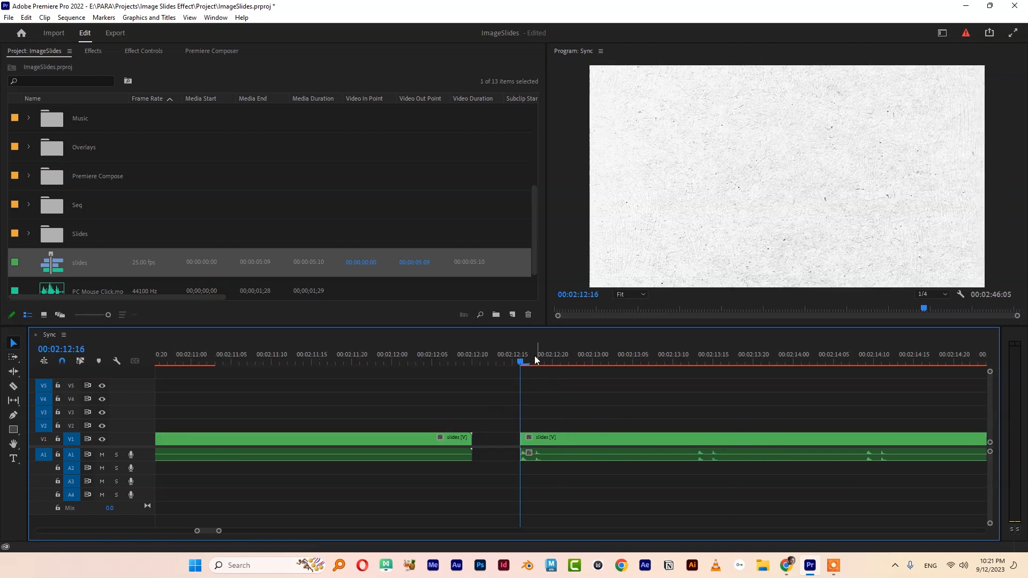
Set the shortened slides copy's speed to 1500% with Frame Blending time interpolation.
{"action": "left_click_drag", "start_coordinate": [537, 360], "coordinate": [624, 362]}
{"action": "key", "text": "-"}
{"action": "key", "text": "-"}
{"action": "left_click_drag", "start_coordinate": [598, 408], "coordinate": [637, 470]}
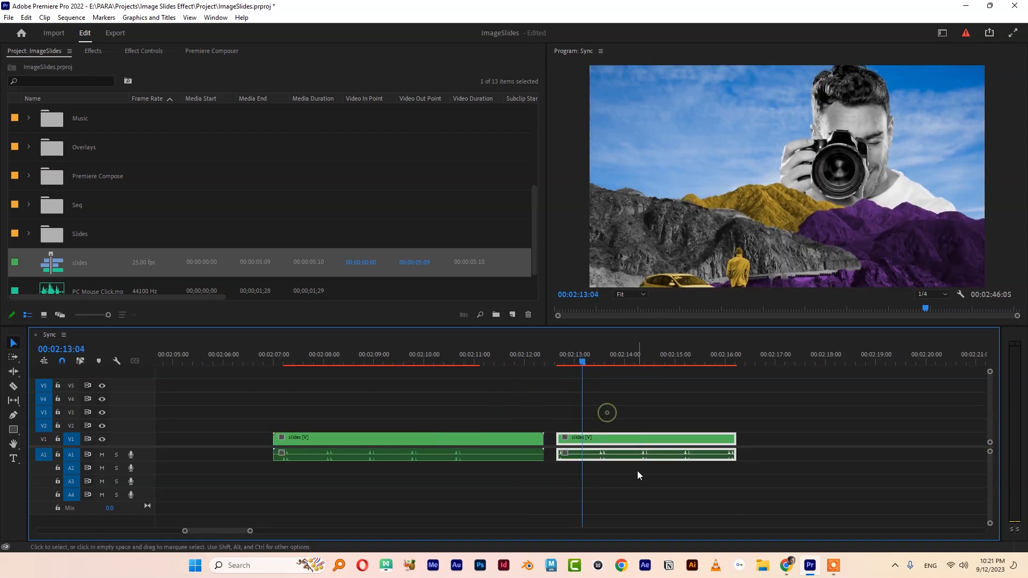
{"action": "key", "text": "ctrl+r"}
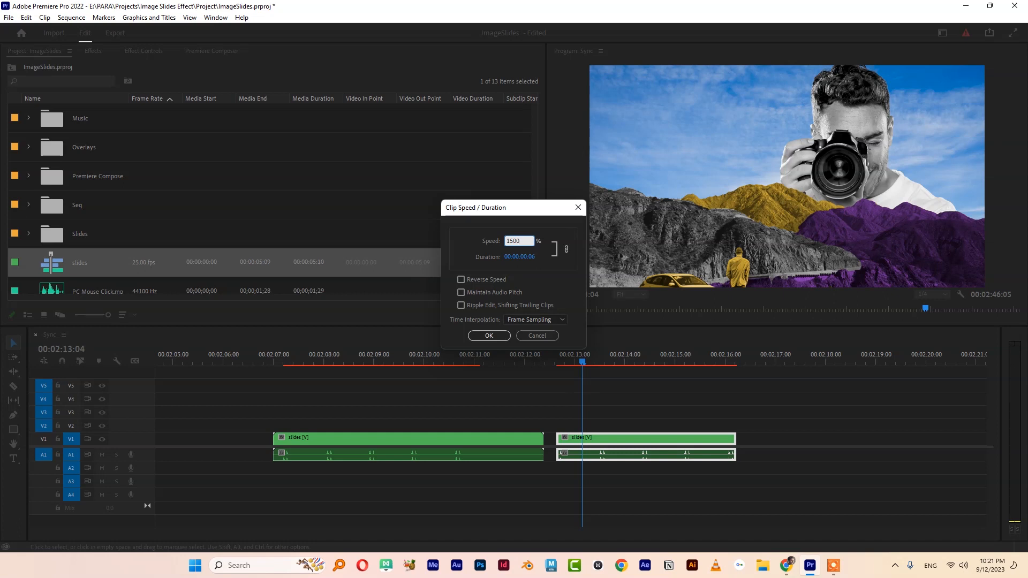
{"action": "left_click", "coordinate": [546, 320]}
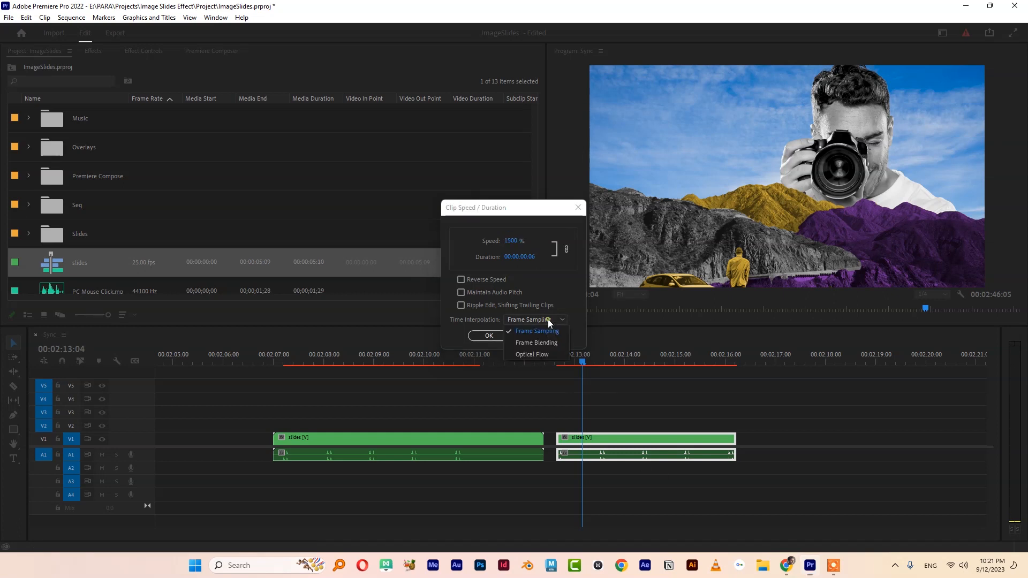
{"action": "left_click", "coordinate": [543, 353]}
{"action": "left_click", "coordinate": [489, 336]}
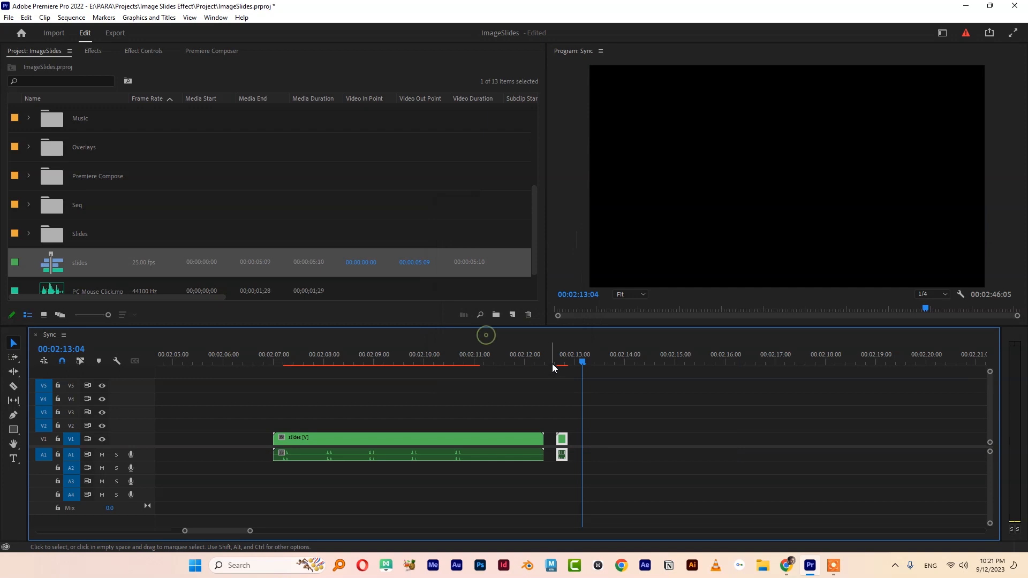
Play the sped-up slides copy several times to judge its pace.
{"action": "left_click", "coordinate": [555, 362]}
{"action": "key", "text": "space"}
{"action": "left_click", "coordinate": [552, 357]}
{"action": "key", "text": "space"}
{"action": "left_click", "coordinate": [552, 357]}
{"action": "key", "text": "space"}
{"action": "left_click", "coordinate": [552, 358]}
{"action": "key", "text": "space"}
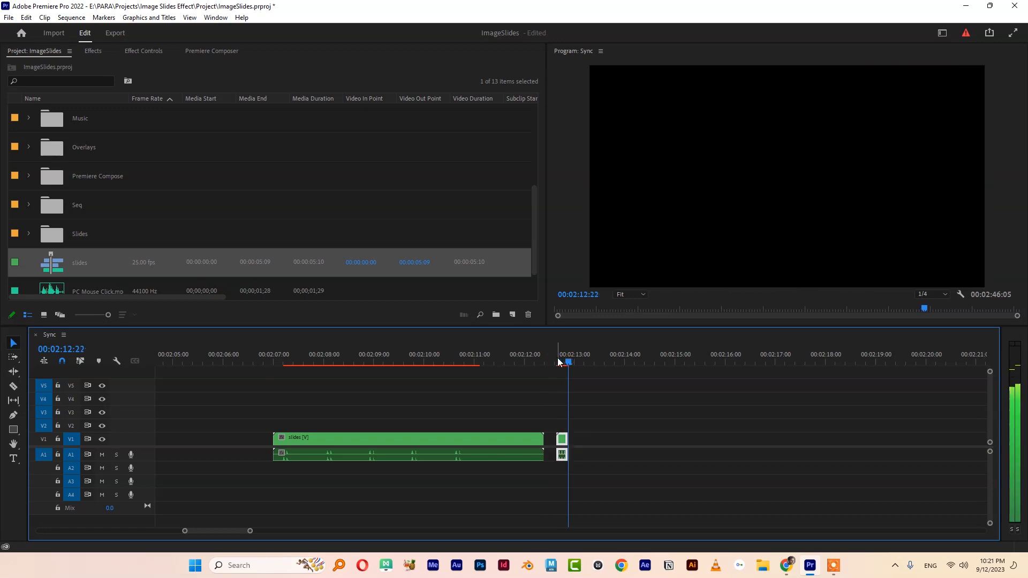
{"action": "left_click", "coordinate": [548, 358]}
{"action": "key", "text": "space"}
{"action": "left_click", "coordinate": [534, 362]}
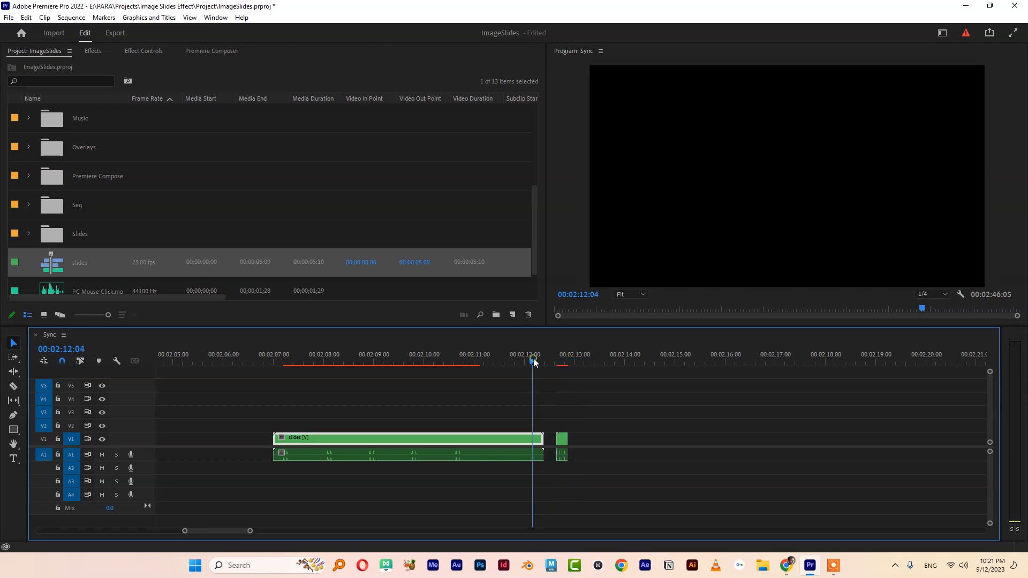
{"action": "left_click", "coordinate": [552, 360]}
Set the video and audio speed of the short slides copy to 800%.
{"action": "left_click", "coordinate": [561, 454]}
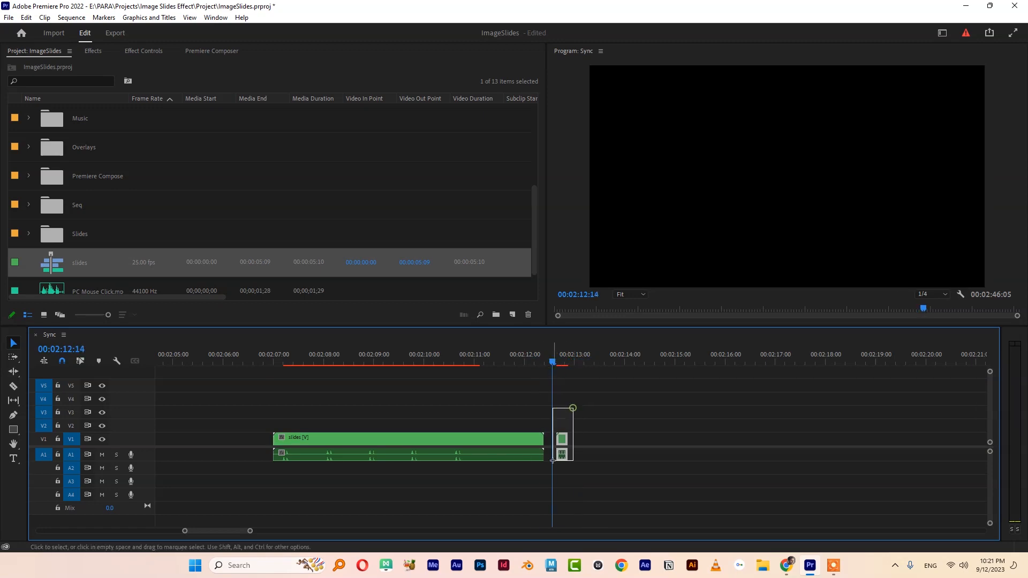
{"action": "key", "text": "ctrl+r"}
{"action": "type", "text": "80"}
{"action": "key", "text": "Return"}
Go through the retimed slides copy frame by frame and play it back to check the pace.
{"action": "key", "text": "Right"}
{"action": "key", "text": "Right"}
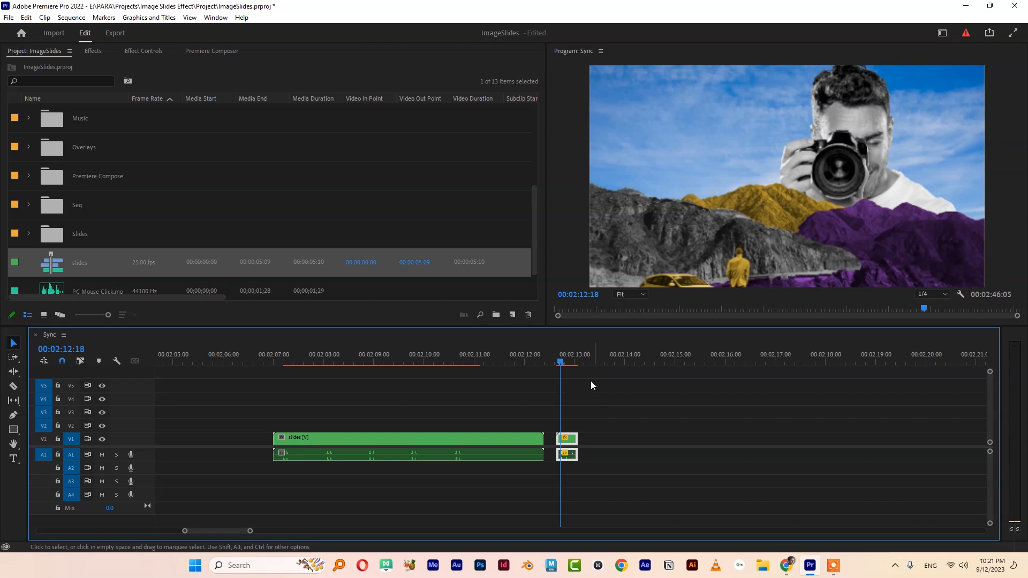
{"action": "key", "text": "Right"}
{"action": "key", "text": "Right"}
{"action": "key", "text": "Left"}
{"action": "key", "text": "Left"}
{"action": "key", "text": "Left"}
{"action": "key", "text": "Left"}
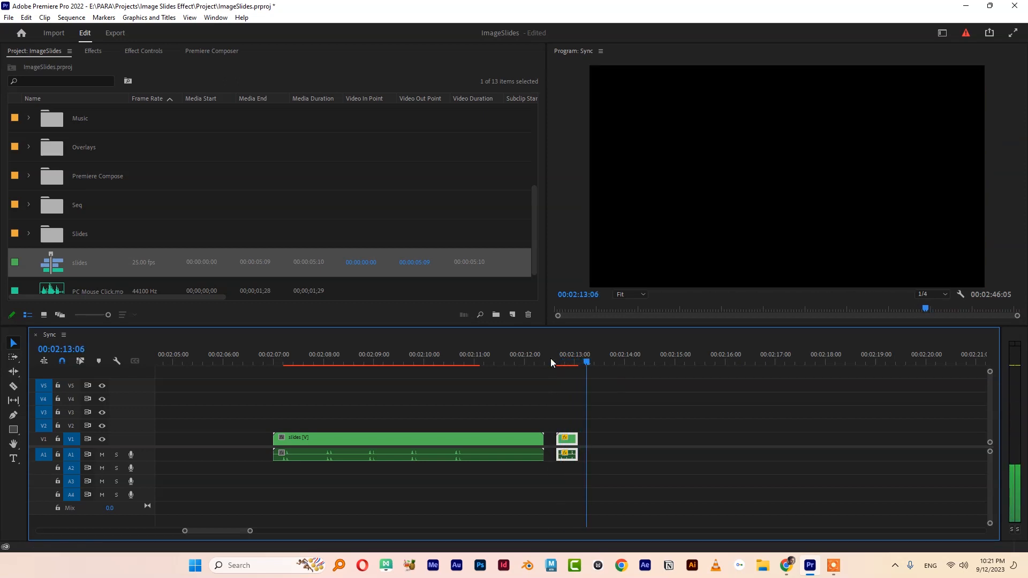
{"action": "left_click", "coordinate": [550, 359]}
{"action": "key", "text": "space"}
{"action": "left_click", "coordinate": [551, 358]}
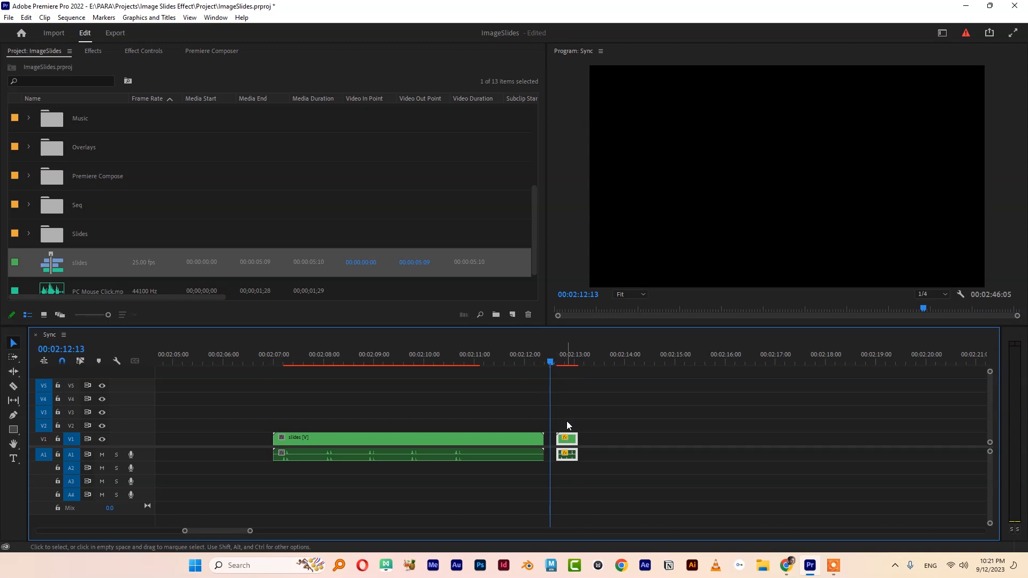
Duplicate the sped-up slides clip directly after itself and reverse the speed of the second copy.
{"action": "left_click_drag", "start_coordinate": [572, 447], "coordinate": [610, 442]}
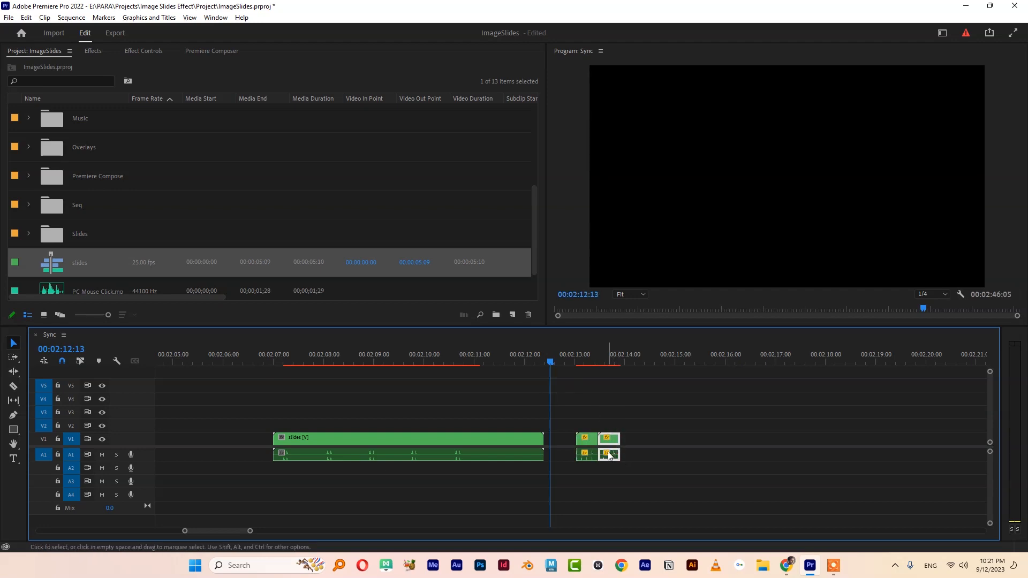
{"action": "key", "text": "ctrl+r"}
{"action": "left_click", "coordinate": [489, 279]}
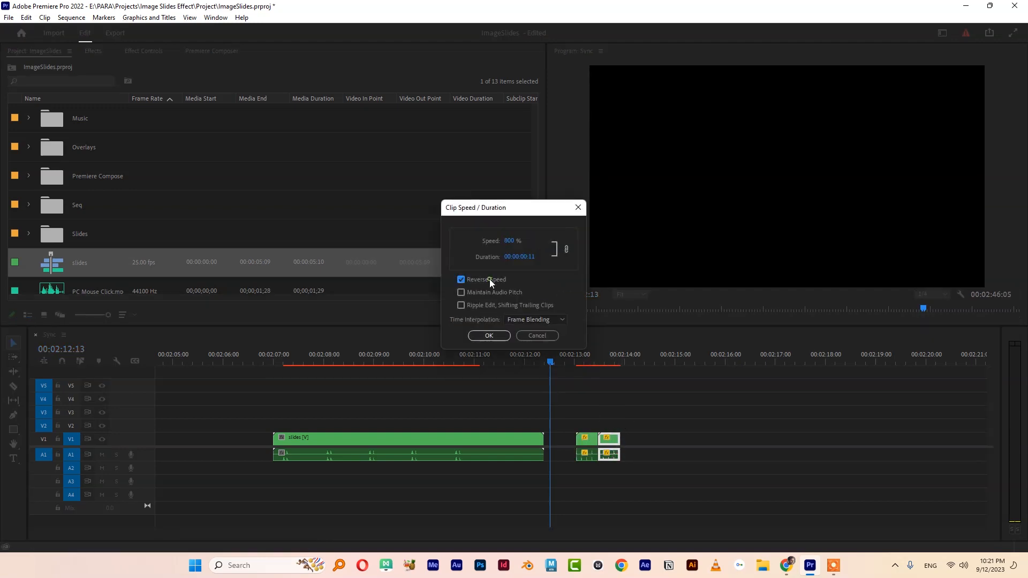
{"action": "left_click", "coordinate": [488, 335]}
{"action": "left_click", "coordinate": [570, 361]}
{"action": "key", "text": "space"}
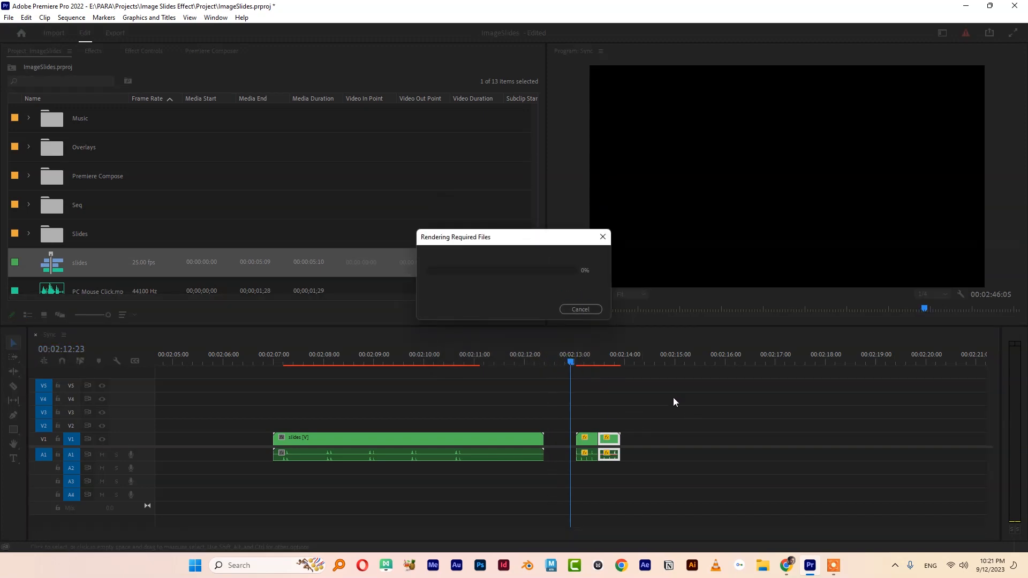
{"action": "left_click", "coordinate": [573, 362]}
Trim the end of the long slides clip, join both sped-up clips to it, and play the transition.
{"action": "left_click_drag", "start_coordinate": [657, 390], "coordinate": [575, 456]}
{"action": "mouse_move", "coordinate": [482, 362]}
{"action": "left_mouse_down"}
{"action": "mouse_move", "coordinate": [495, 361]}
{"action": "mouse_move", "coordinate": [464, 364]}
{"action": "left_mouse_up"}
{"action": "left_click_drag", "start_coordinate": [494, 375], "coordinate": [508, 460]}
{"action": "key", "text": "w"}
{"action": "left_click_drag", "start_coordinate": [464, 357], "coordinate": [452, 360]}
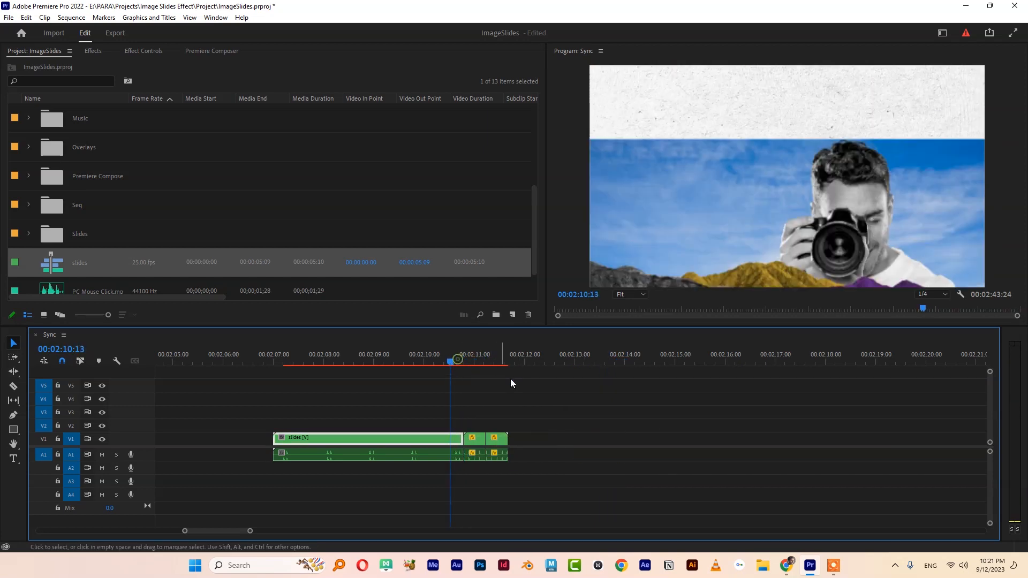
{"action": "key", "text": "space"}
{"action": "left_click", "coordinate": [503, 357]}
Trim the start of the long slides clip to 00:02:07:05.
{"action": "left_click_drag", "start_coordinate": [503, 356], "coordinate": [283, 394]}
{"action": "key", "text": "equal"}
{"action": "key", "text": "equal"}
{"action": "key", "text": "equal"}
{"action": "left_click_drag", "start_coordinate": [591, 353], "coordinate": [592, 364]}
{"action": "key", "text": "shift+q"}
Add main_track from the Music bin to A2 at the start of the slides clip and play it back.
{"action": "key", "text": "minus"}
{"action": "key", "text": "minus"}
{"action": "key", "text": "minus"}
{"action": "key", "text": "minus"}
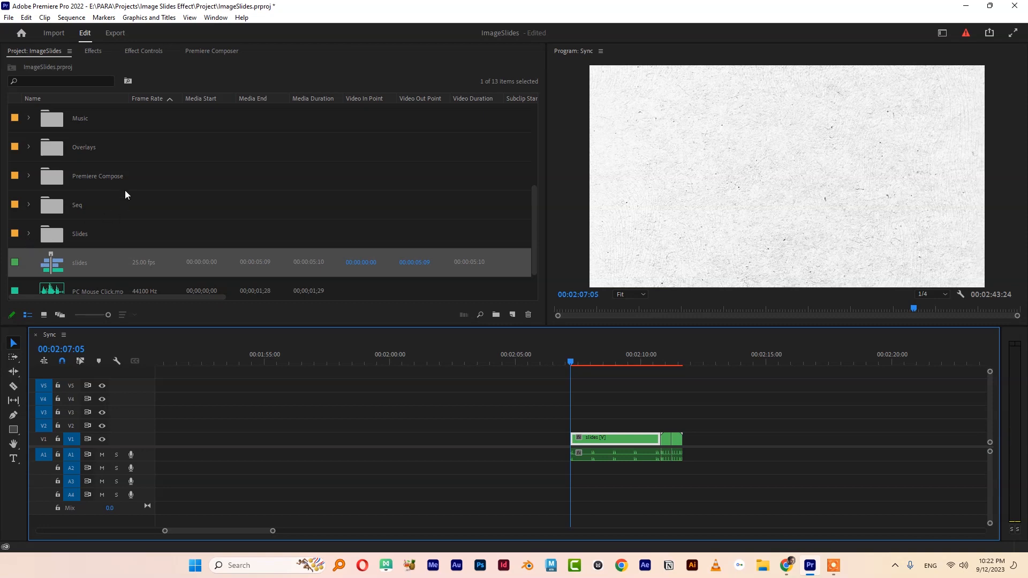
{"action": "left_click", "coordinate": [28, 118]}
{"action": "left_click_drag", "start_coordinate": [89, 151], "coordinate": [618, 396]}
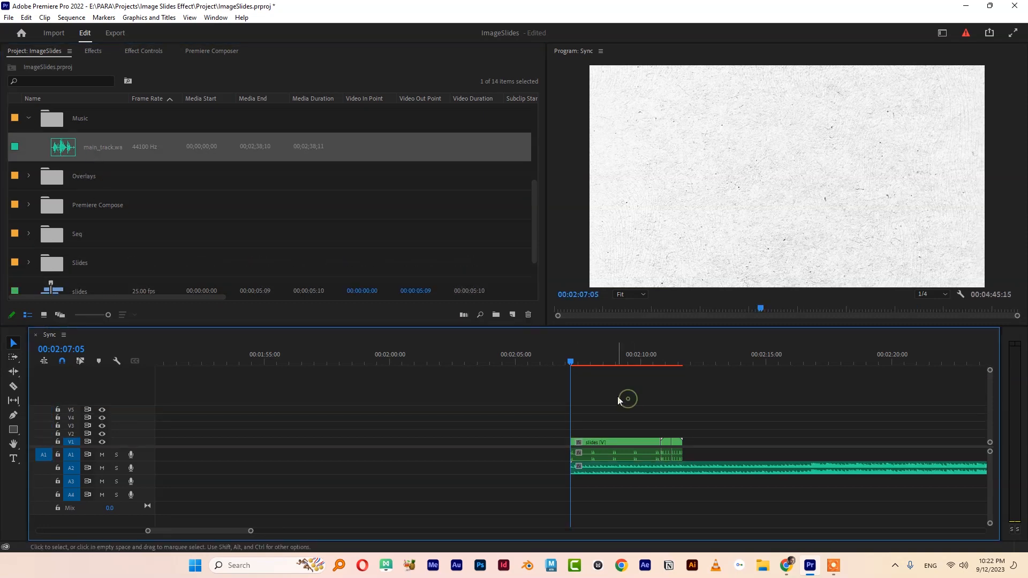
{"action": "key", "text": "space"}
{"action": "key", "text": "equal"}
{"action": "key", "text": "minus"}
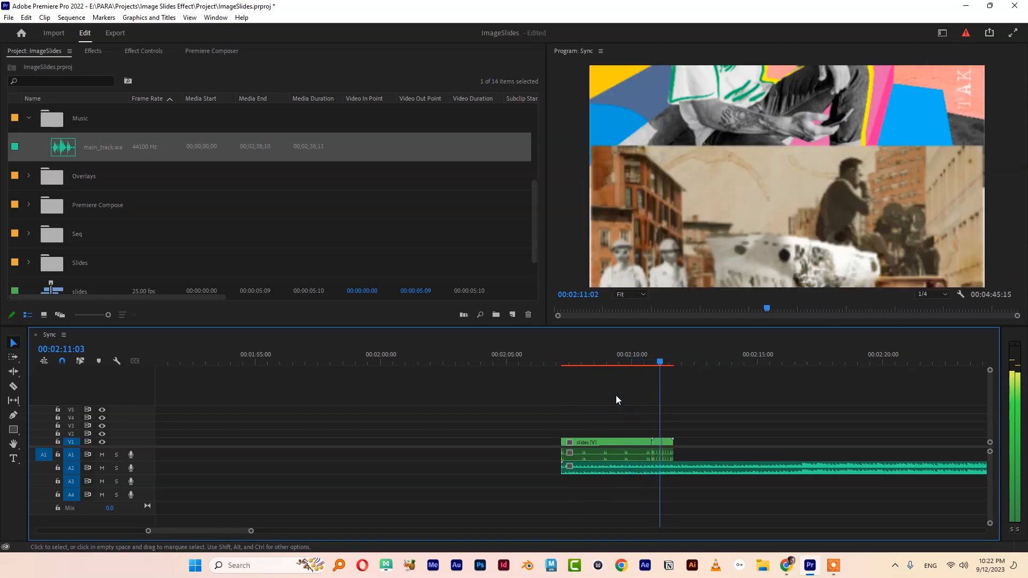
Shift main_track about 5 seconds earlier so its beat change meets the slides' end, trim its start to theirs, and save the project.
{"action": "left_click_drag", "start_coordinate": [676, 364], "coordinate": [799, 367]}
{"action": "left_click_drag", "start_coordinate": [785, 471], "coordinate": [671, 474]}
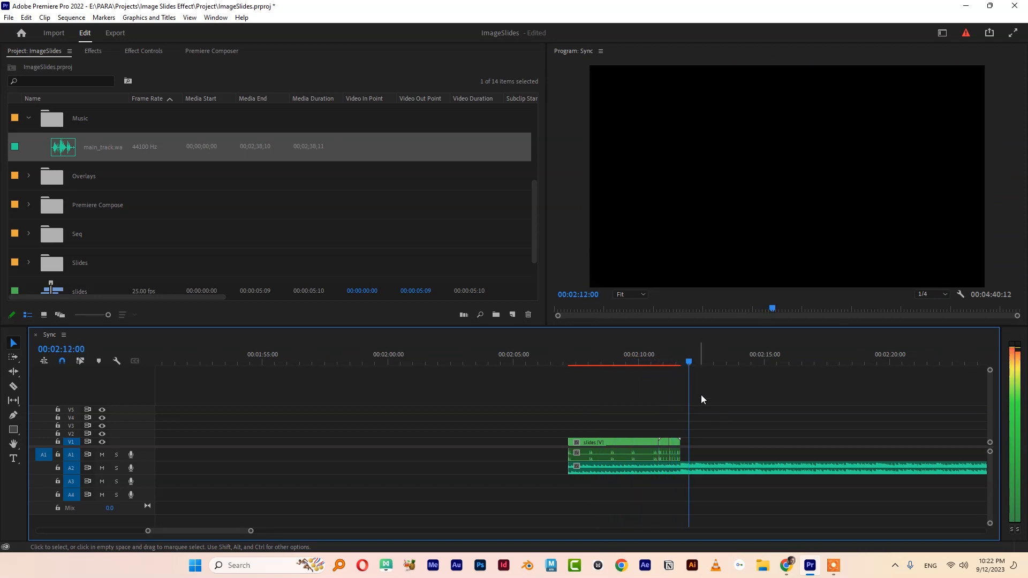
{"action": "key", "text": "="}
{"action": "key", "text": "-"}
{"action": "left_click", "coordinate": [582, 357]}
{"action": "key", "text": "ctrl+s"}
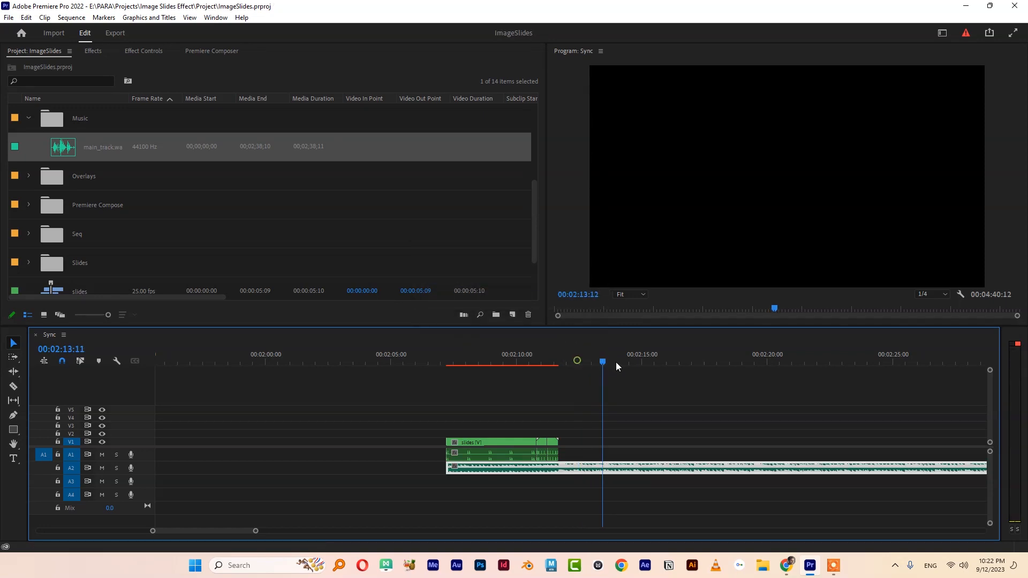
{"action": "left_click", "coordinate": [682, 390]}
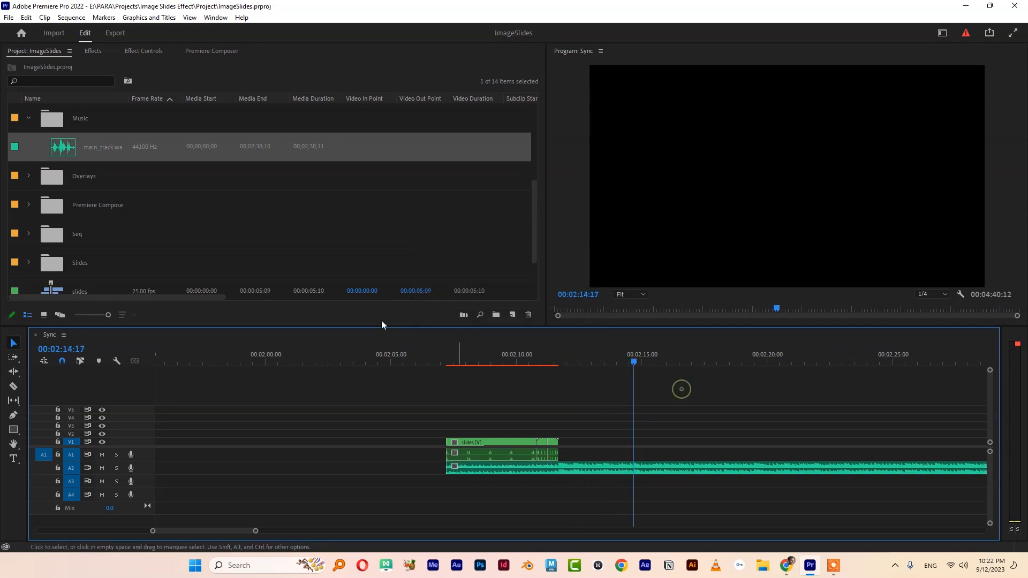
Place the 8mm-vintage-film-frame overlay from the Overlays bin on V2 after the slides clips and scrub through it.
{"action": "left_click", "coordinate": [29, 176]}
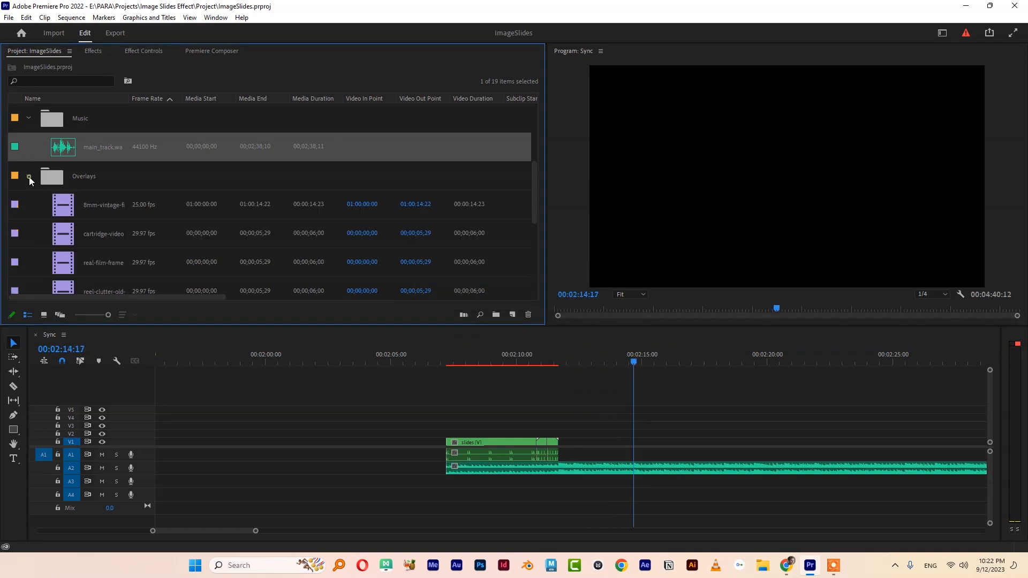
{"action": "left_click_drag", "start_coordinate": [533, 197], "coordinate": [533, 208]}
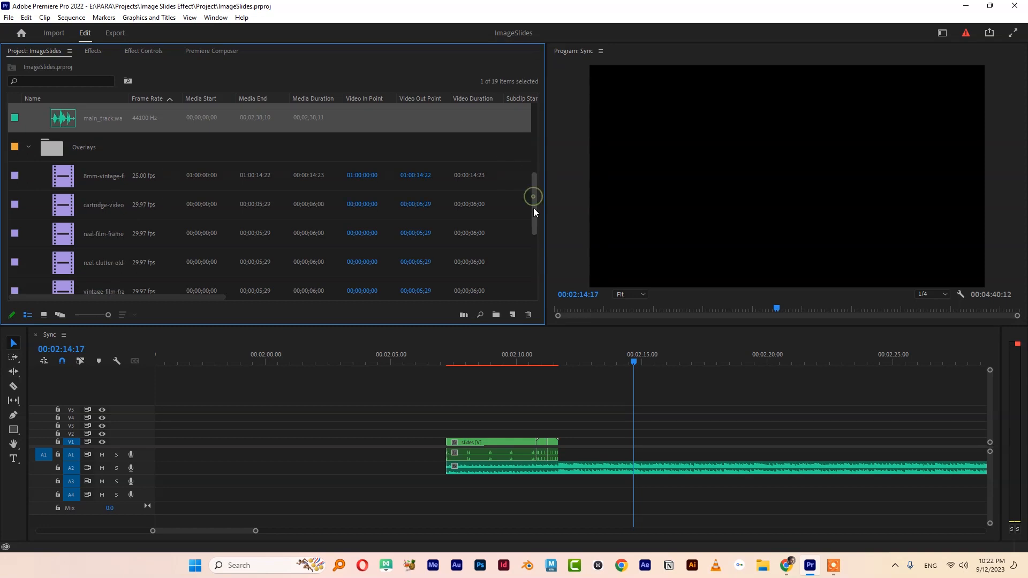
{"action": "left_click", "coordinate": [107, 173]}
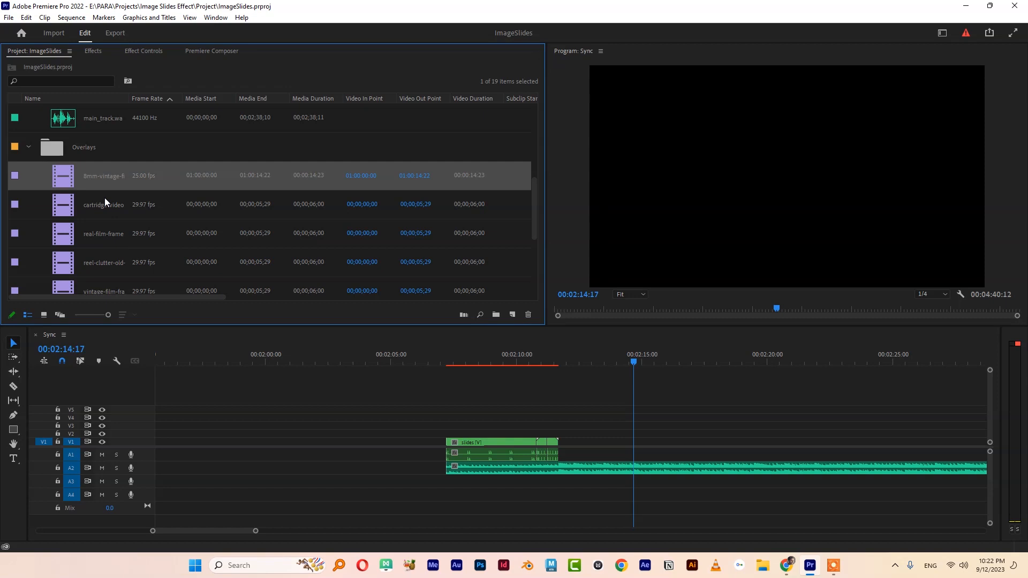
{"action": "left_click_drag", "start_coordinate": [104, 173], "coordinate": [616, 435]}
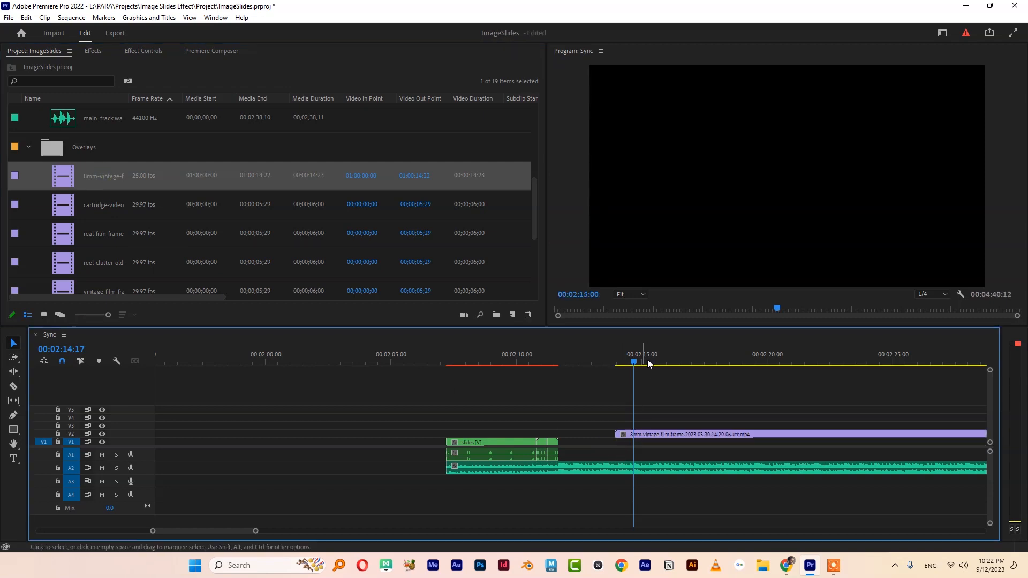
{"action": "left_click_drag", "start_coordinate": [649, 362], "coordinate": [697, 363]}
Try the cartridge-video overlay above the 8mm film frame clip, scrub through it, and delete it.
{"action": "left_click_drag", "start_coordinate": [86, 209], "coordinate": [617, 425]}
{"action": "left_click_drag", "start_coordinate": [627, 359], "coordinate": [670, 381]}
{"action": "left_click", "coordinate": [671, 426]}
{"action": "key", "text": "Delete"}
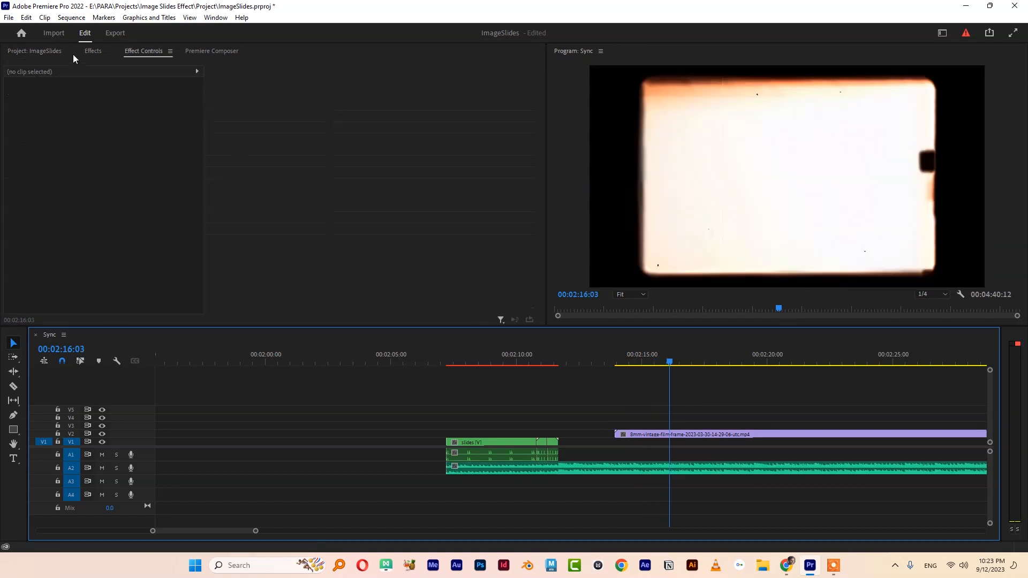
Add the real-film-frame overlay, set its scale to 51, and place it on V2 above the start of the slides clip.
{"action": "left_click", "coordinate": [49, 53]}
{"action": "left_click_drag", "start_coordinate": [506, 354], "coordinate": [587, 400]}
{"action": "left_click", "coordinate": [636, 361]}
{"action": "left_click", "coordinate": [144, 52]}
{"action": "left_click", "coordinate": [106, 117]}
{"action": "type", "text": "50"}
{"action": "key", "text": "Return"}
{"action": "left_click_drag", "start_coordinate": [106, 116], "coordinate": [106, 116]}
{"action": "left_click_drag", "start_coordinate": [617, 404], "coordinate": [478, 435]}
Place the reel-clutter-old-film-tape-frame overlay on V2 before the slides clip and preview it.
{"action": "left_click", "coordinate": [42, 51]}
{"action": "scroll", "coordinate": [114, 241], "scroll_direction": "down", "scroll_amount": 2}
{"action": "left_click_drag", "start_coordinate": [63, 176], "coordinate": [208, 434]}
{"action": "left_click", "coordinate": [265, 363]}
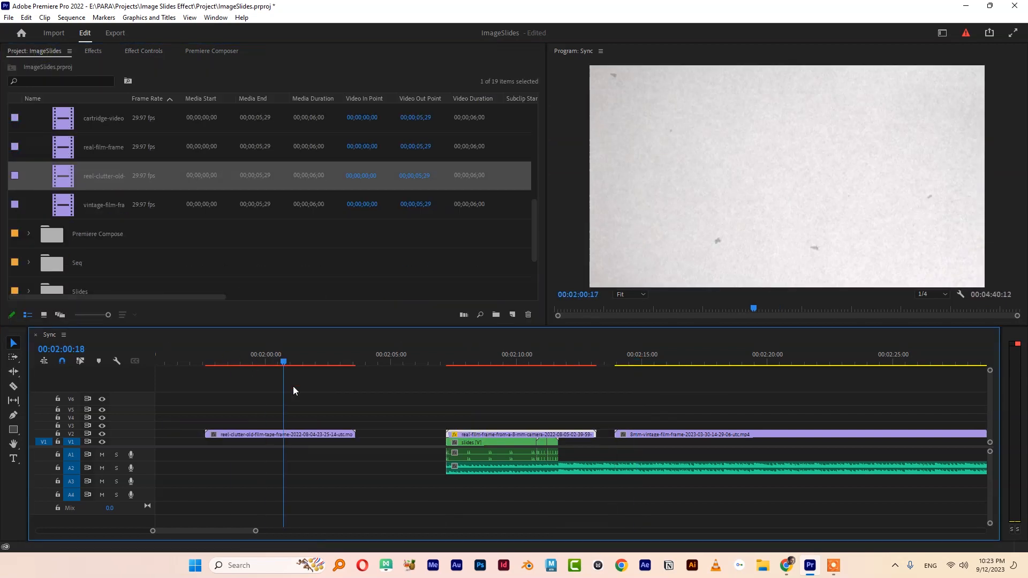
Try the vintage-film-frame overlay with scratches and grain on V6, preview it, and delete it.
{"action": "left_click_drag", "start_coordinate": [63, 204], "coordinate": [300, 399]}
{"action": "left_click", "coordinate": [379, 361]}
{"action": "right_click", "coordinate": [342, 399]}
{"action": "left_click", "coordinate": [355, 381]}
{"action": "left_click_drag", "start_coordinate": [301, 440], "coordinate": [370, 405]}
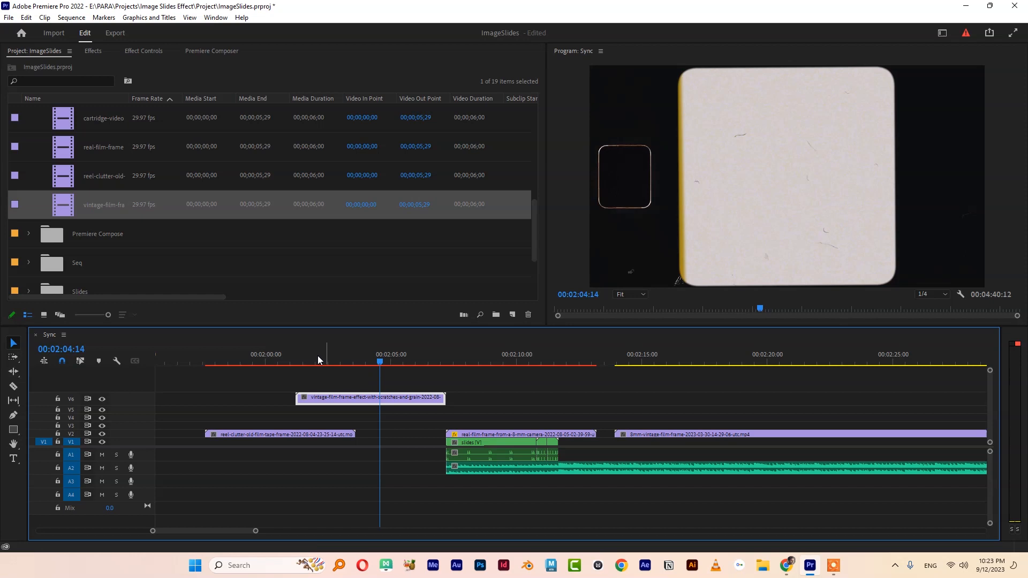
{"action": "key", "text": "Delete"}
Preview the reel-clutter overlay placed before the slides clip.
{"action": "left_click", "coordinate": [266, 362]}
{"action": "left_click", "coordinate": [295, 369]}
{"action": "left_click_drag", "start_coordinate": [287, 416], "coordinate": [284, 455]}
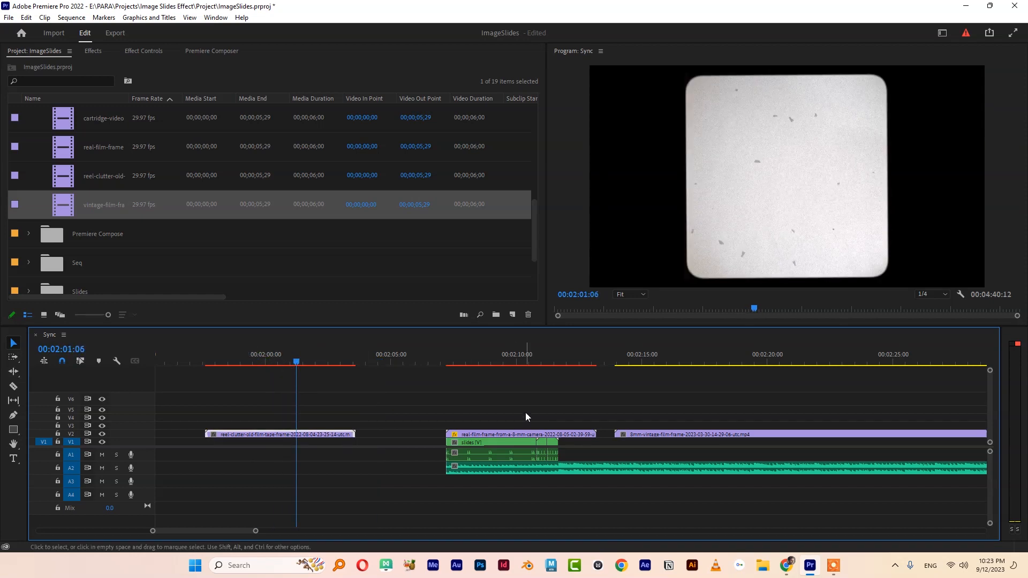
Set the real-film-frame clip's blend mode to Overlay and play the slides from their start.
{"action": "left_click", "coordinate": [444, 357]}
{"action": "left_click", "coordinate": [474, 388]}
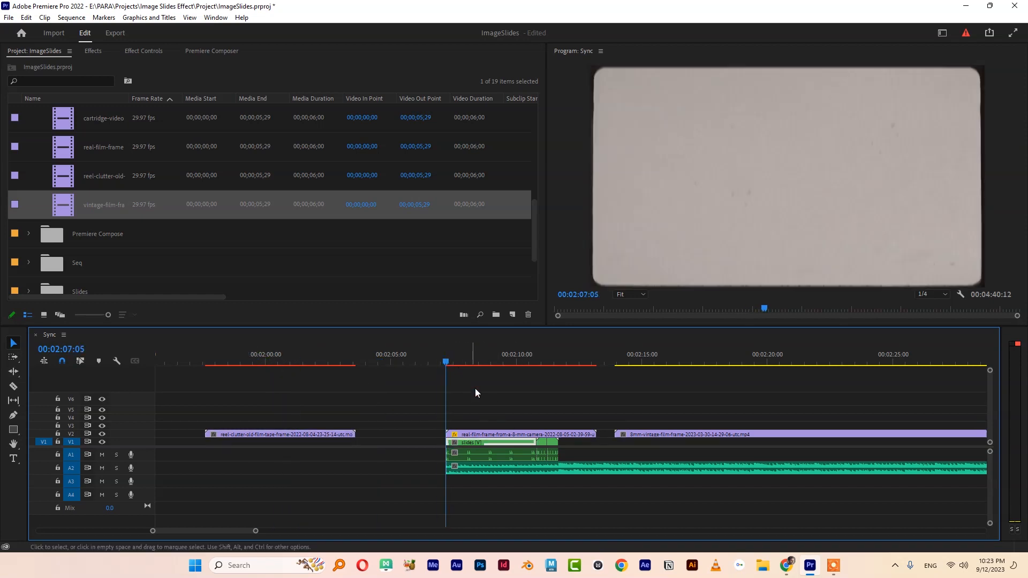
{"action": "left_click", "coordinate": [478, 353]}
{"action": "left_click", "coordinate": [144, 51]}
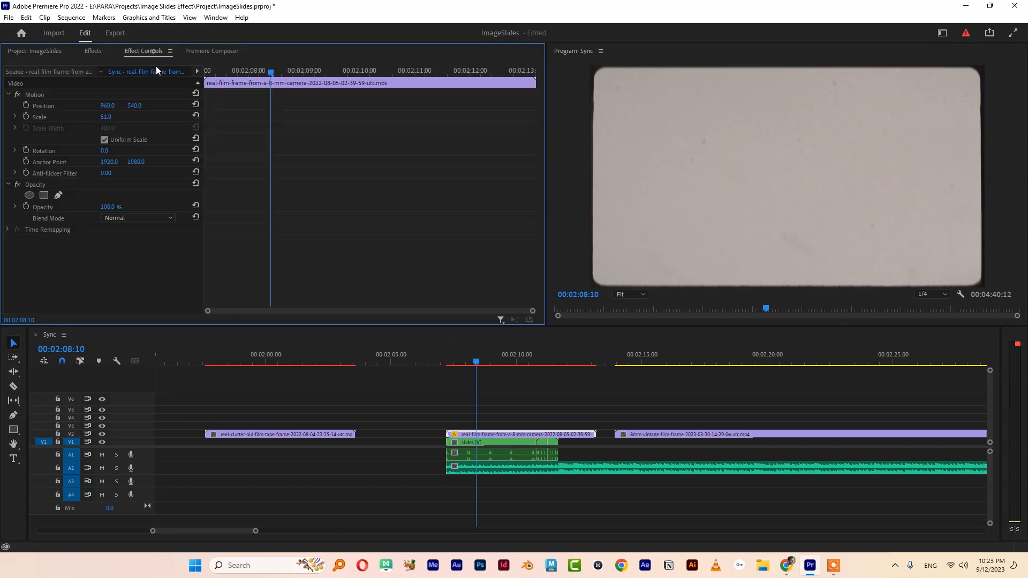
{"action": "left_click", "coordinate": [140, 219]}
{"action": "left_click", "coordinate": [124, 376]}
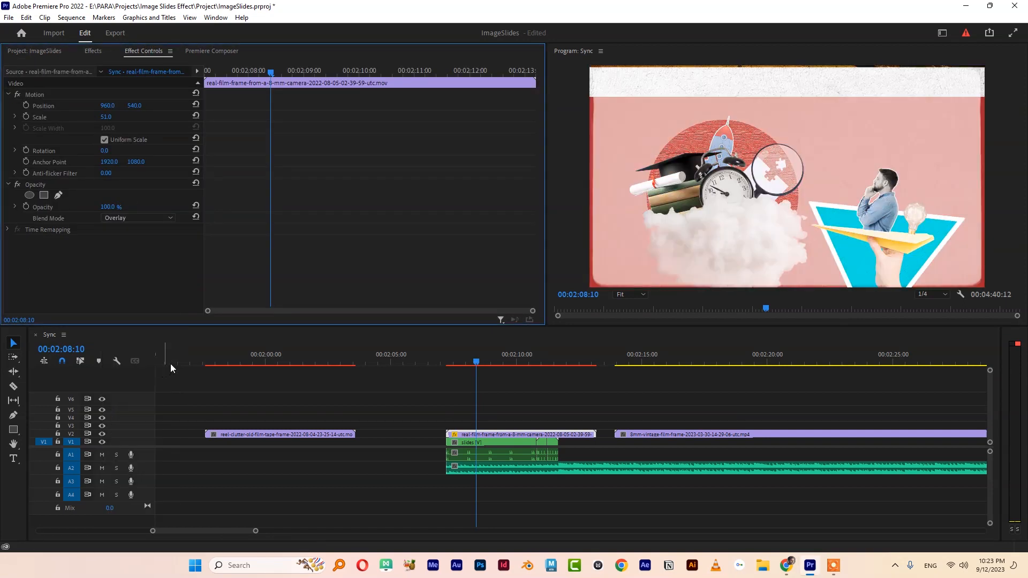
{"action": "left_click", "coordinate": [446, 362]}
{"action": "key", "text": "space"}
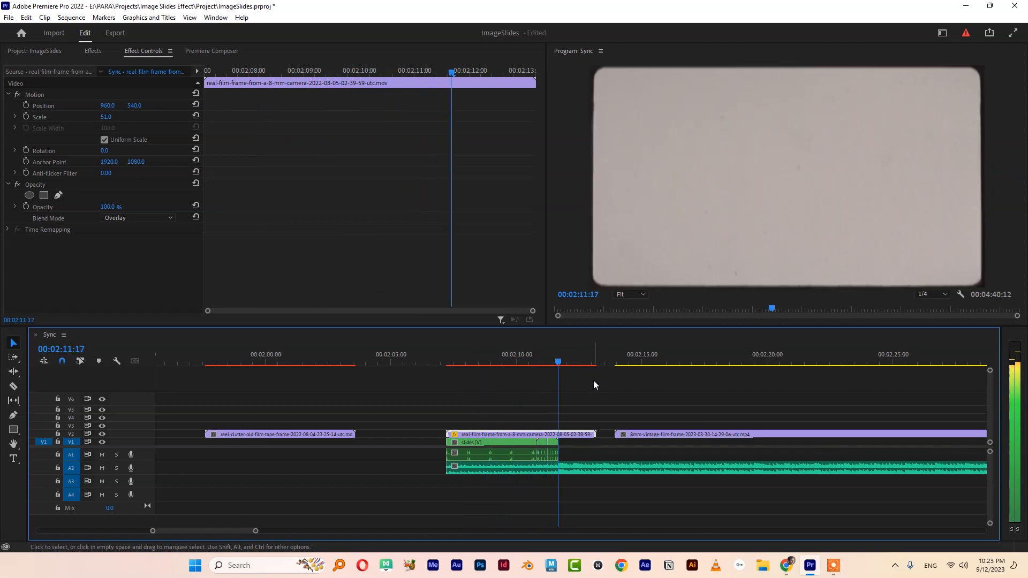
Replace the real-film-frame overlay above the slides with the reel-clutter clip on V3 and set its blend mode to Multiply.
{"action": "left_click", "coordinate": [472, 358]}
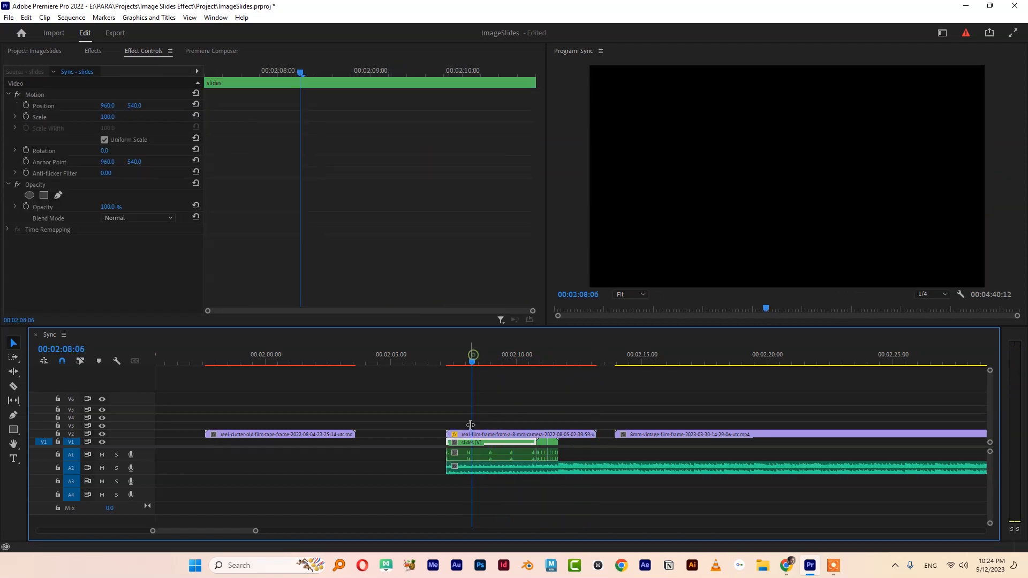
{"action": "left_click", "coordinate": [474, 432]}
{"action": "left_click_drag", "start_coordinate": [292, 434], "coordinate": [526, 427]}
{"action": "left_click_drag", "start_coordinate": [526, 427], "coordinate": [527, 426]}
{"action": "left_click", "coordinate": [137, 218]}
{"action": "left_click", "coordinate": [137, 261]}
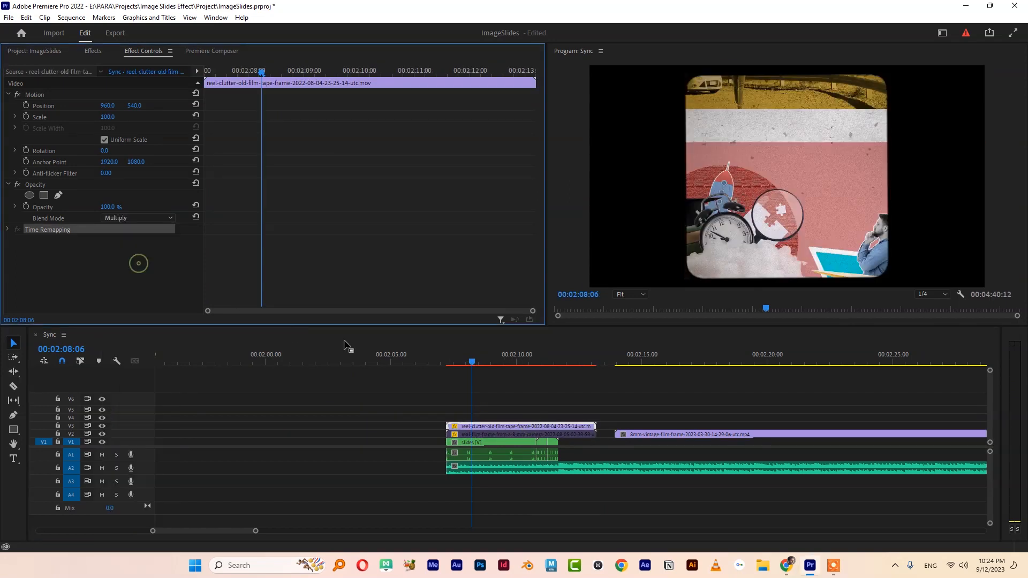
Play the slides with the reel-clutter overlay from before their start and save the project.
{"action": "left_click", "coordinate": [438, 358]}
{"action": "left_click", "coordinate": [502, 390]}
{"action": "key", "text": "space"}
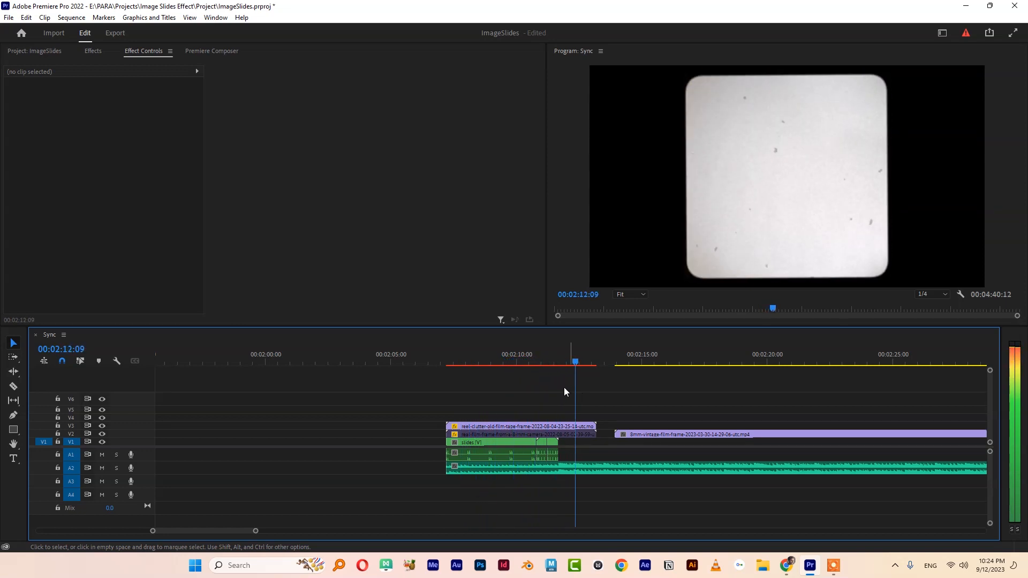
{"action": "left_click", "coordinate": [558, 361]}
{"action": "key", "text": "ctrl+s"}
Create an adjustment layer with the default settings and place it on V4 above the reel-clutter overlay, starting with the slides.
{"action": "left_click", "coordinate": [513, 361]}
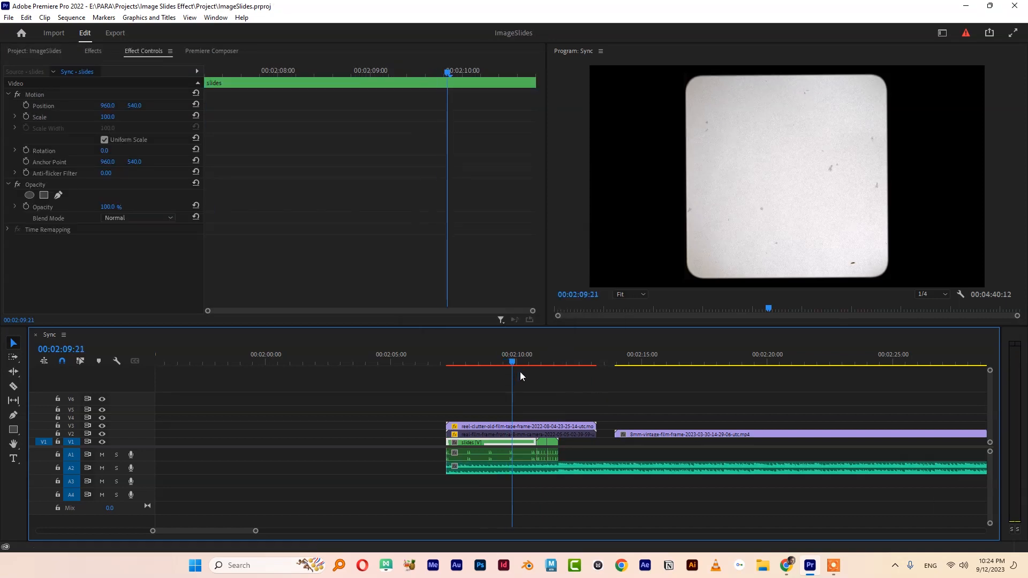
{"action": "key", "text": "="}
{"action": "key", "text": "minus"}
{"action": "left_click", "coordinate": [527, 362]}
{"action": "left_click", "coordinate": [551, 362]}
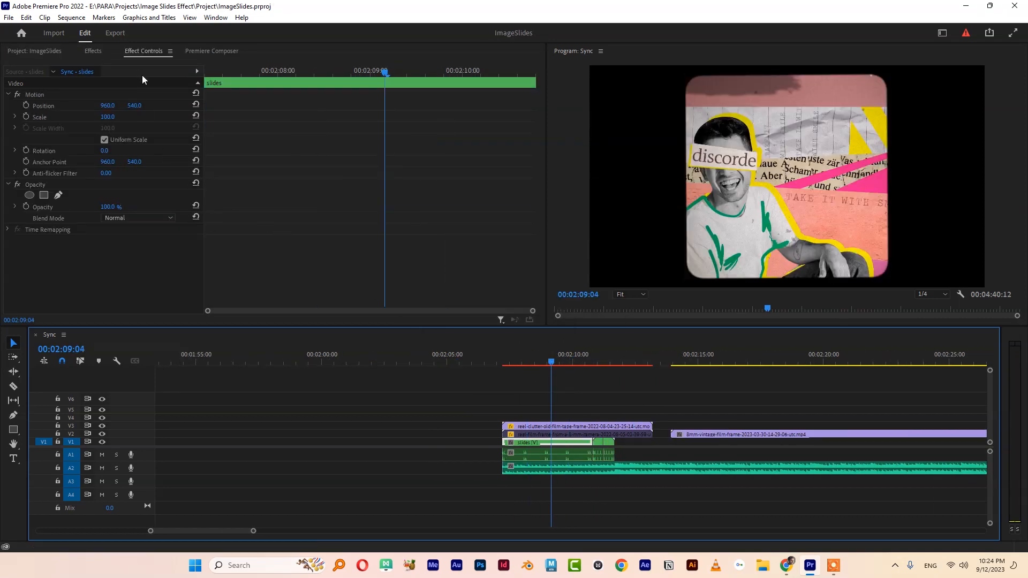
{"action": "left_click", "coordinate": [40, 50]}
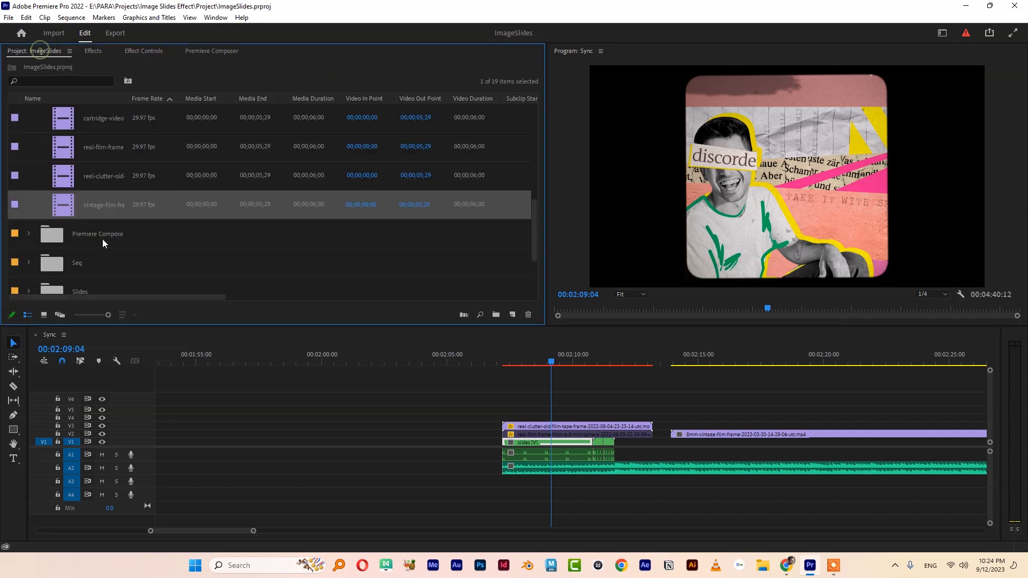
{"action": "right_click", "coordinate": [43, 170]}
{"action": "mouse_move", "coordinate": [110, 216]}
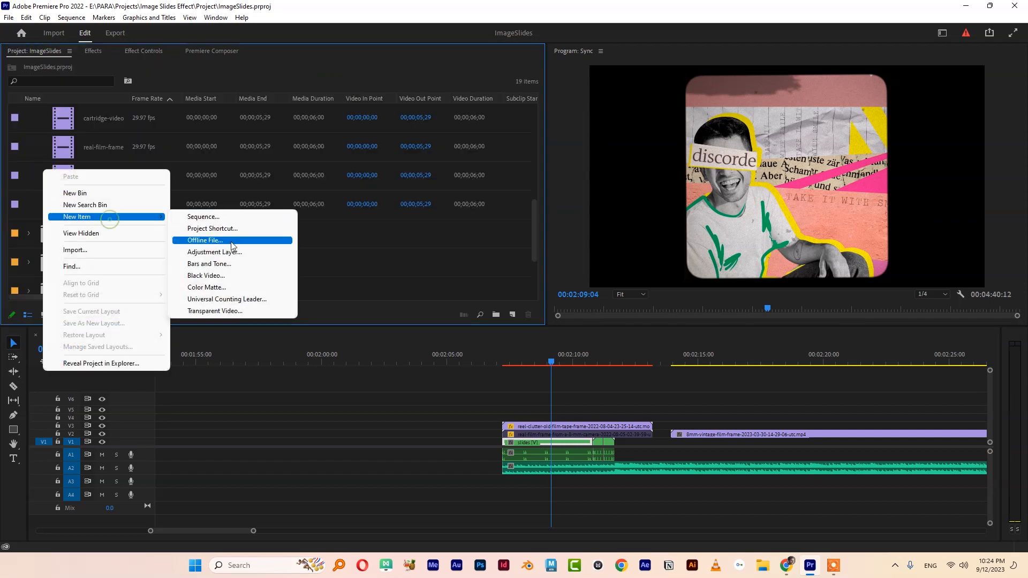
{"action": "left_click", "coordinate": [203, 253]}
{"action": "left_click", "coordinate": [532, 319]}
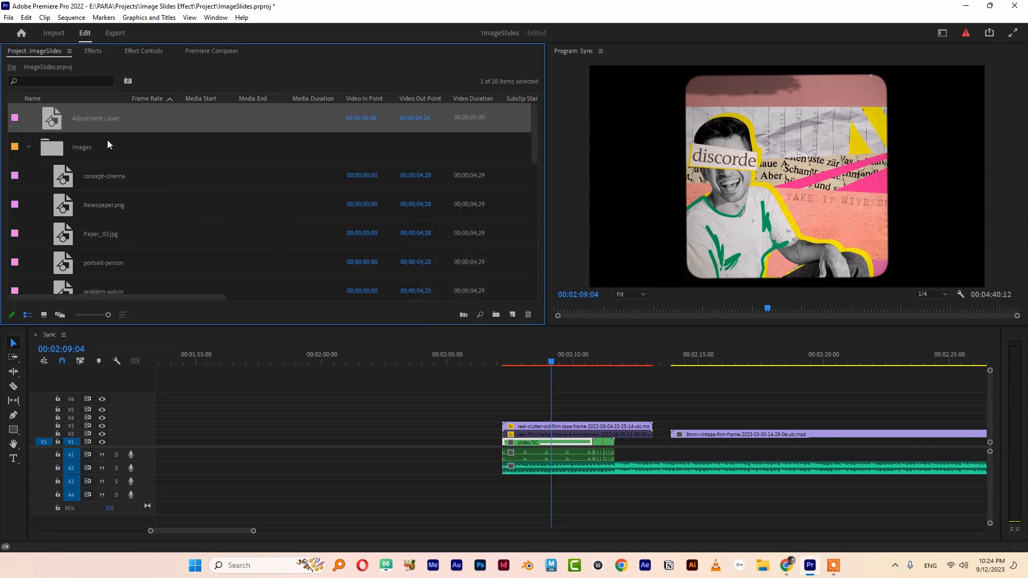
{"action": "left_click_drag", "start_coordinate": [80, 120], "coordinate": [514, 419]}
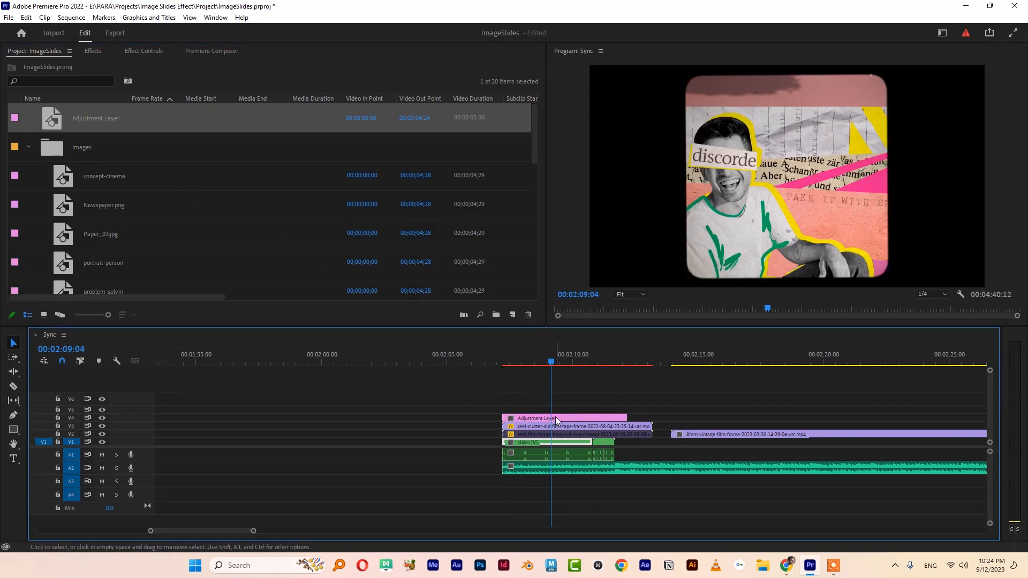
Find the Lens Distortion video effect and apply it to the adjustment layer.
{"action": "left_click", "coordinate": [93, 51]}
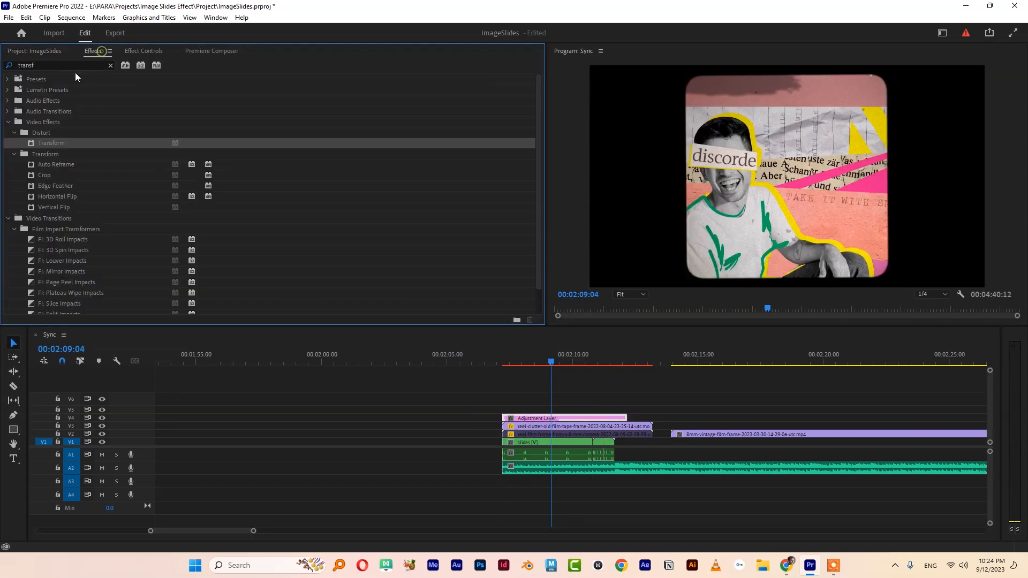
{"action": "type", "text": "lens dis"}
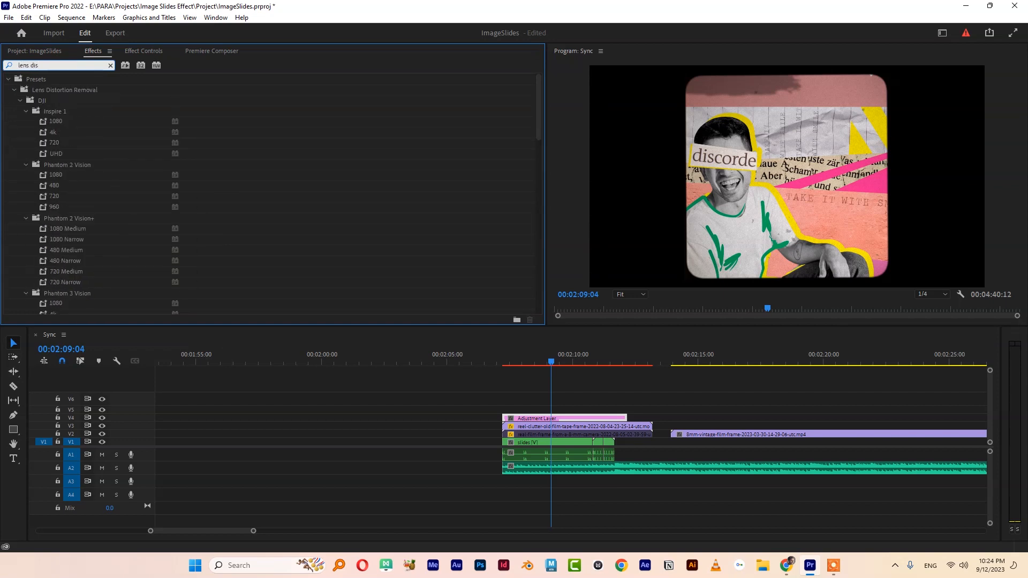
{"action": "type", "text": "tor"}
{"action": "left_click_drag", "start_coordinate": [58, 298], "coordinate": [558, 420]}
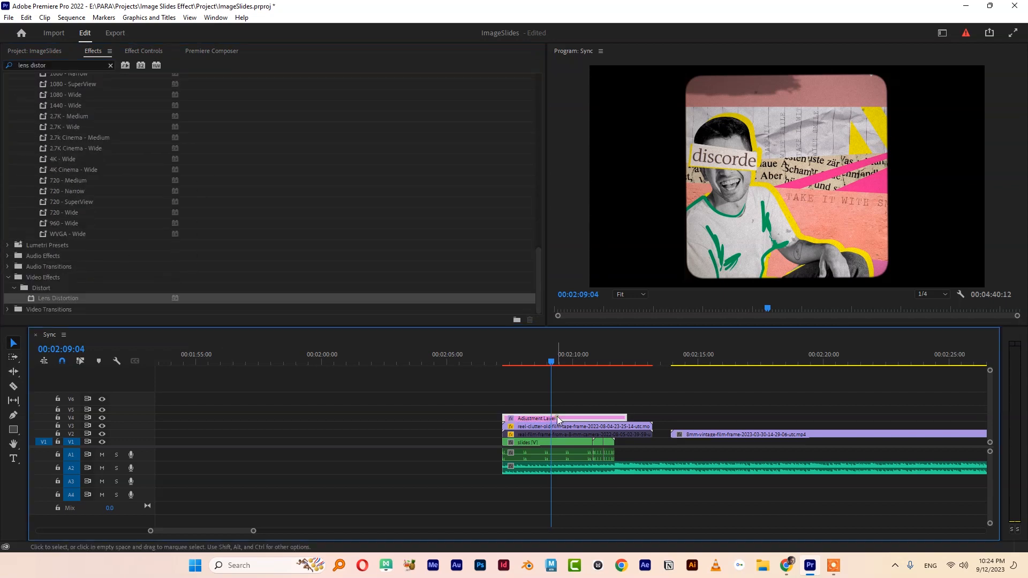
Try a Lens Distortion curvature of 15 on the adjustment layer, and set it to -20 instead.
{"action": "left_click", "coordinate": [148, 50]}
{"action": "scroll", "coordinate": [133, 241], "scroll_direction": "down", "scroll_amount": 3}
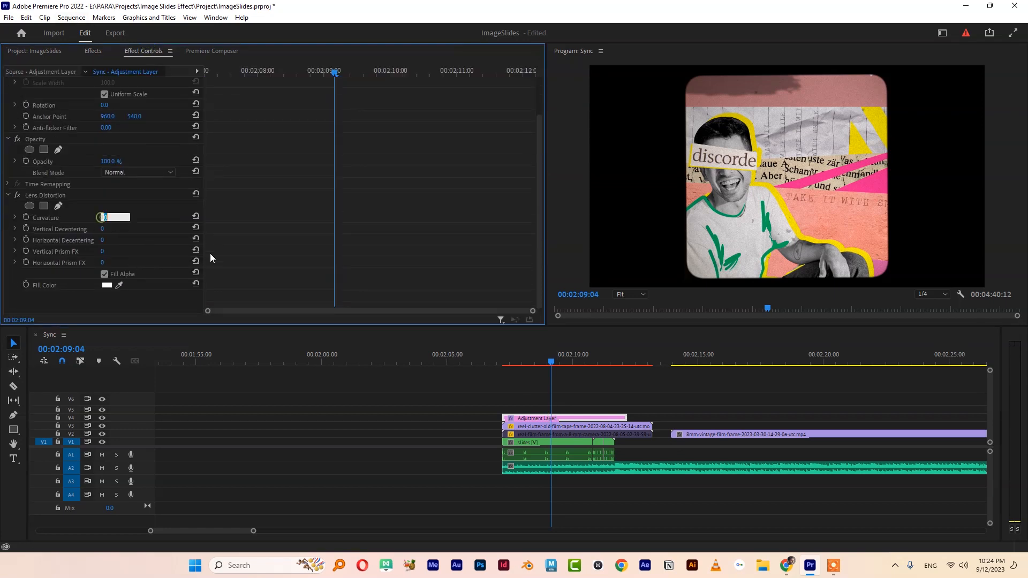
{"action": "type", "text": "15"}
{"action": "key", "text": "Return"}
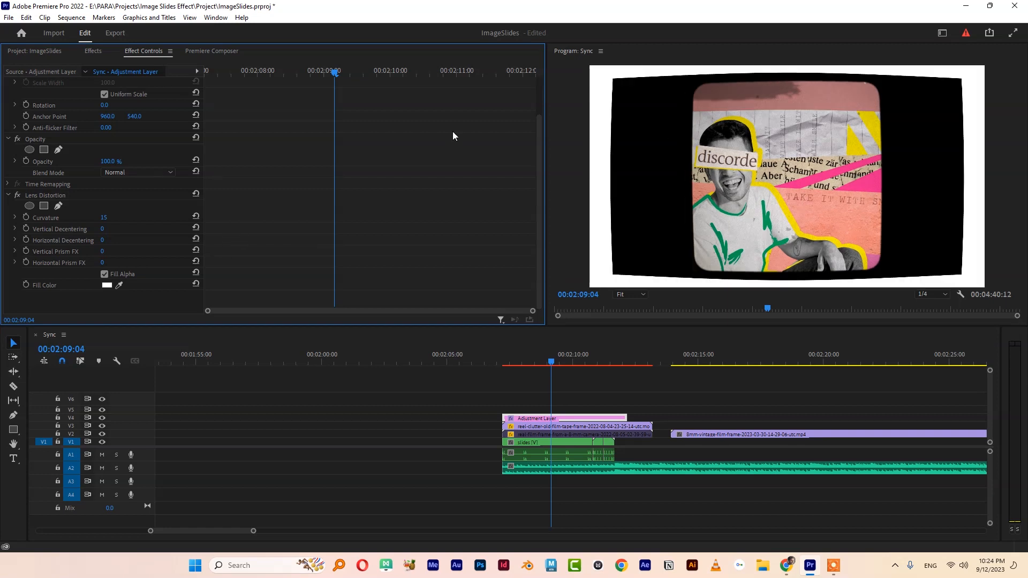
{"action": "type", "text": "-20"}
{"action": "key", "text": "Return"}
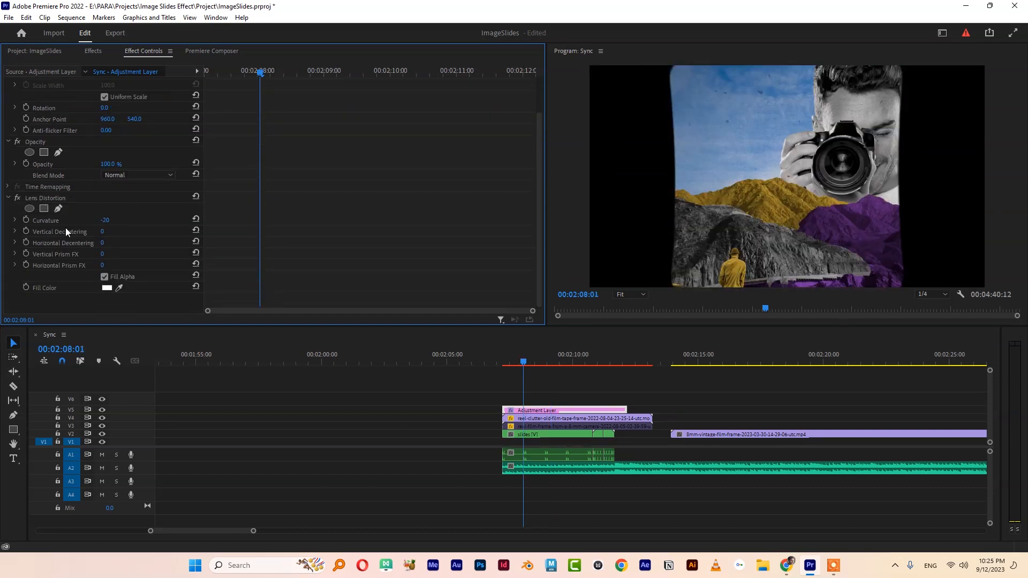
Play the lens-distorted slides from just before their start.
{"action": "left_click", "coordinate": [102, 254]}
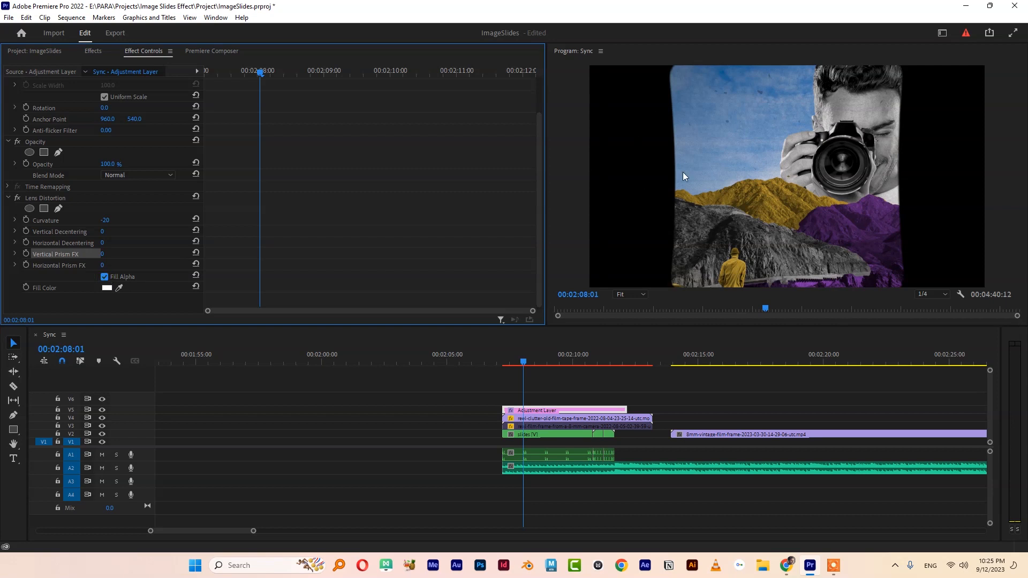
{"action": "left_click", "coordinate": [609, 378]}
{"action": "left_click", "coordinate": [493, 359]}
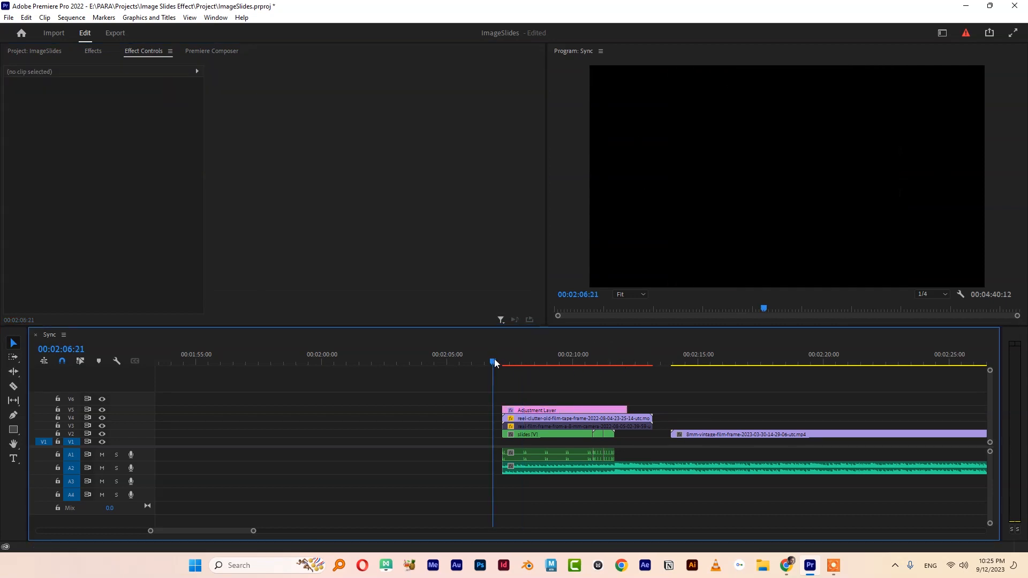
{"action": "key", "text": "space"}
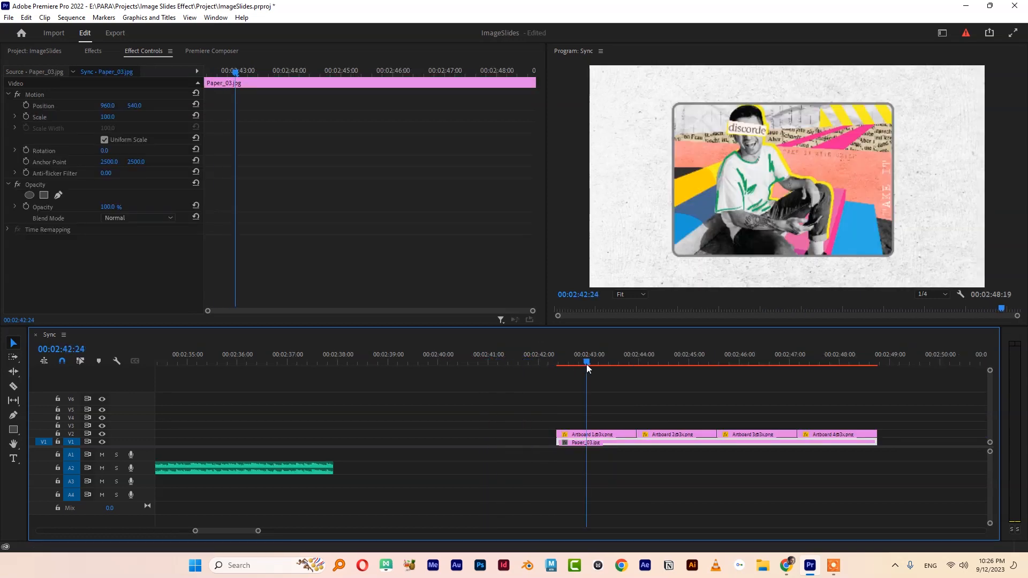
Examine the first Artboard slide over the paper background at the end of the Sync sequence.
{"action": "mouse_move", "coordinate": [586, 364]}
{"action": "left_mouse_down"}
{"action": "mouse_move", "coordinate": [455, 367]}
{"action": "mouse_move", "coordinate": [827, 367]}
{"action": "mouse_move", "coordinate": [598, 377]}
{"action": "left_mouse_up"}
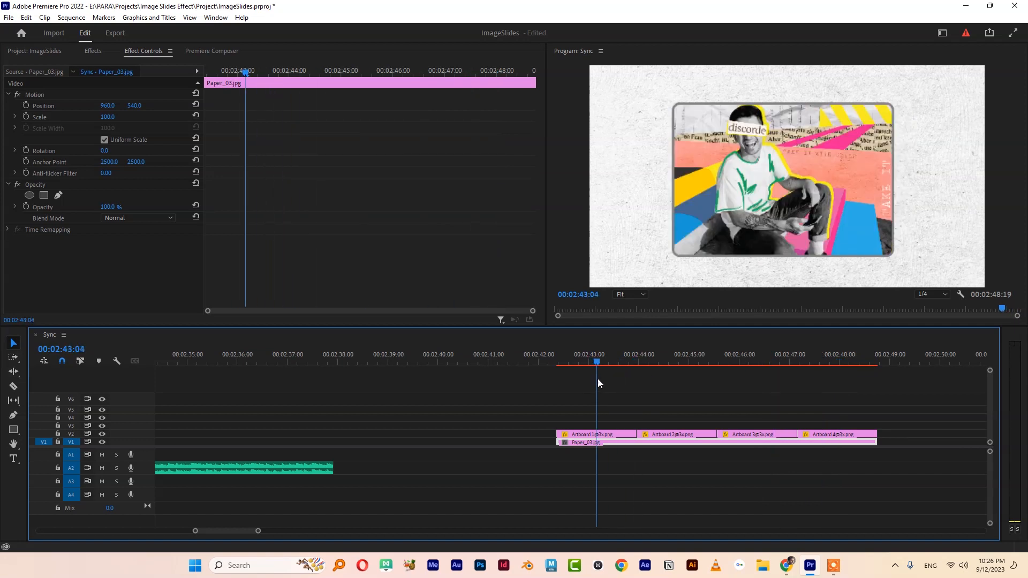
{"action": "left_click", "coordinate": [589, 434]}
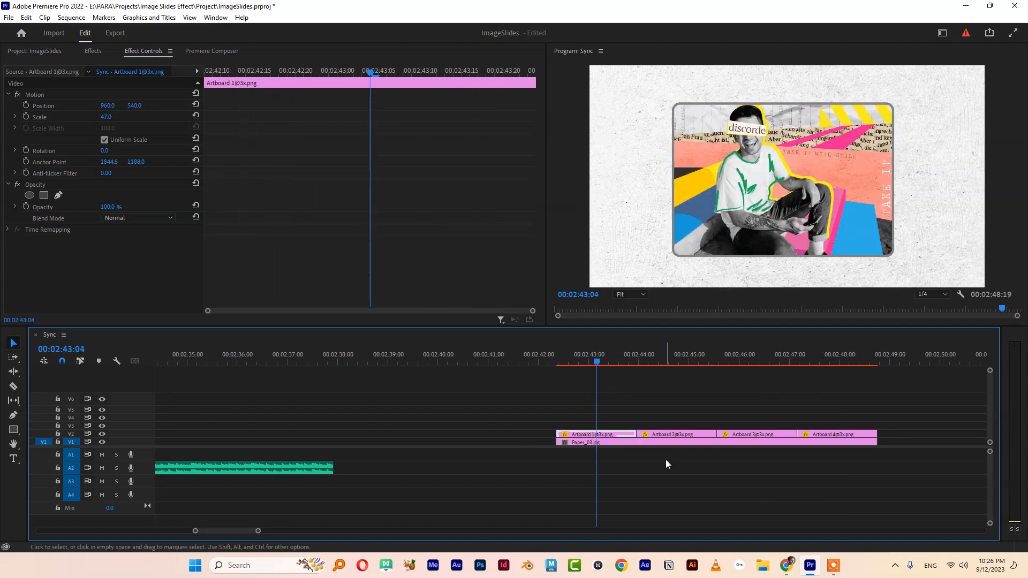
{"action": "left_click", "coordinate": [623, 389]}
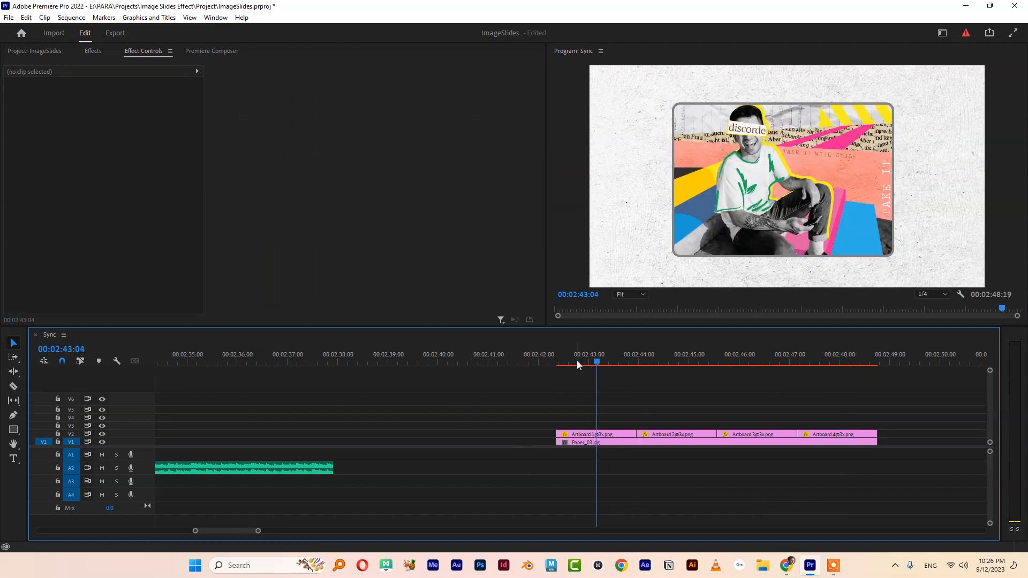
{"action": "left_click", "coordinate": [559, 359]}
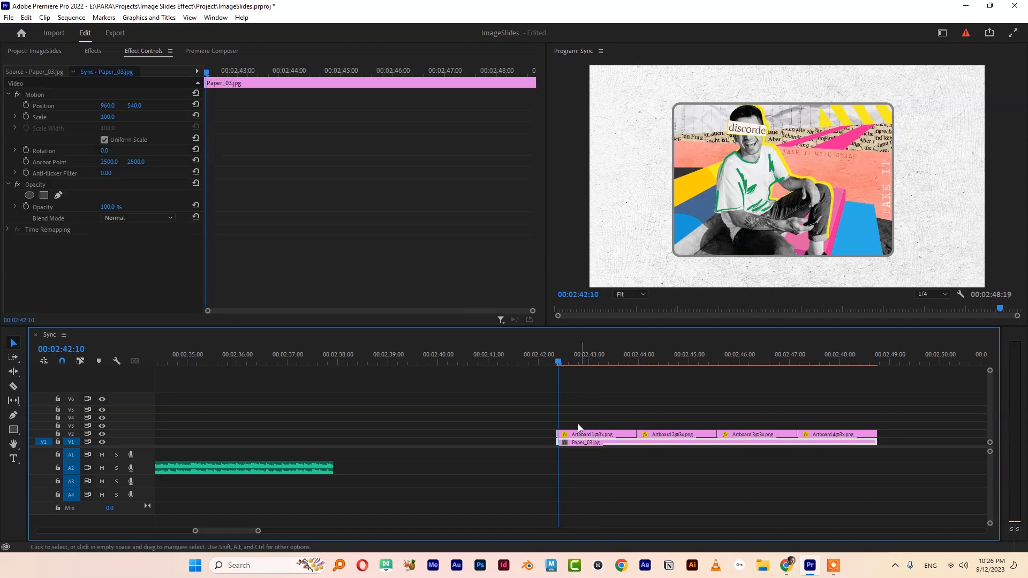
Open the nested slides sequence from the Sync timeline and return its playhead to the start.
{"action": "key", "text": "minus"}
{"action": "key", "text": "minus"}
{"action": "key", "text": "minus"}
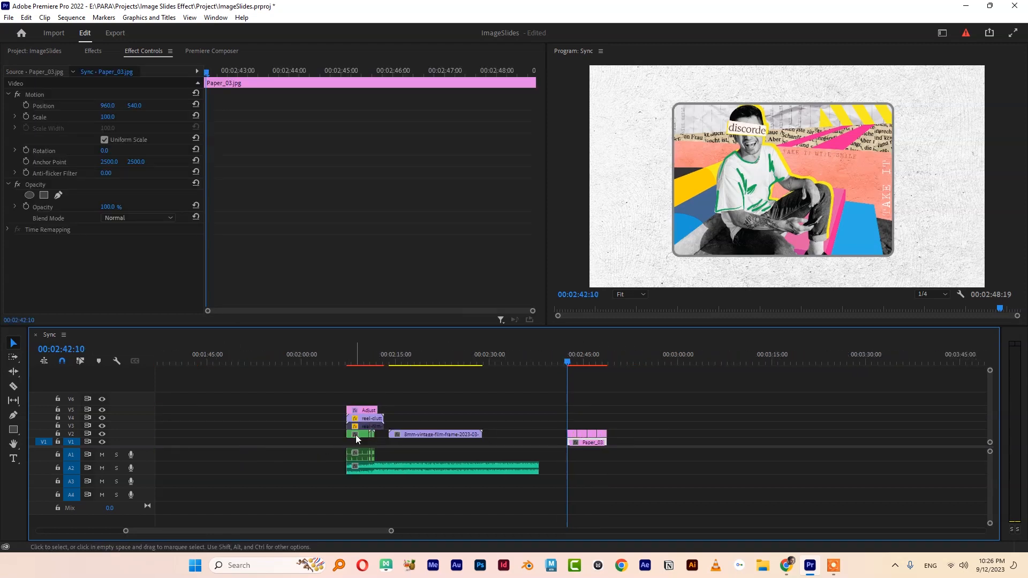
{"action": "double_click", "coordinate": [356, 435]}
{"action": "key", "text": "equal"}
{"action": "key", "text": "equal"}
{"action": "key", "text": "equal"}
{"action": "left_click_drag", "start_coordinate": [148, 358], "coordinate": [64, 364]}
{"action": "key", "text": "minus"}
{"action": "key", "text": "minus"}
{"action": "left_click_drag", "start_coordinate": [181, 363], "coordinate": [123, 364]}
{"action": "key", "text": "equal"}
{"action": "key", "text": "equal"}
{"action": "key", "text": "equal"}
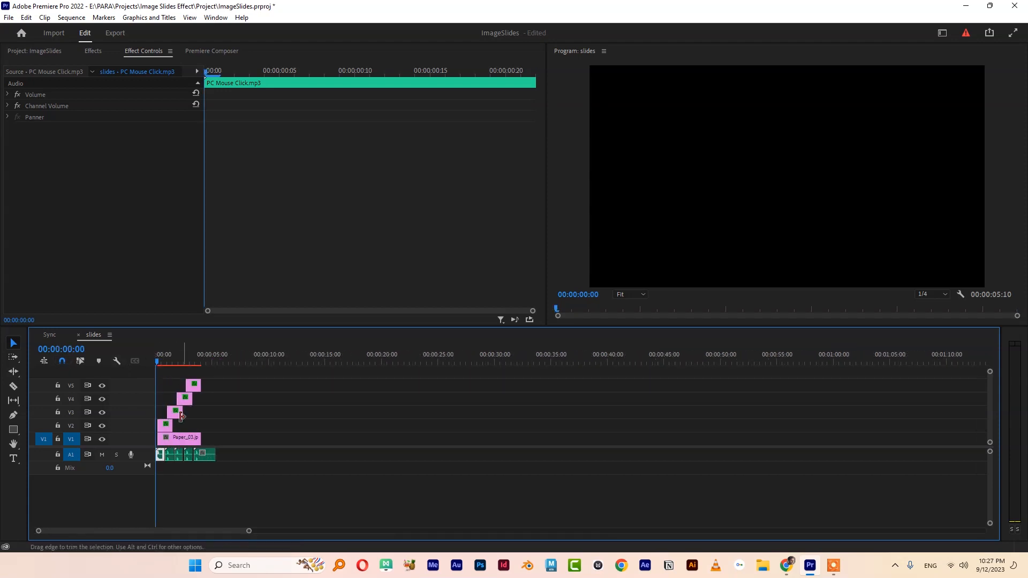
Copy the Transform effect from the concept-cinema clip in the slides sequence and paste it onto the Artboard 1 clip in Sync.
{"action": "key", "text": "equal"}
{"action": "key", "text": "equal"}
{"action": "left_click", "coordinate": [203, 425]}
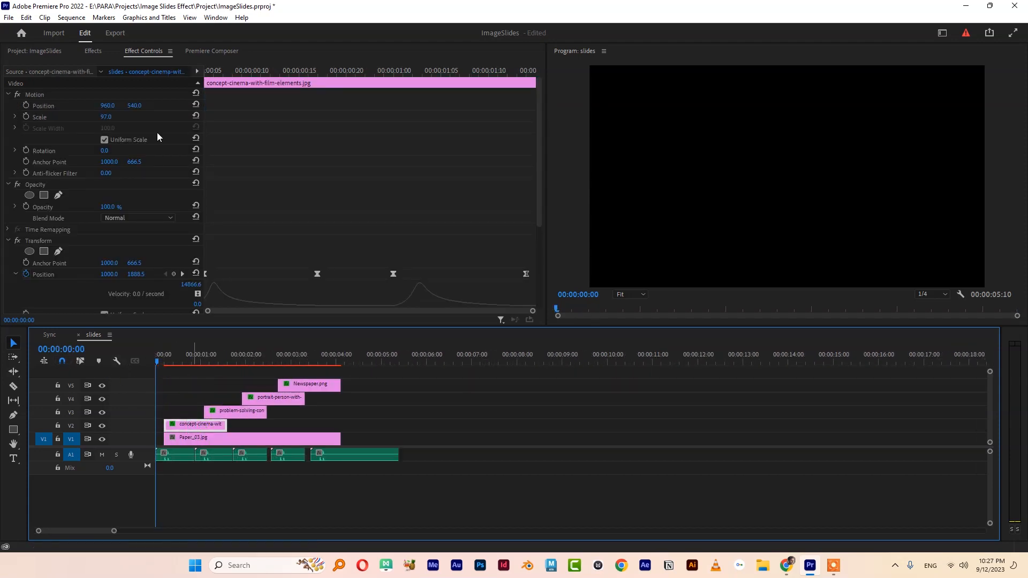
{"action": "left_click", "coordinate": [47, 244]}
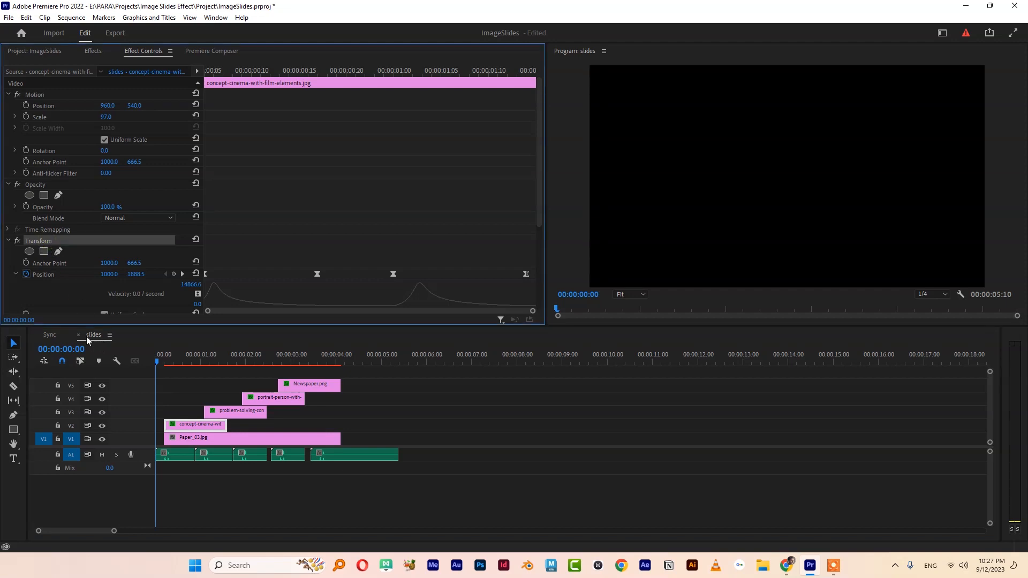
{"action": "left_click", "coordinate": [53, 333]}
{"action": "left_click", "coordinate": [572, 433]}
{"action": "key", "text": "ctrl+v"}
Cut the Artboard 1 clip at the end of its slide animation and delete the remainder.
{"action": "left_click", "coordinate": [617, 397]}
{"action": "key", "text": "equal"}
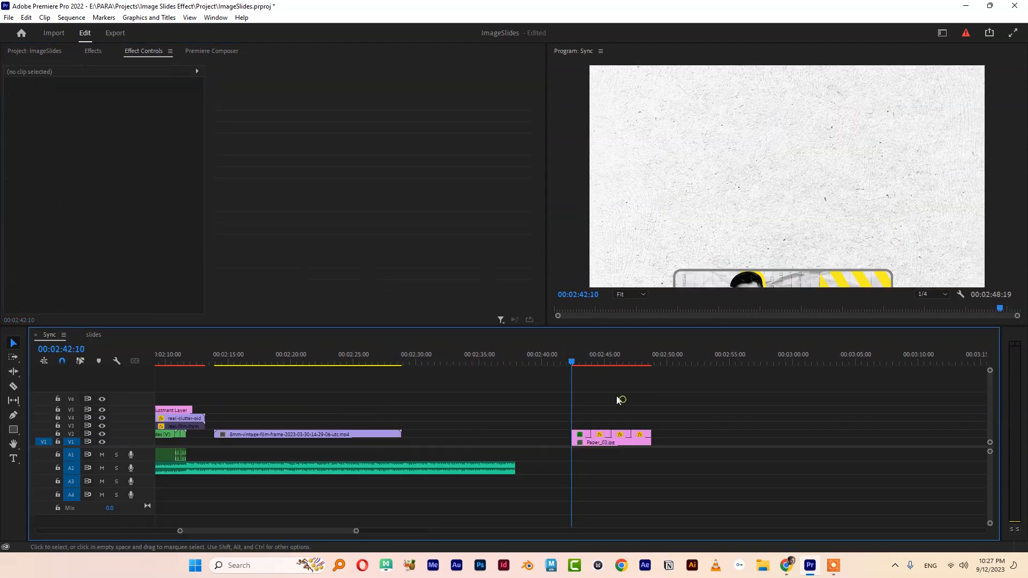
{"action": "key", "text": "equal"}
{"action": "key", "text": "equal"}
{"action": "left_click_drag", "start_coordinate": [571, 362], "coordinate": [619, 362]}
{"action": "key", "text": "equal"}
{"action": "key", "text": "equal"}
{"action": "key", "text": "ctrl+k"}
{"action": "key", "text": "Delete"}
{"action": "key", "text": "minus"}
{"action": "key", "text": "minus"}
Shorten the Artboard 2, 3 and 4 clips to Artboard 1's length, butt them together on V2, and trim Paper_03.jpg to match.
{"action": "left_click_drag", "start_coordinate": [613, 397], "coordinate": [803, 435]}
{"action": "left_click_drag", "start_coordinate": [614, 435], "coordinate": [533, 427]}
{"action": "left_click", "coordinate": [650, 412]}
{"action": "left_click_drag", "start_coordinate": [650, 413], "coordinate": [715, 433]}
{"action": "left_click_drag", "start_coordinate": [647, 430], "coordinate": [562, 421]}
{"action": "left_click", "coordinate": [636, 420]}
{"action": "left_click_drag", "start_coordinate": [635, 420], "coordinate": [554, 411]}
{"action": "left_click_drag", "start_coordinate": [604, 363], "coordinate": [572, 362]}
{"action": "left_click_drag", "start_coordinate": [659, 427], "coordinate": [706, 434]}
{"action": "left_click_drag", "start_coordinate": [835, 442], "coordinate": [741, 442]}
Copy Artboard 1's attributes and paste them onto the Artboard 2, 3 and 4 clips.
{"action": "left_click", "coordinate": [549, 435]}
{"action": "left_click_drag", "start_coordinate": [533, 355], "coordinate": [573, 364]}
{"action": "left_click_drag", "start_coordinate": [716, 395], "coordinate": [620, 433]}
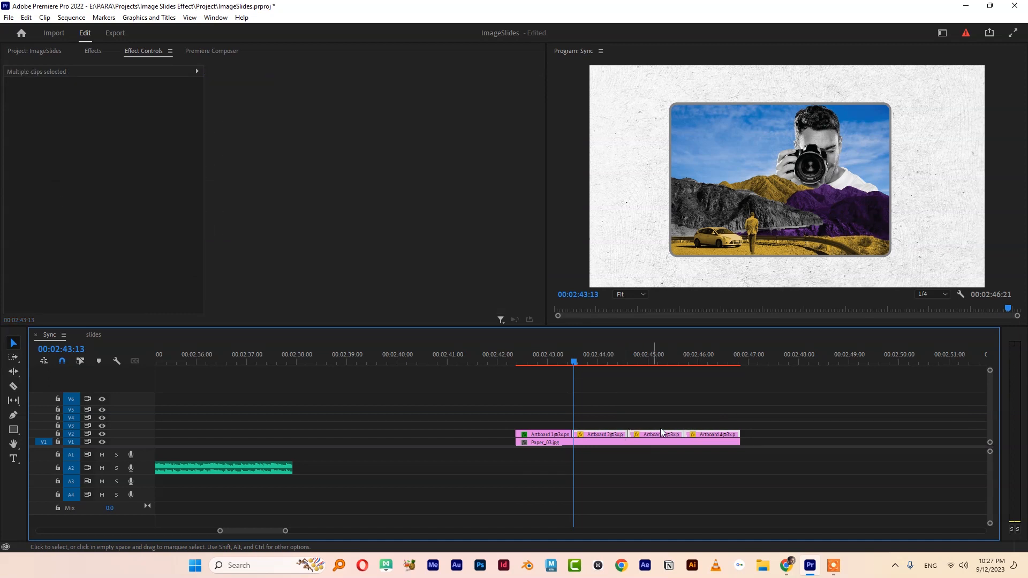
{"action": "key", "text": "ctrl+alt+v"}
{"action": "key", "text": "Return"}
Play the animated Artboard slides from their start.
{"action": "left_click_drag", "start_coordinate": [572, 364], "coordinate": [514, 373]}
{"action": "left_click", "coordinate": [634, 400]}
{"action": "key", "text": "space"}
{"action": "key", "text": "minus"}
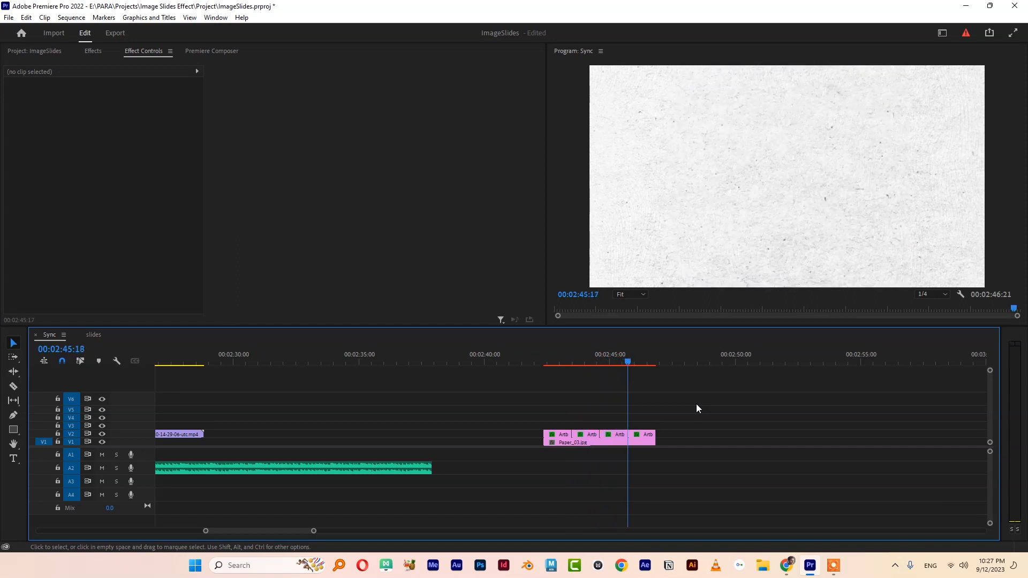
Add the Mouse Click.mp3 sound from the SFX library to A1 below the Artboard slides.
{"action": "left_click", "coordinate": [655, 366]}
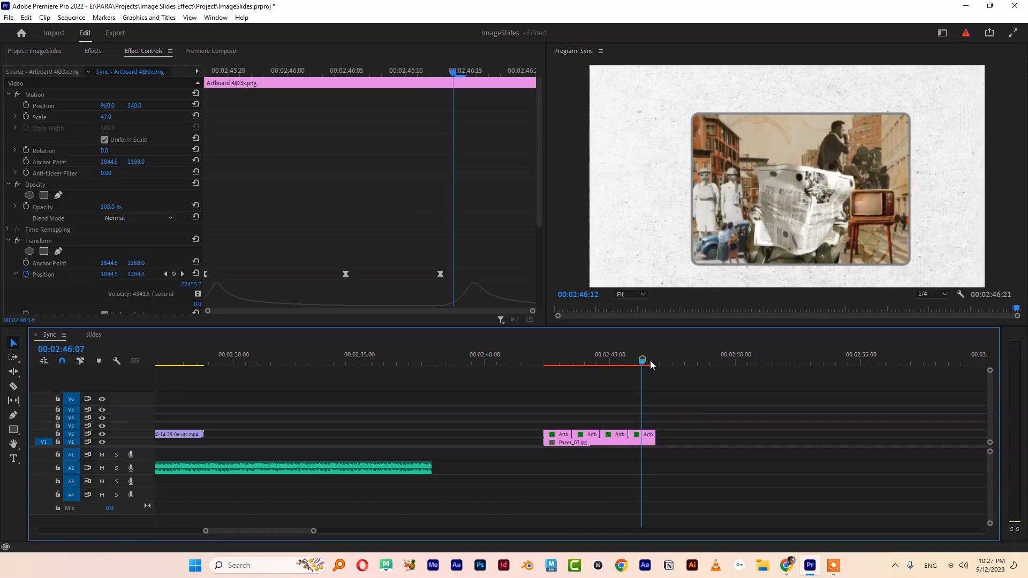
{"action": "left_click_drag", "start_coordinate": [656, 364], "coordinate": [652, 364]}
{"action": "key", "text": "minus"}
{"action": "key", "text": "minus"}
{"action": "left_click_drag", "start_coordinate": [163, 132], "coordinate": [553, 458]}
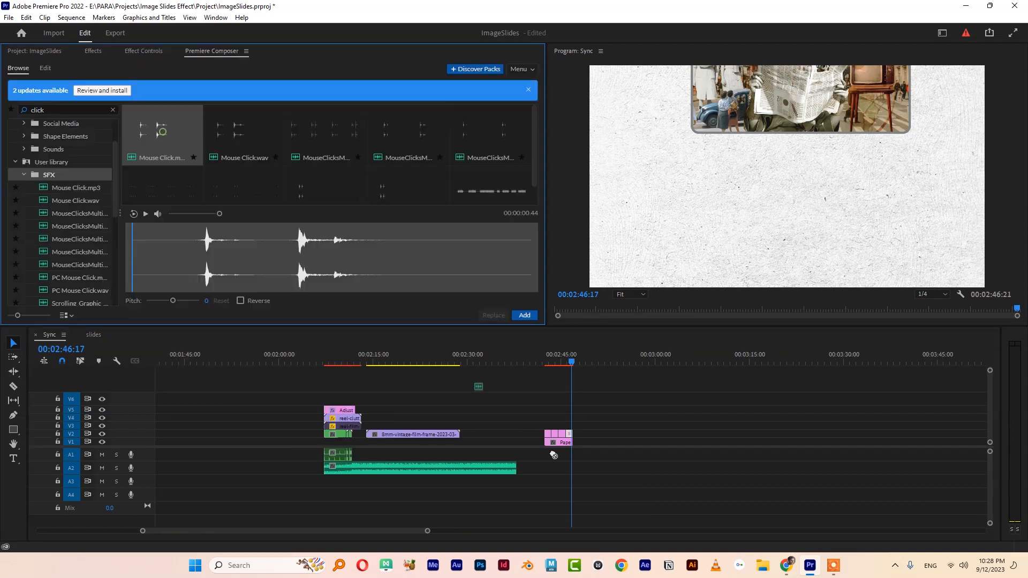
Align the mouse click sound on A1 with the start of the Artboard 1 slide.
{"action": "left_click", "coordinate": [545, 363]}
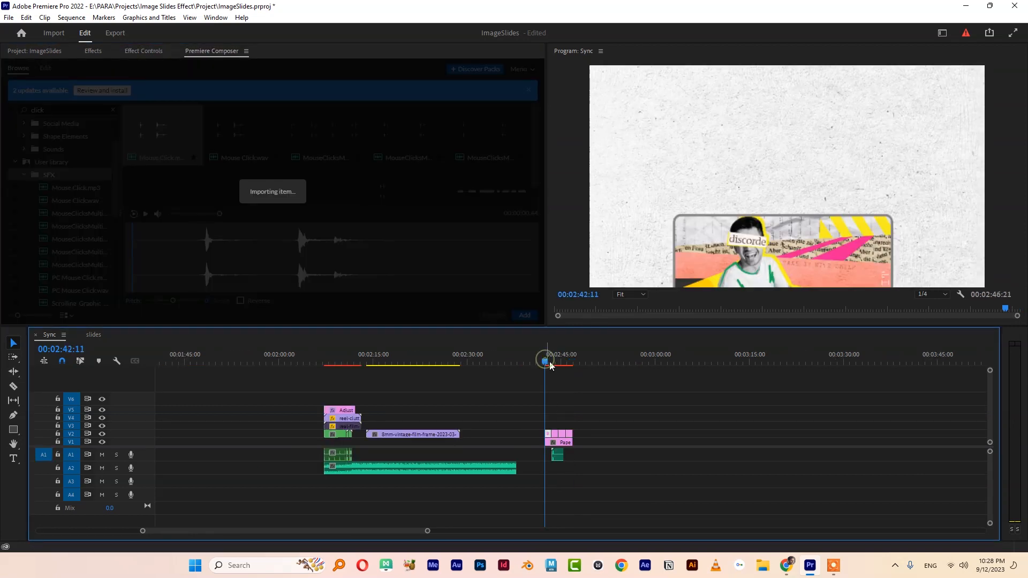
{"action": "key", "text": "equal"}
{"action": "key", "text": "equal"}
{"action": "key", "text": "equal"}
{"action": "key", "text": "equal"}
{"action": "key", "text": "equal"}
{"action": "left_click_drag", "start_coordinate": [878, 458], "coordinate": [619, 461]}
{"action": "key", "text": "minus"}
{"action": "key", "text": "minus"}
Duplicate the click sound along A1 so one copy plays at each Artboard slide transition and at the final exit.
{"action": "left_click", "coordinate": [613, 363]}
{"action": "left_click_drag", "start_coordinate": [594, 459], "coordinate": [645, 461]}
{"action": "left_click", "coordinate": [685, 366]}
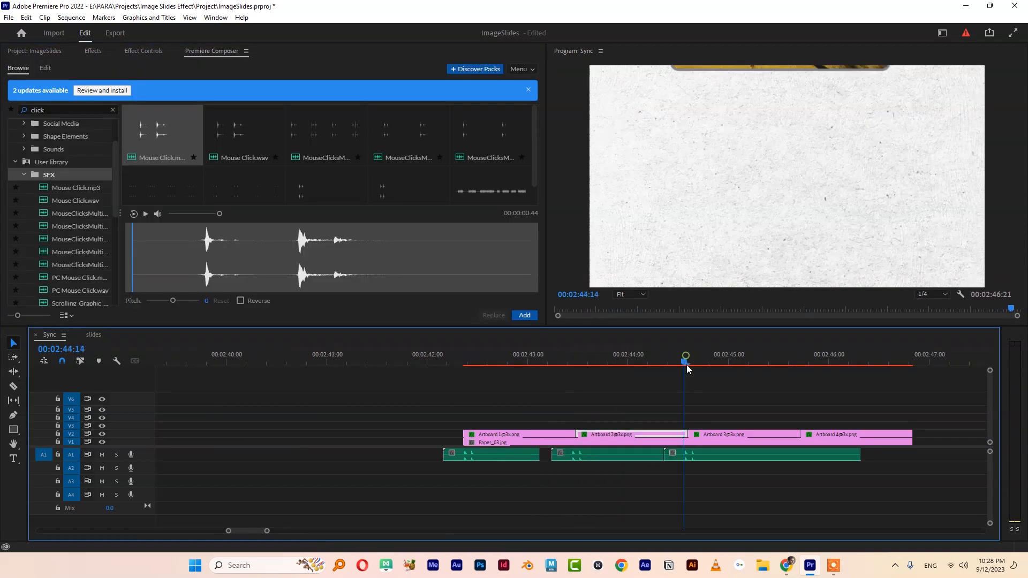
{"action": "left_click", "coordinate": [684, 364]}
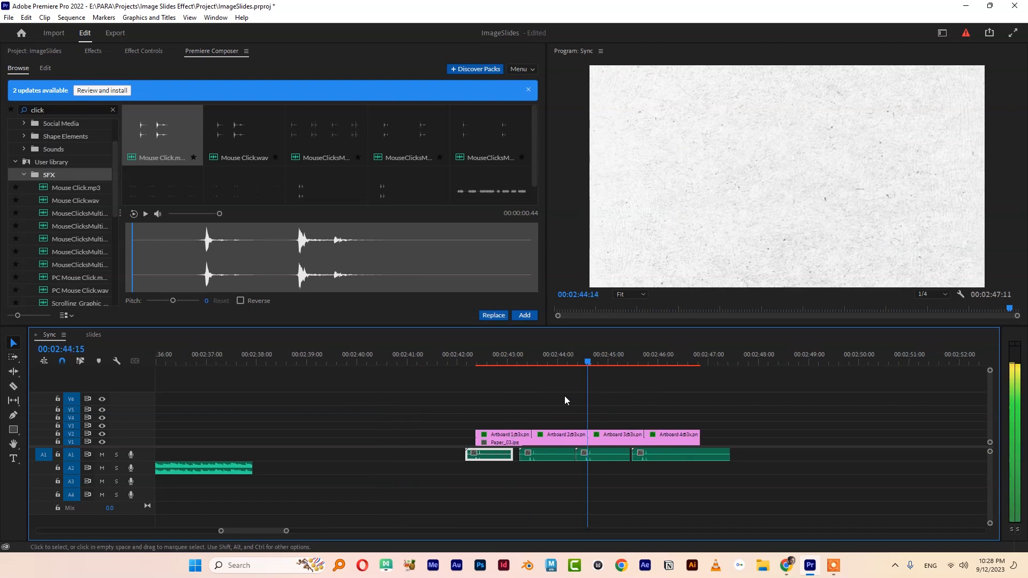
{"action": "key", "text": "equal"}
{"action": "key", "text": "minus"}
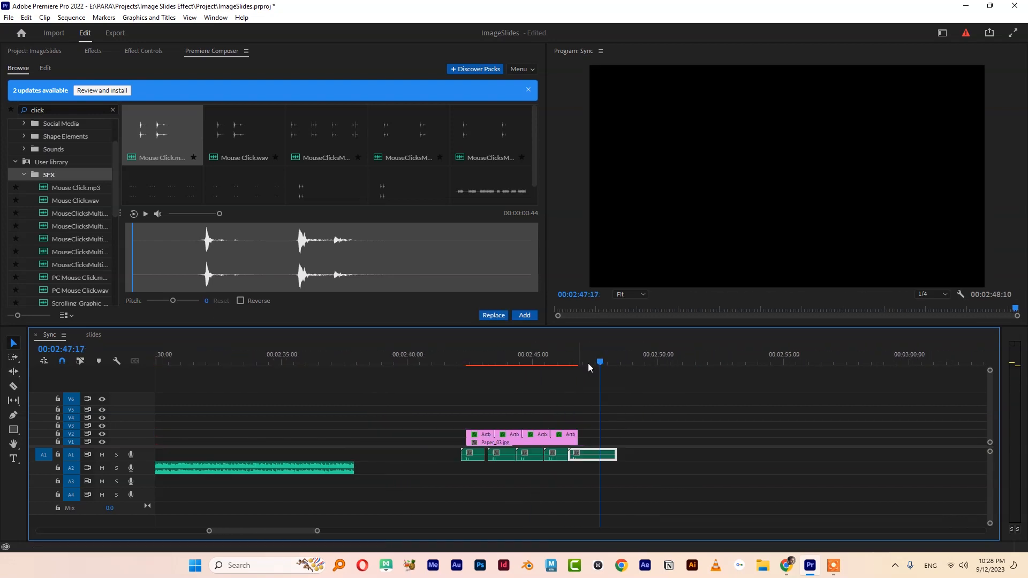
Play the Artboard slides from their start to review the click sounds.
{"action": "key", "text": "Up"}
{"action": "left_click", "coordinate": [504, 387]}
{"action": "key", "text": "space"}
Place the 8mm vintage film-frame clip on V3 above the Artboard slides and set its blend mode to Multiply.
{"action": "key", "text": "minus"}
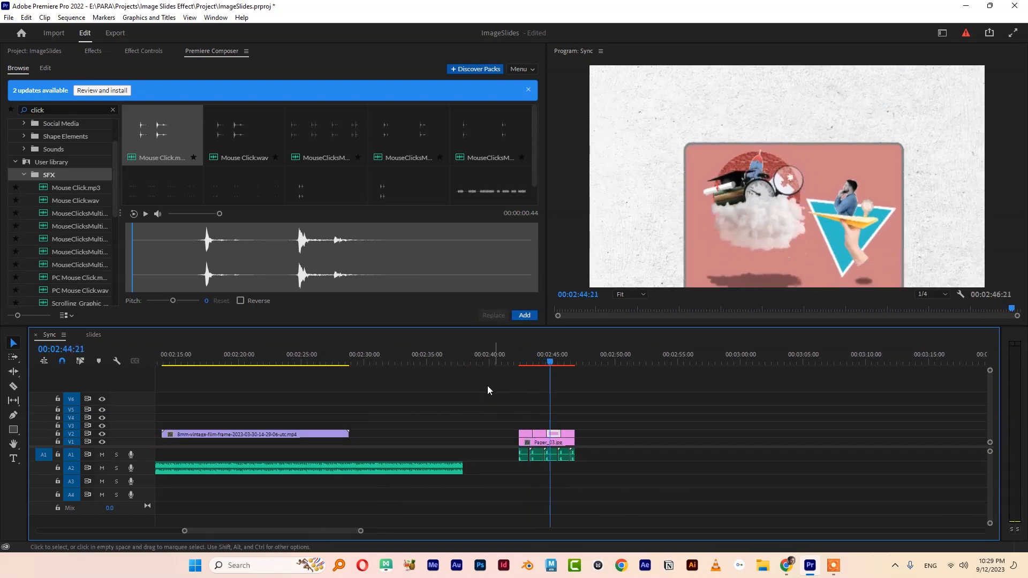
{"action": "key", "text": "minus"}
{"action": "left_click_drag", "start_coordinate": [391, 435], "coordinate": [567, 423]}
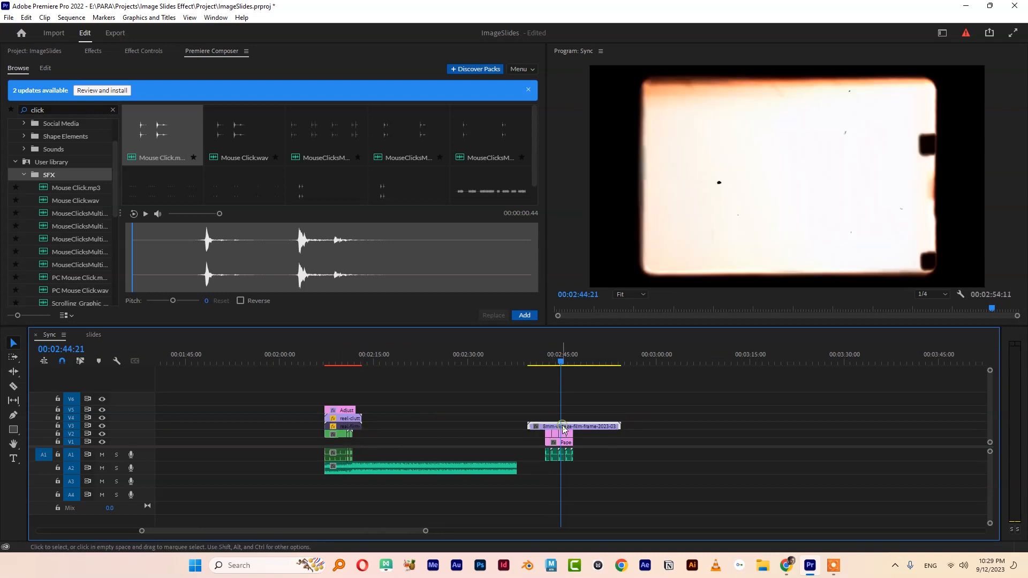
{"action": "left_click", "coordinate": [143, 50]}
{"action": "left_click", "coordinate": [137, 218]}
{"action": "left_click", "coordinate": [134, 266]}
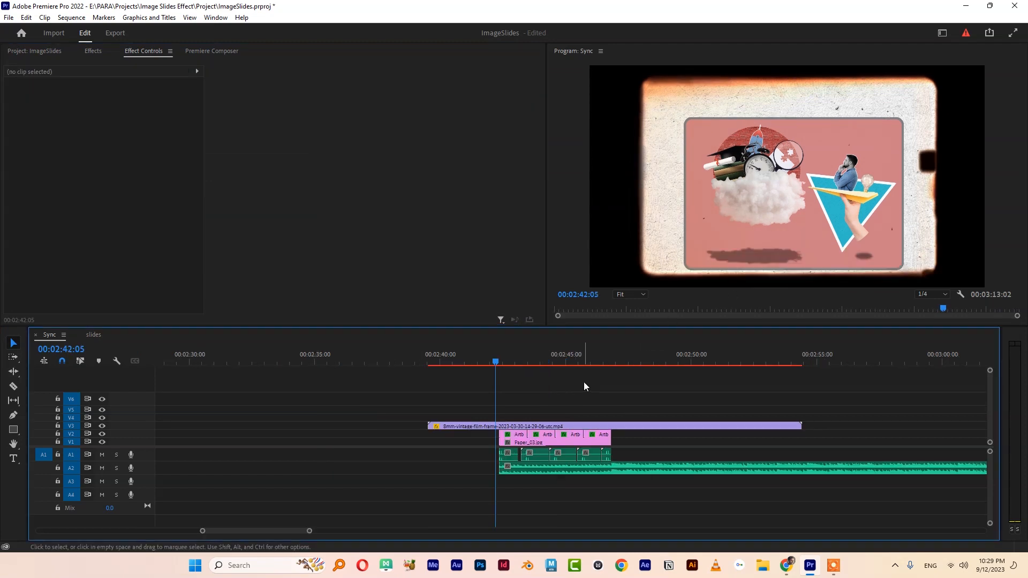
Nest the Artboard slides, the Paper_03.jpg background and the A1 click sounds into one sequence under the default name.
{"action": "key", "text": "space"}
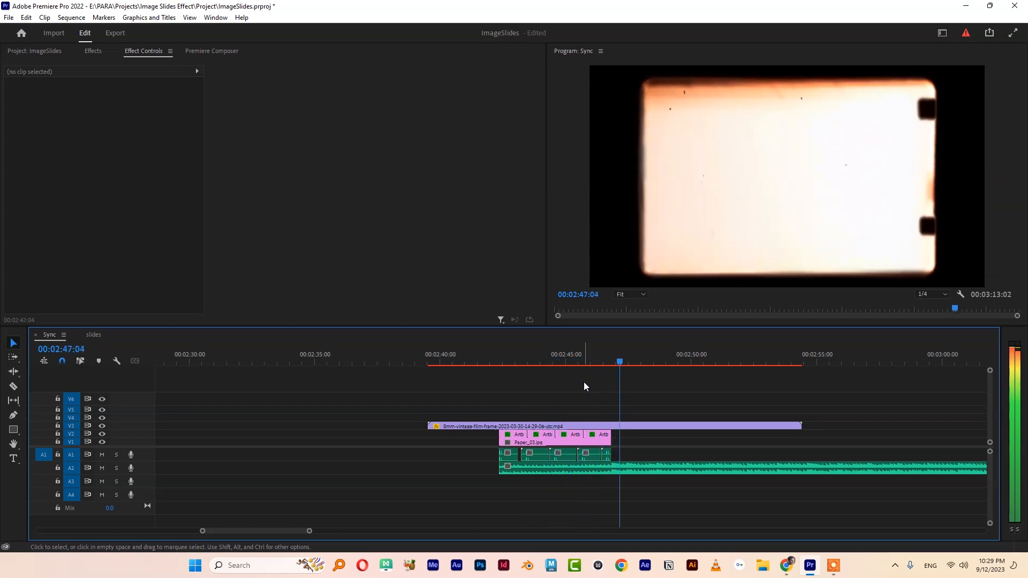
{"action": "left_click", "coordinate": [614, 368]}
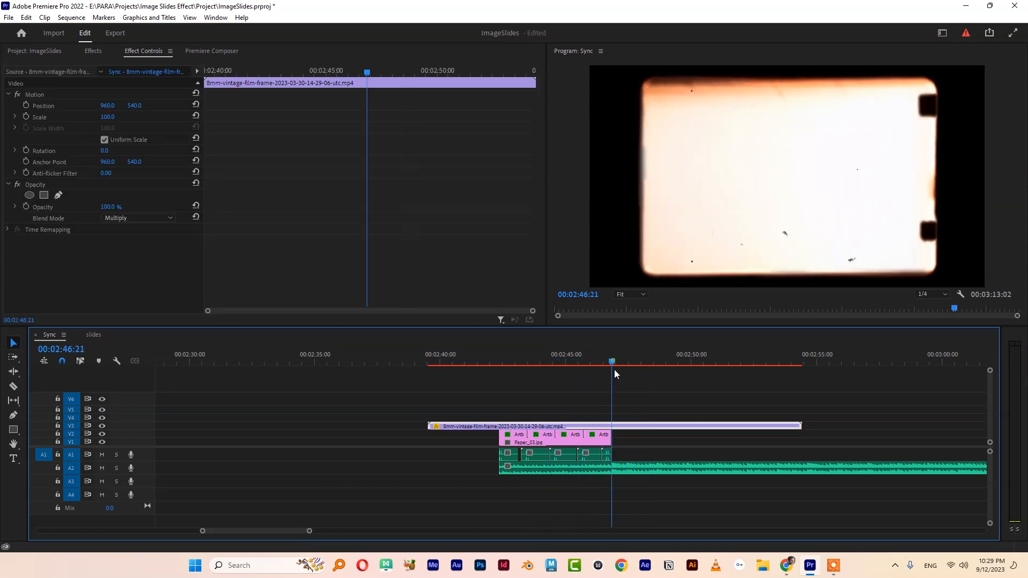
{"action": "left_click_drag", "start_coordinate": [635, 435], "coordinate": [497, 459]}
{"action": "right_click", "coordinate": [560, 441]}
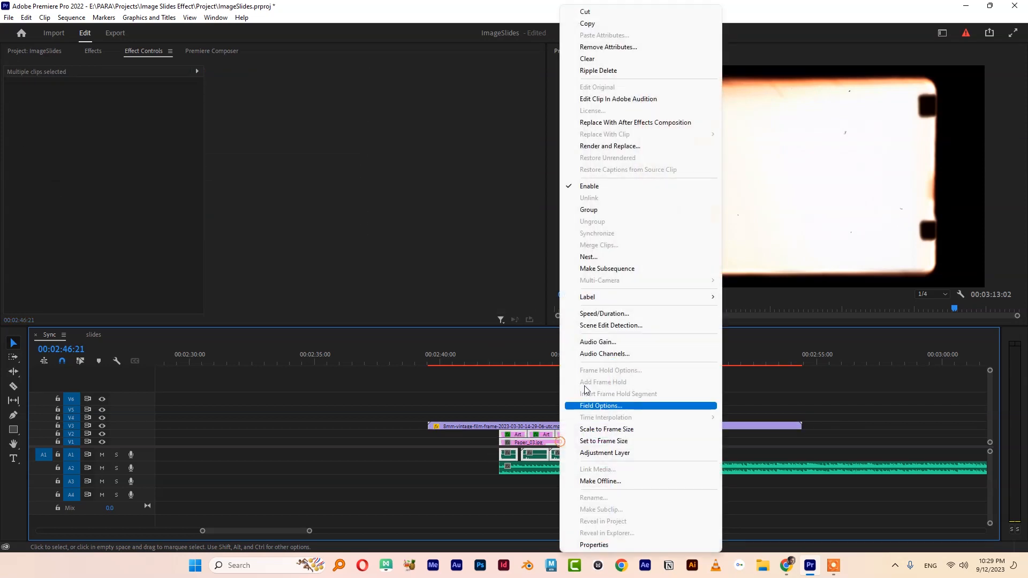
{"action": "left_click", "coordinate": [589, 257]}
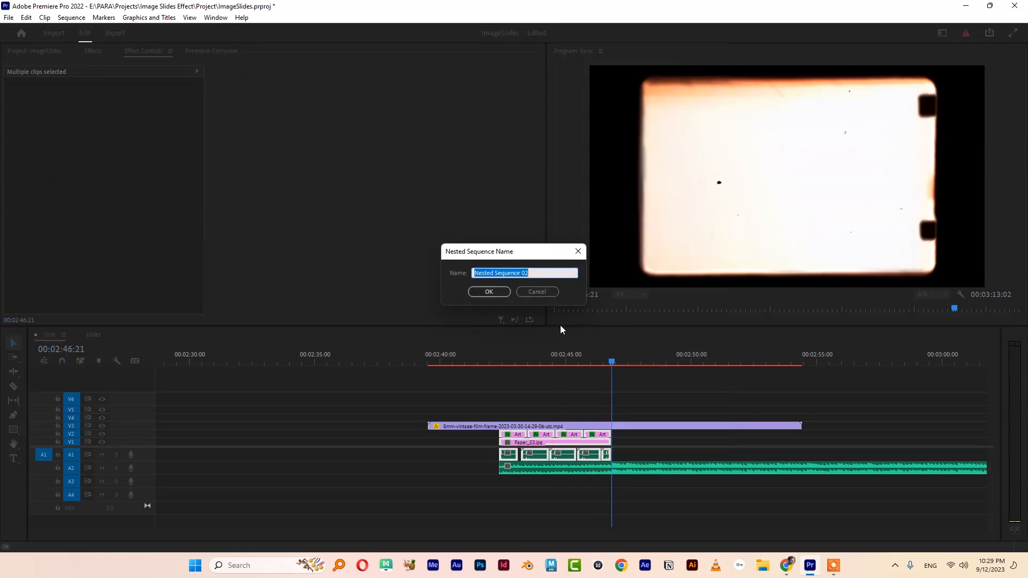
{"action": "left_click", "coordinate": [489, 292]}
Duplicate the nested slide sequence with its audio directly after the original on V1 and A1.
{"action": "left_click", "coordinate": [535, 441]}
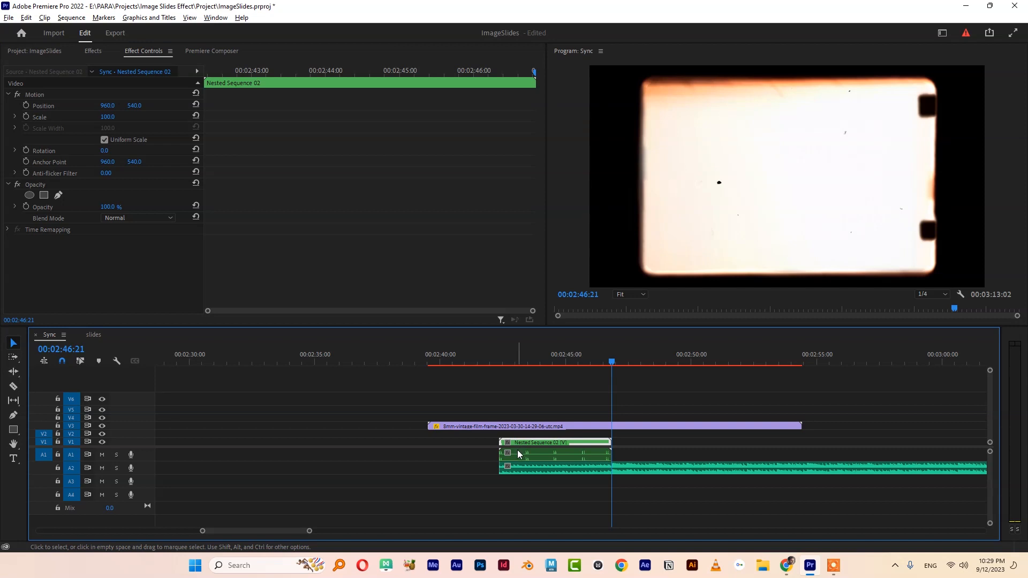
{"action": "left_click", "coordinate": [517, 453]}
{"action": "left_click_drag", "start_coordinate": [520, 453], "coordinate": [632, 454]}
{"action": "left_click", "coordinate": [633, 442]}
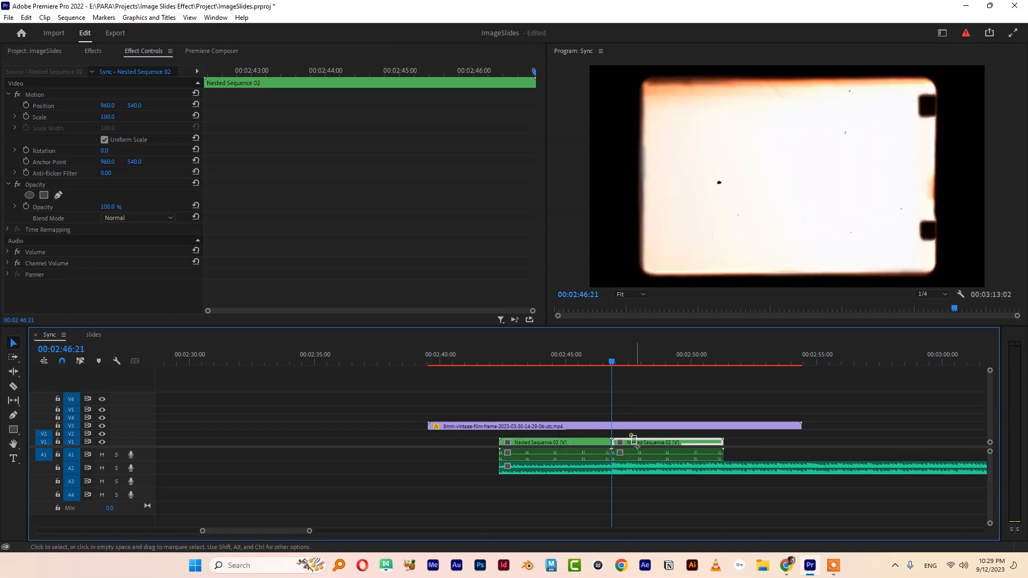
Set the copied nested sequence's speed to 800% and place another sped-up copy directly after it.
{"action": "left_click", "coordinate": [637, 453], "text": "shift"}
{"action": "key", "text": "ctrl+r"}
{"action": "type", "text": "80"}
{"action": "key", "text": "Return"}
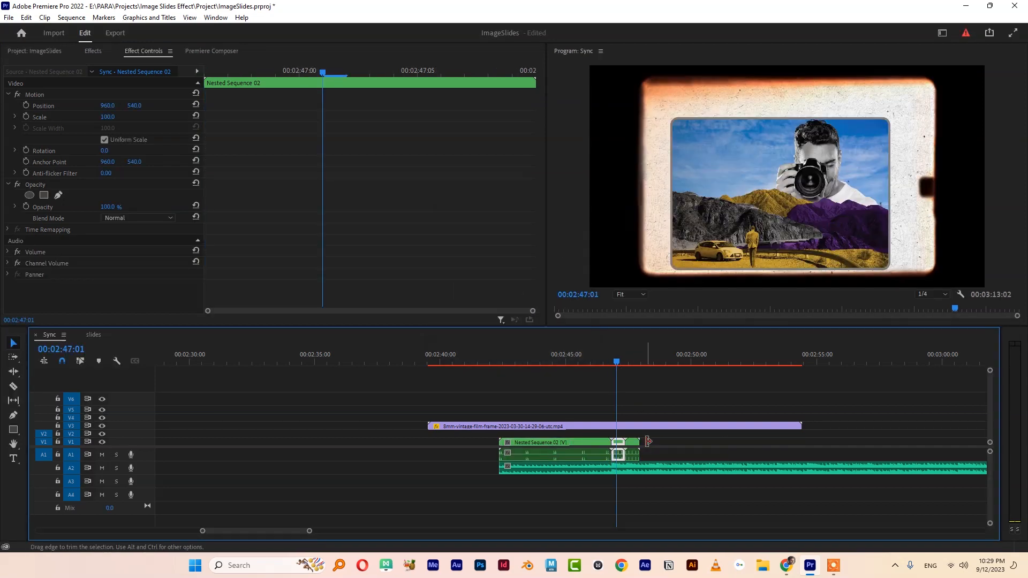
Play the end of the original slides together with the sped-up repeats.
{"action": "key", "text": "space"}
{"action": "left_click", "coordinate": [615, 360]}
{"action": "key", "text": "space"}
{"action": "left_click", "coordinate": [581, 355]}
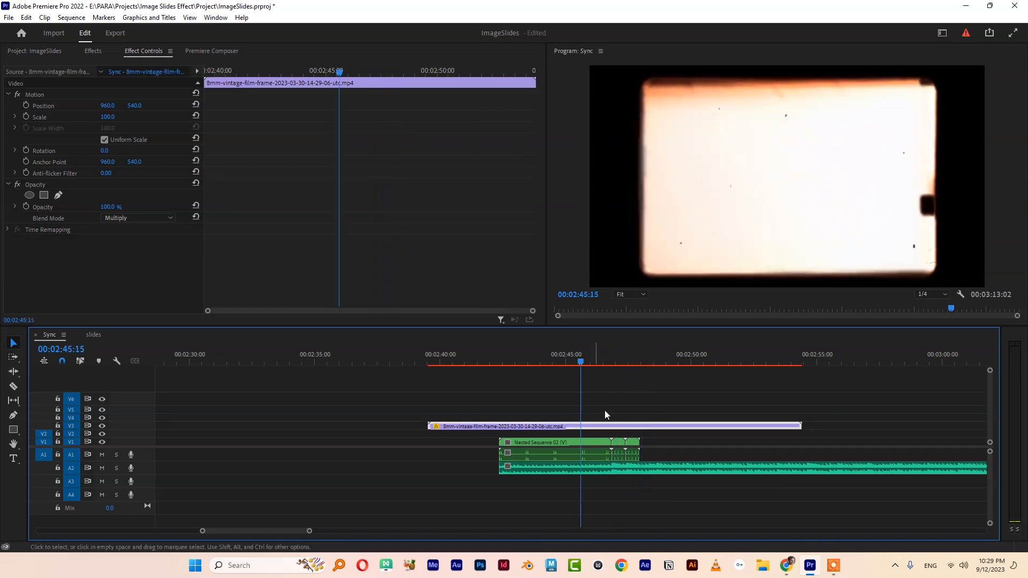
{"action": "key", "text": "space"}
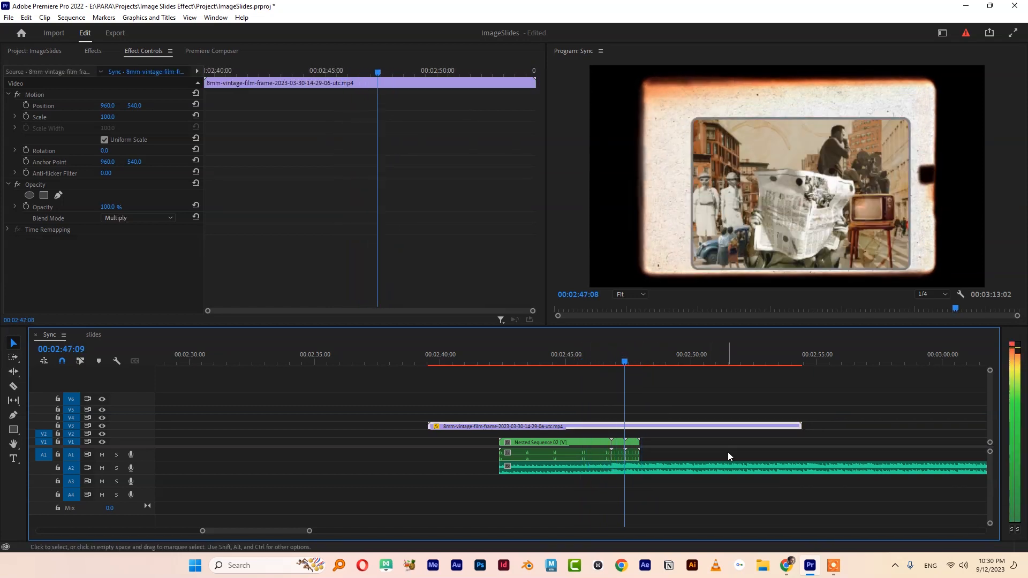
Save the project.
{"action": "left_click", "coordinate": [713, 390]}
{"action": "key", "text": "ctrl+s"}
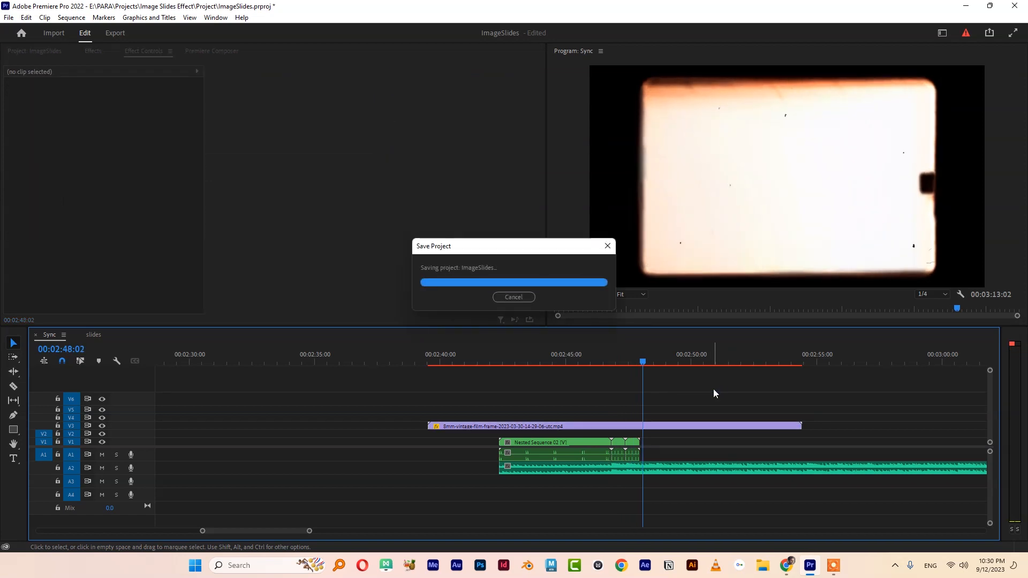
{"action": "key", "text": "minus"}
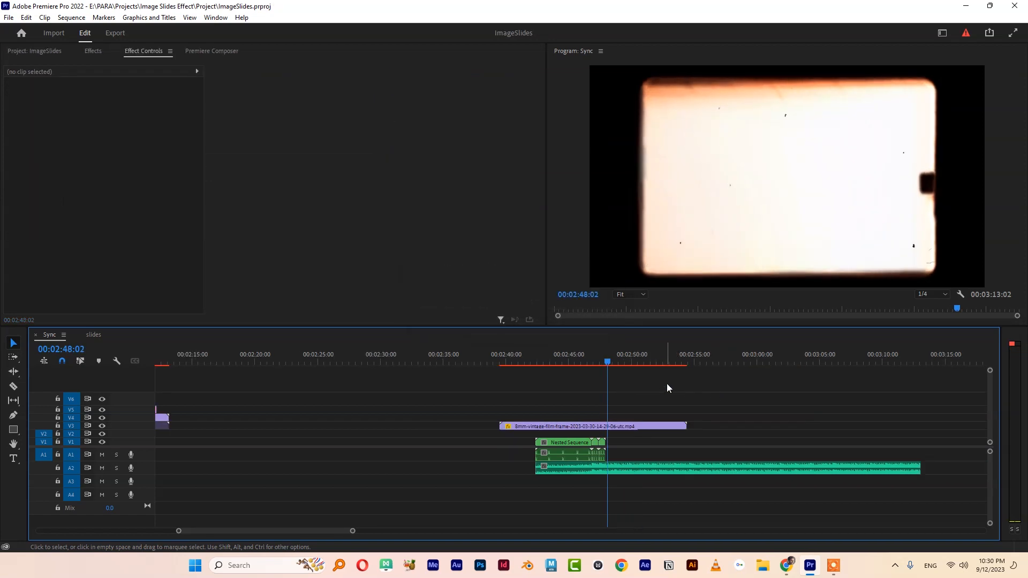
{"action": "left_click", "coordinate": [652, 395]}
{"action": "key", "text": "ctrl+s"}
Open the nested slide sequence from its first sped-up copy and select the Transform effect on Artboard 2.
{"action": "left_click", "coordinate": [595, 361]}
{"action": "left_click", "coordinate": [608, 381]}
{"action": "key", "text": "equal"}
{"action": "key", "text": "equal"}
{"action": "key", "text": "equal"}
{"action": "key", "text": "equal"}
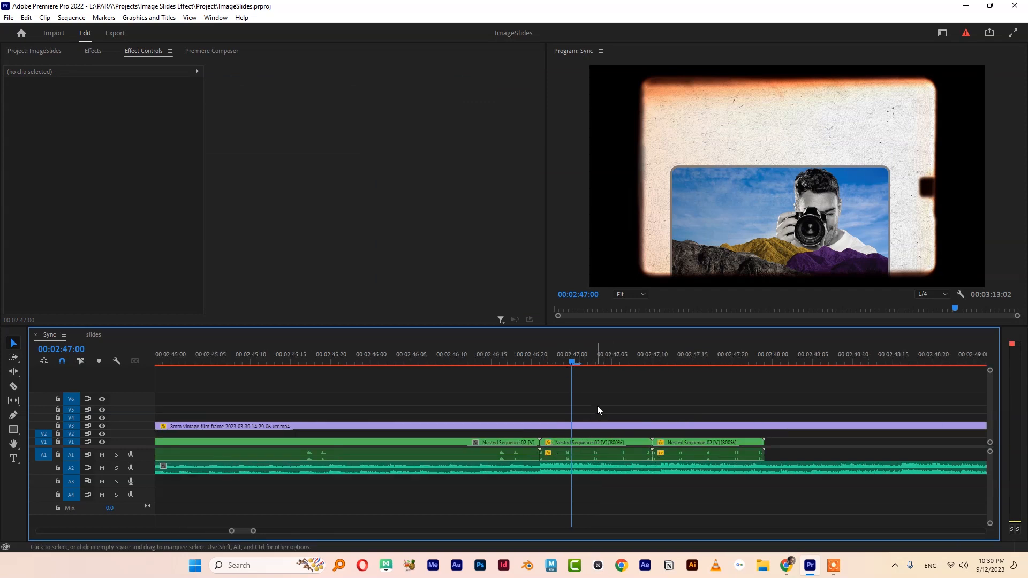
{"action": "left_click", "coordinate": [592, 443]}
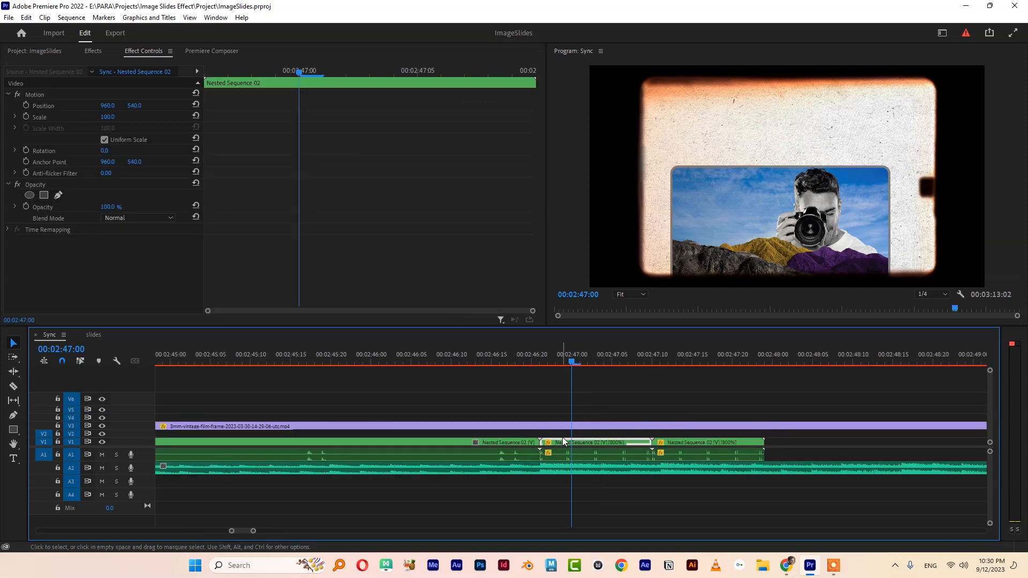
{"action": "double_click", "coordinate": [566, 445]}
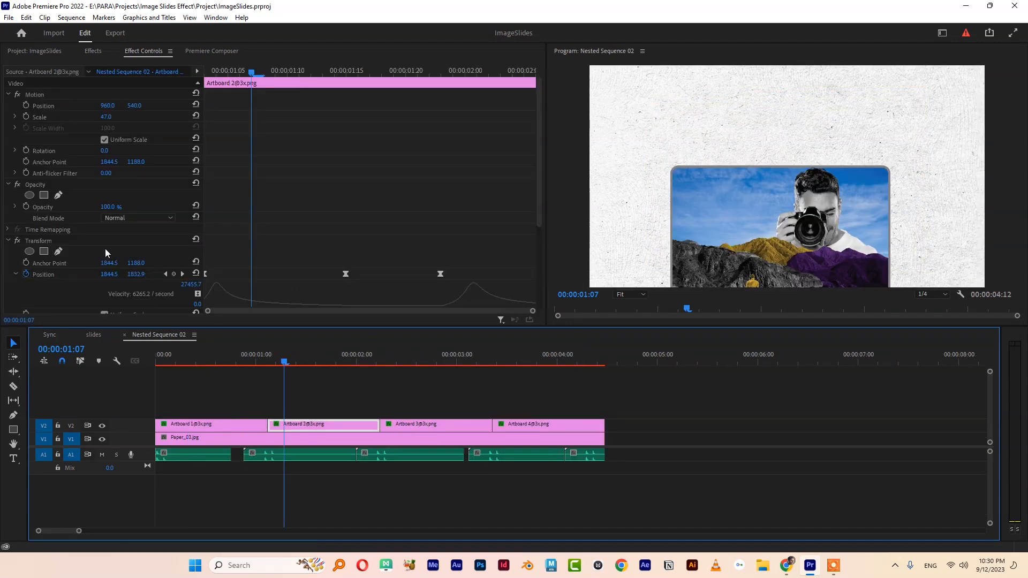
{"action": "left_click", "coordinate": [47, 242]}
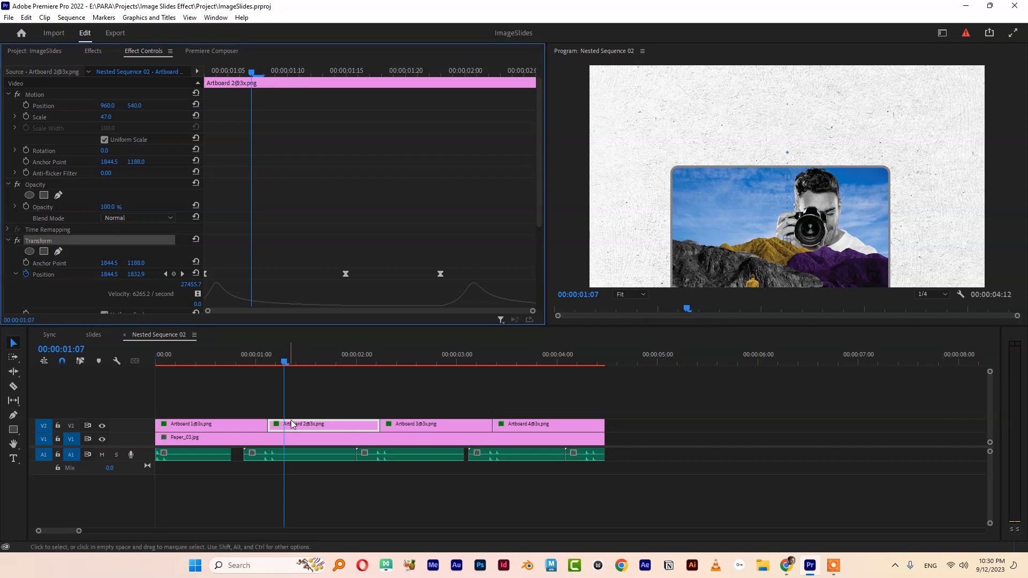
{"action": "left_click", "coordinate": [307, 424]}
Extend the Artboard 4 clip to 00:00:07:00 and move its last two Transform Position keyframes to the clip's new end.
{"action": "key", "text": "minus"}
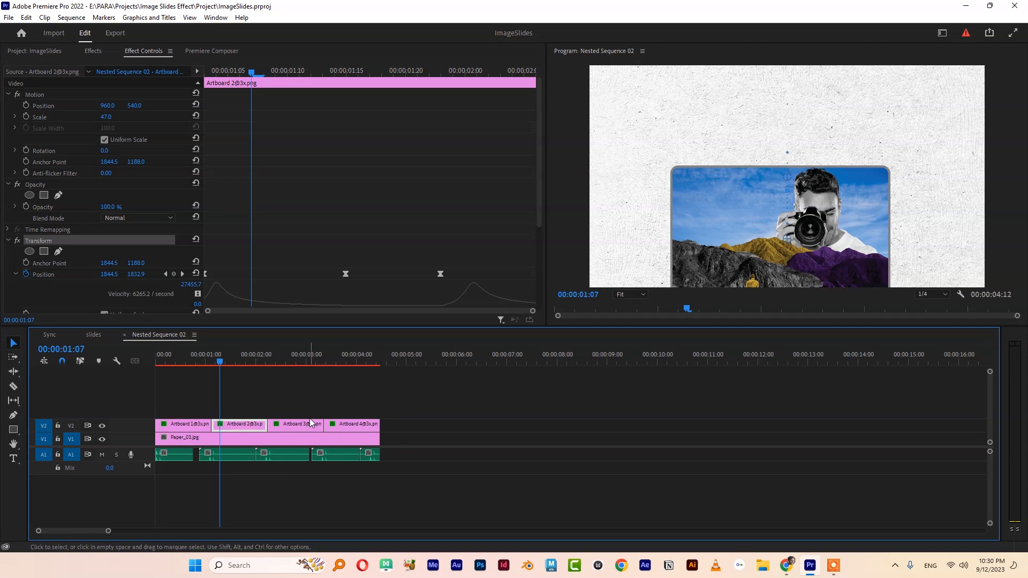
{"action": "left_click", "coordinate": [339, 359]}
{"action": "left_click", "coordinate": [362, 424]}
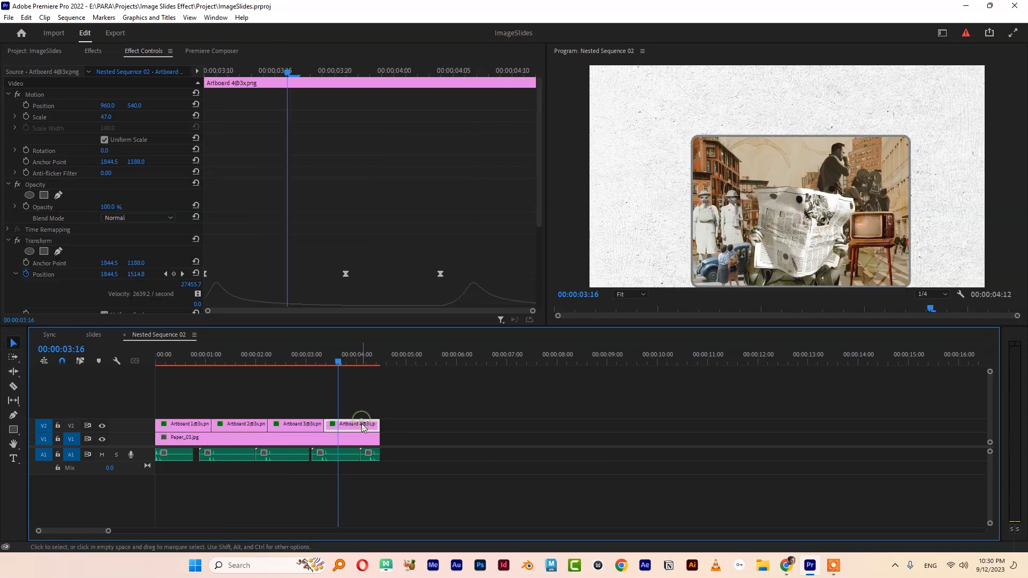
{"action": "scroll", "coordinate": [417, 173], "scroll_direction": "down", "scroll_amount": 1}
{"action": "left_click", "coordinate": [374, 195]}
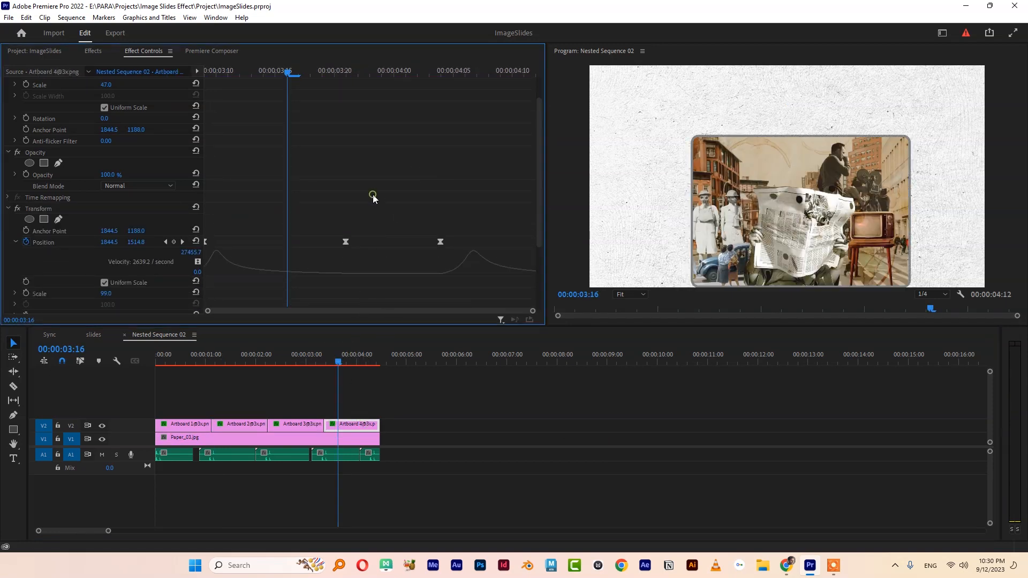
{"action": "left_click_drag", "start_coordinate": [379, 424], "coordinate": [506, 425]}
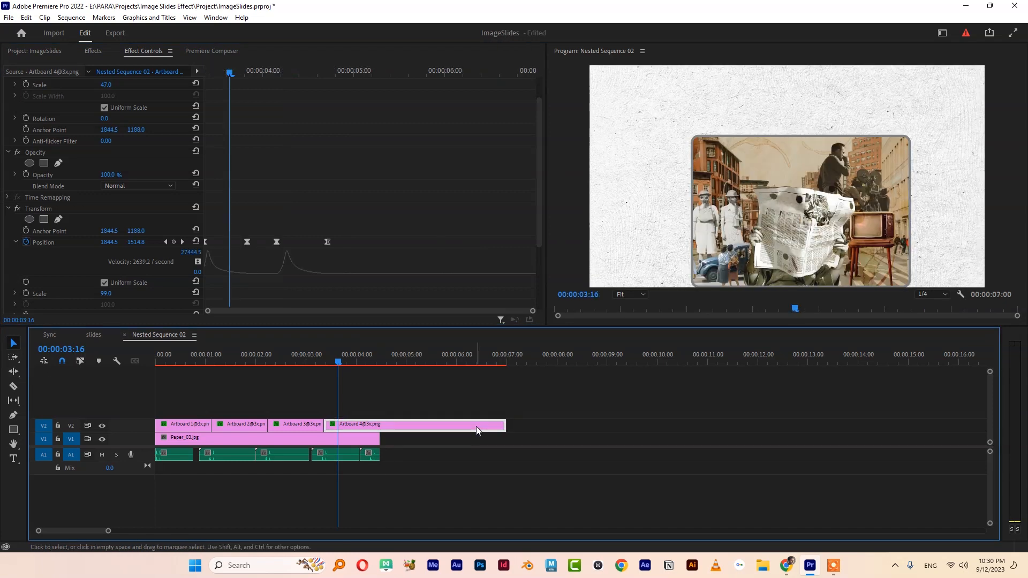
{"action": "left_click_drag", "start_coordinate": [345, 224], "coordinate": [483, 247]}
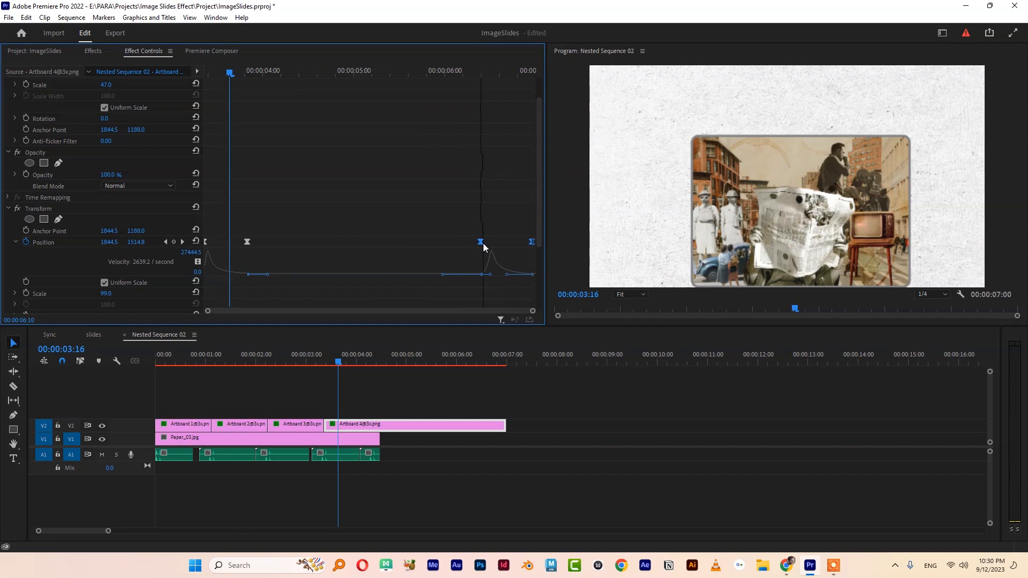
Scrub through the extended hold of Artboard 4 with its Transform Scale settings in view.
{"action": "left_click_drag", "start_coordinate": [419, 363], "coordinate": [386, 376]}
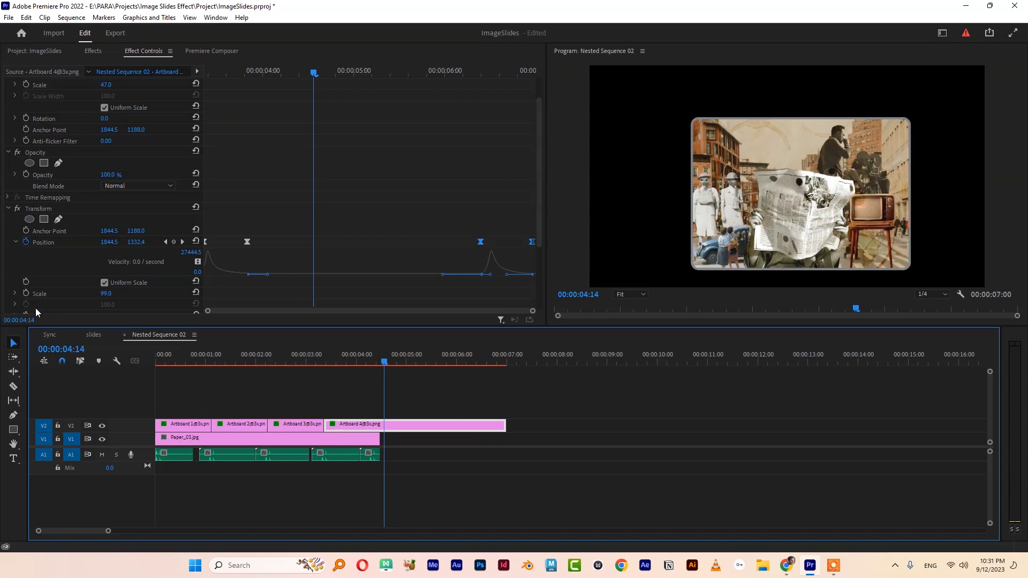
{"action": "scroll", "coordinate": [33, 273], "scroll_direction": "down", "scroll_amount": 1}
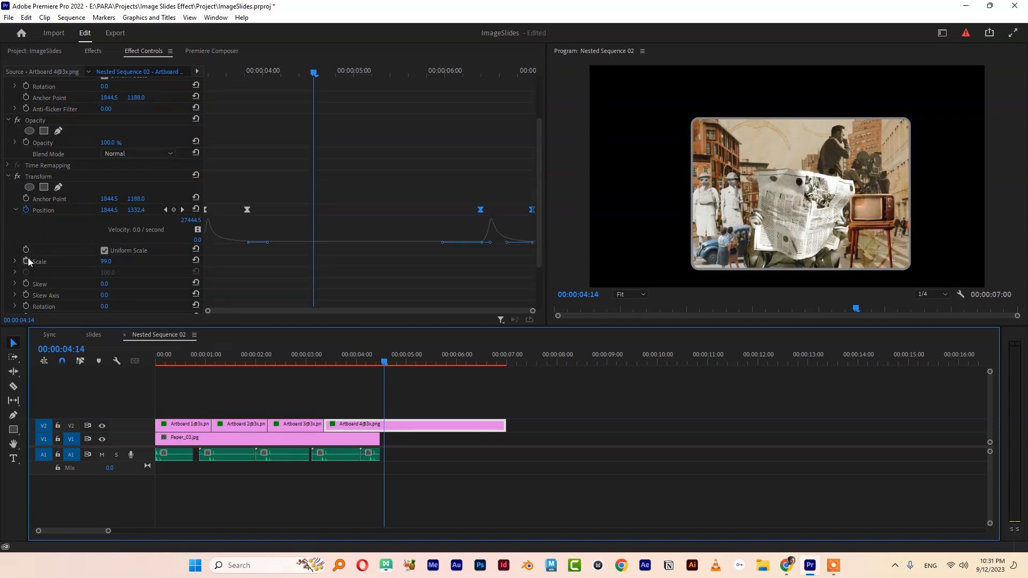
{"action": "left_click_drag", "start_coordinate": [385, 363], "coordinate": [439, 369]}
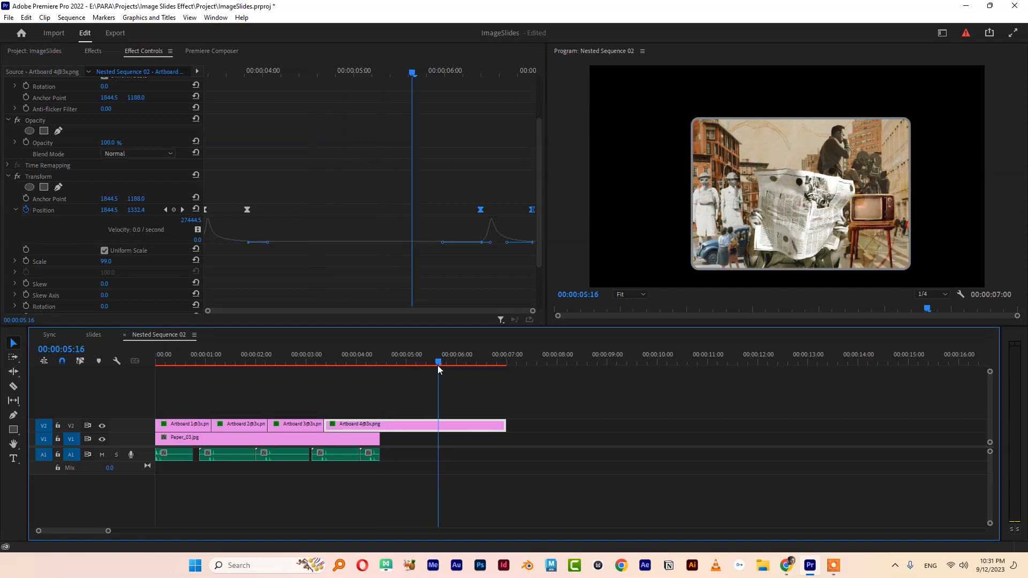